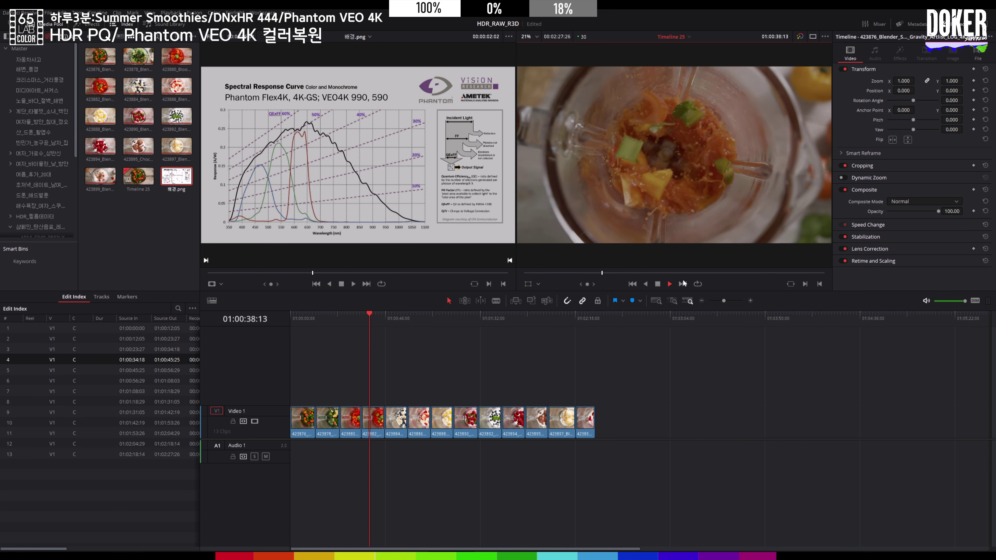
- Stop playback and open the first timeline clip on the Color page with the clip thumbnails hidden
{"action": "key", "text": "space"}
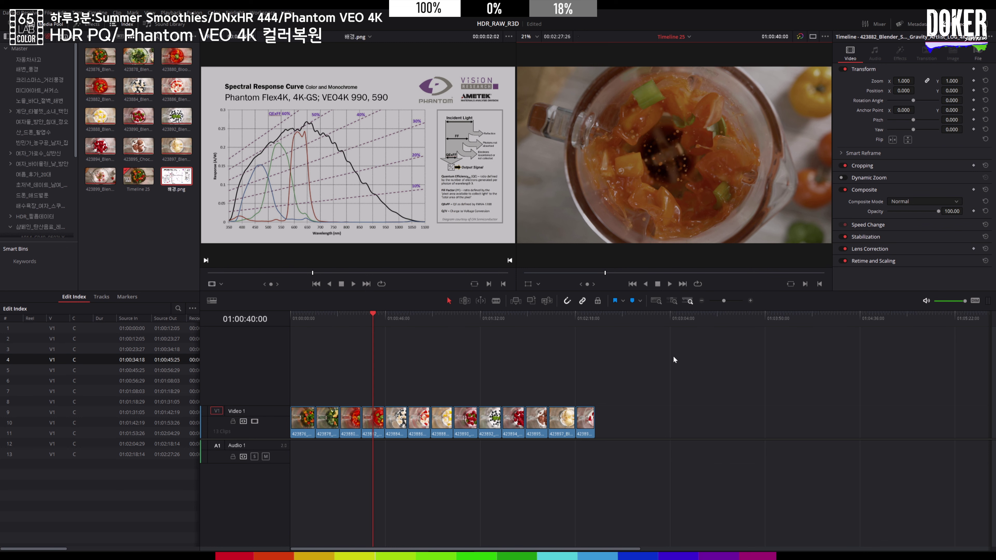
{"action": "key", "text": "shift+6"}
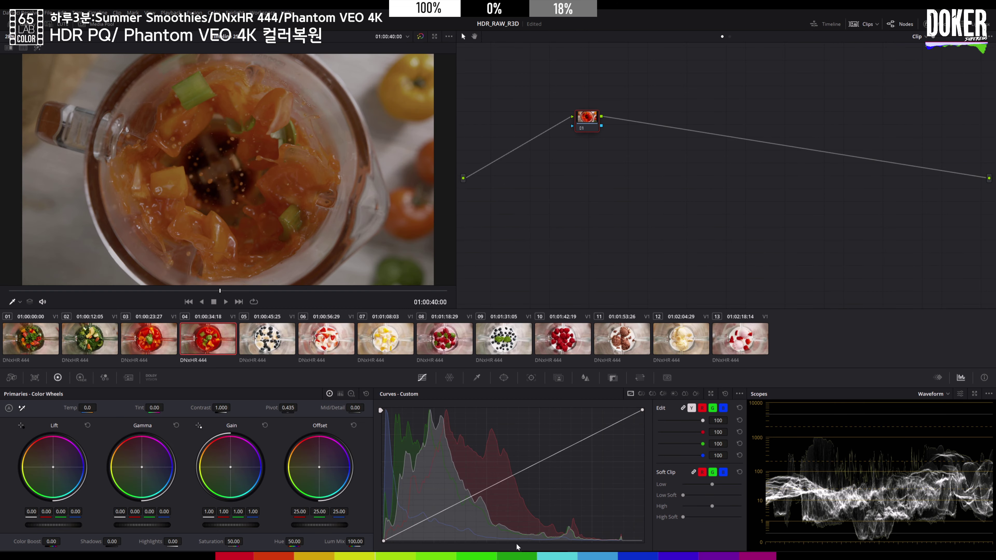
{"action": "left_click", "coordinate": [42, 341]}
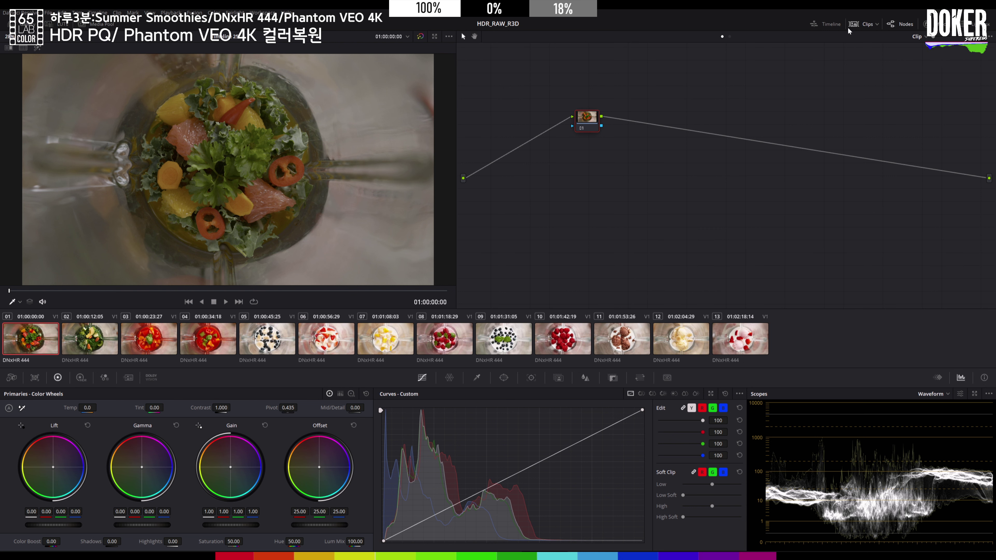
{"action": "left_click", "coordinate": [859, 26]}
- Float the scopes in a separate window over the node graph, keeping node 01 exposed above it
{"action": "left_click_drag", "start_coordinate": [589, 132], "coordinate": [499, 74]}
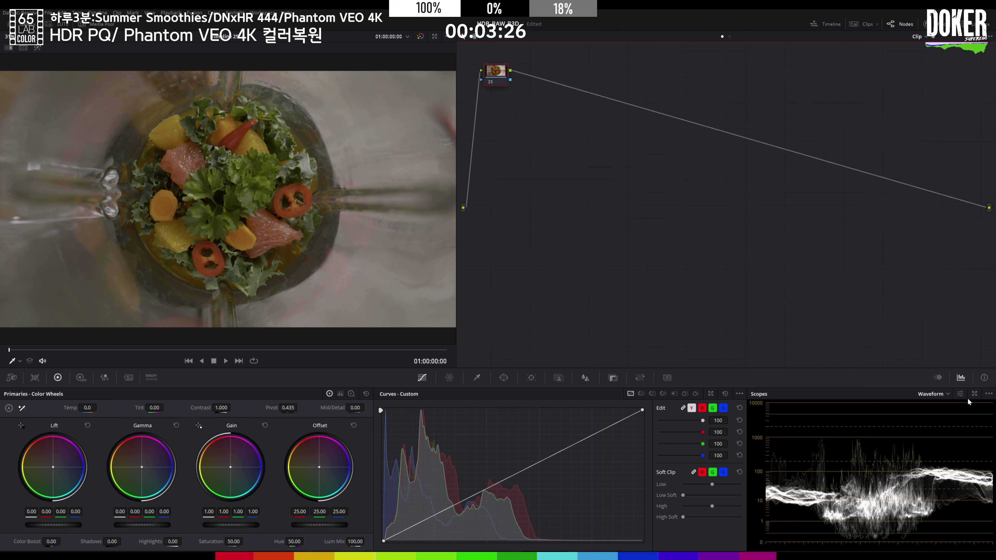
{"action": "left_click", "coordinate": [974, 394]}
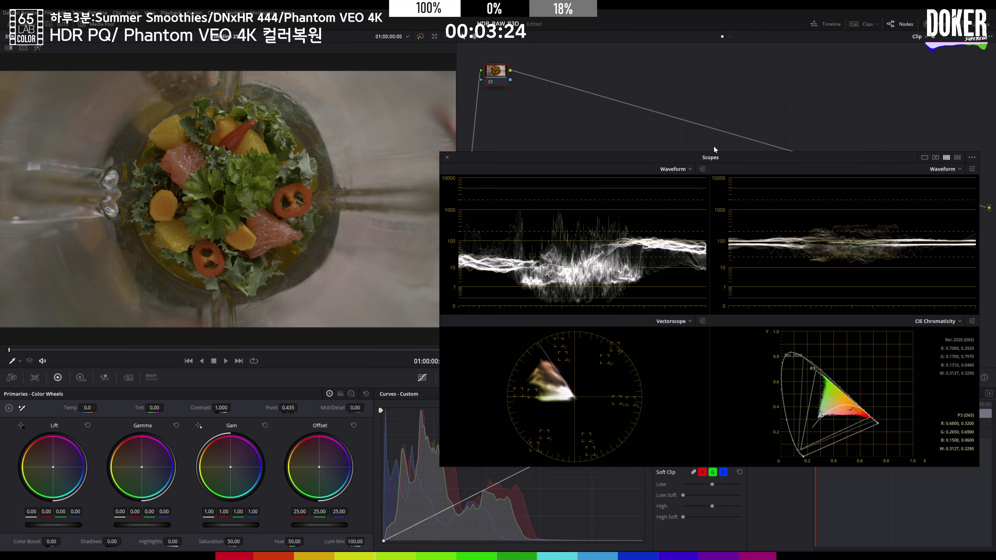
{"action": "left_click_drag", "start_coordinate": [706, 158], "coordinate": [714, 86]}
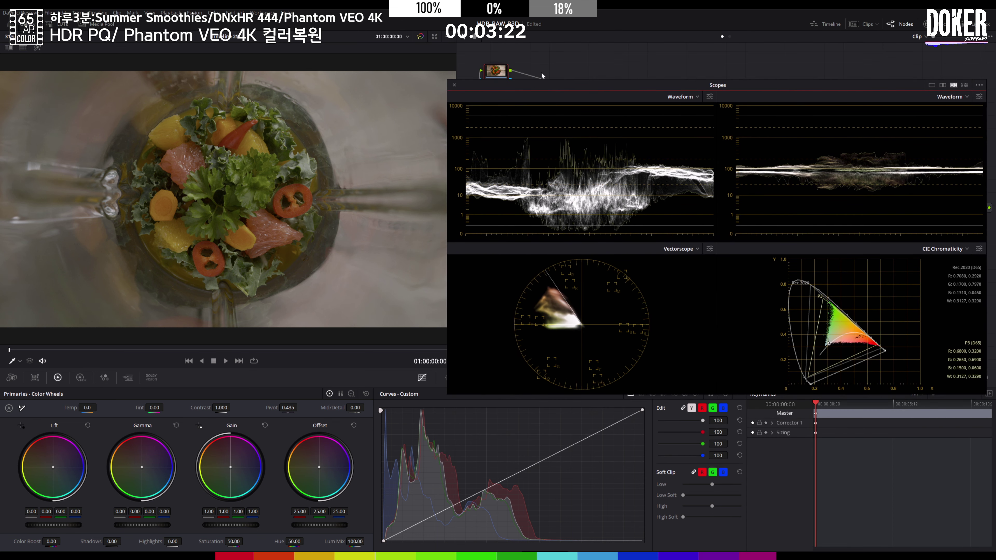
{"action": "left_click_drag", "start_coordinate": [503, 72], "coordinate": [489, 55]}
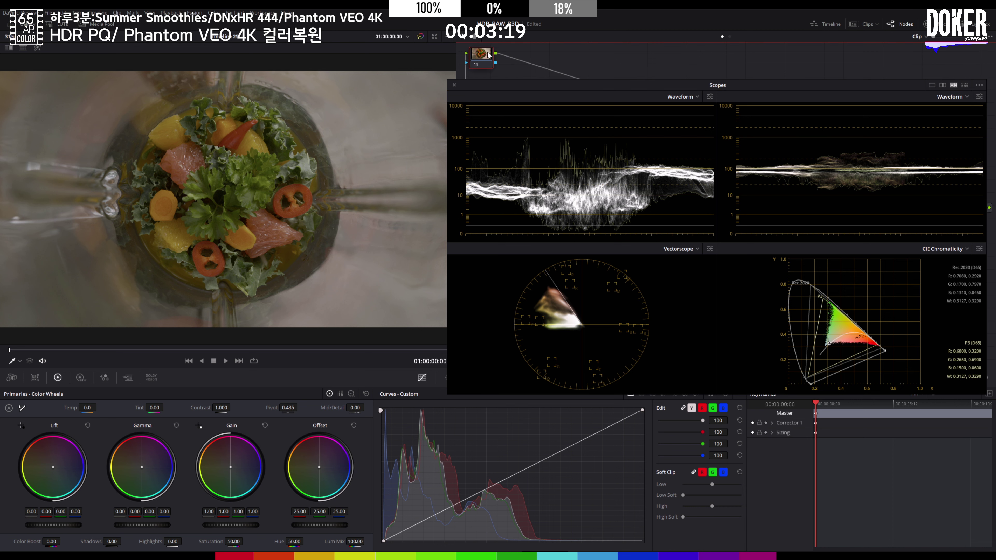
{"action": "left_click_drag", "start_coordinate": [563, 90], "coordinate": [571, 70]}
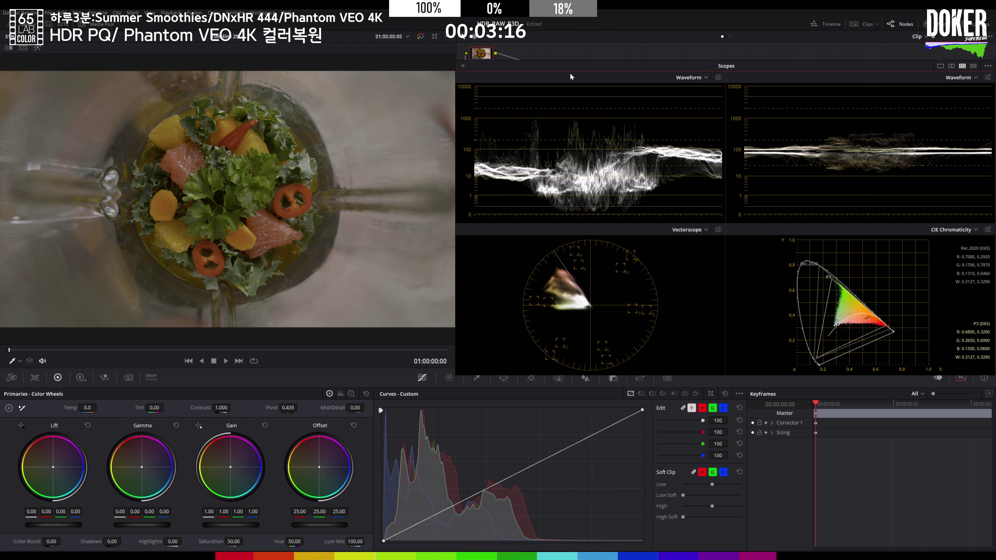
- Add serial node 02 and cool the image with offset 22.21, 24.51, 30.70, temperature -400 and tint -15.50
{"action": "key", "text": "alt+s"}
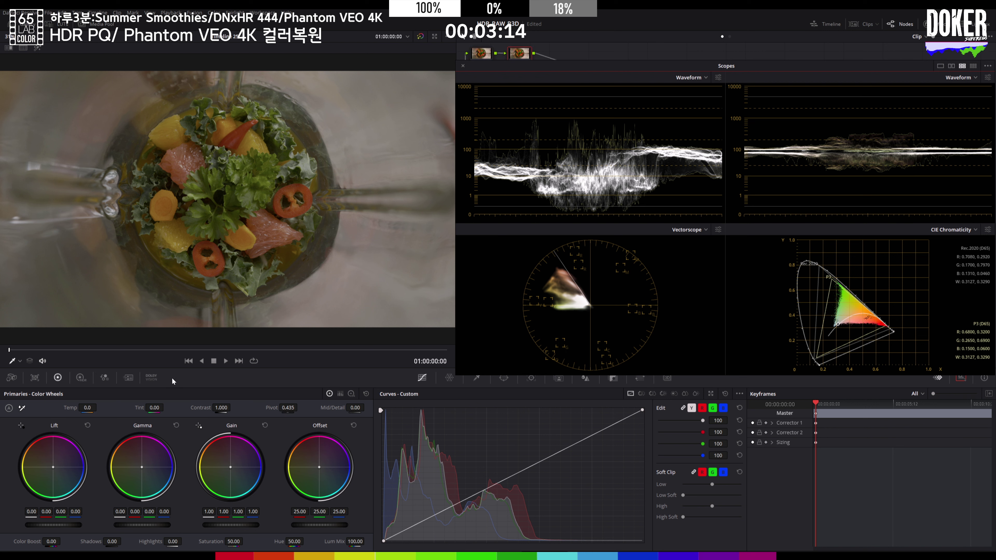
{"action": "left_click_drag", "start_coordinate": [318, 469], "coordinate": [311, 472]}
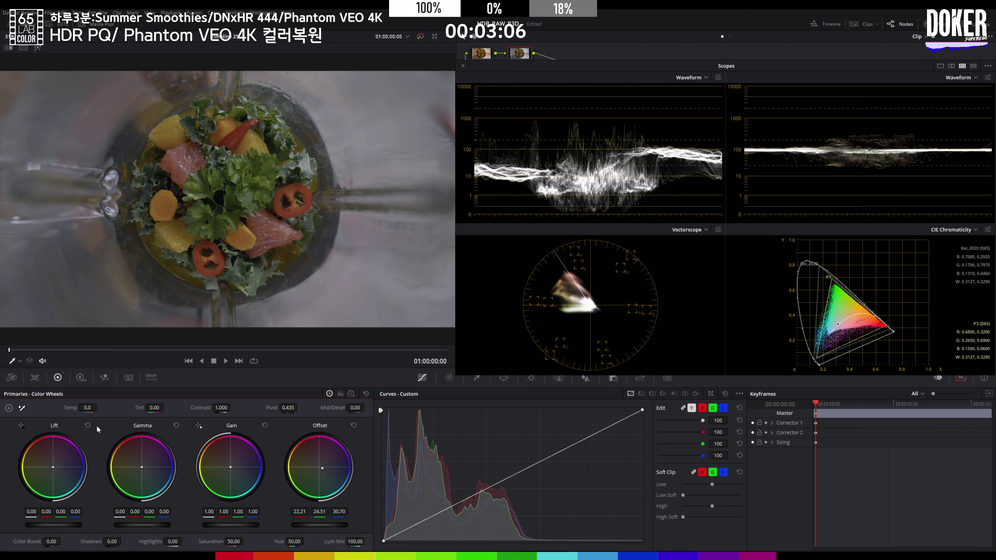
{"action": "mouse_move", "coordinate": [88, 407]}
{"action": "left_mouse_down"}
{"action": "mouse_move", "coordinate": [102, 408]}
{"action": "mouse_move", "coordinate": [80, 408]}
{"action": "left_mouse_up"}
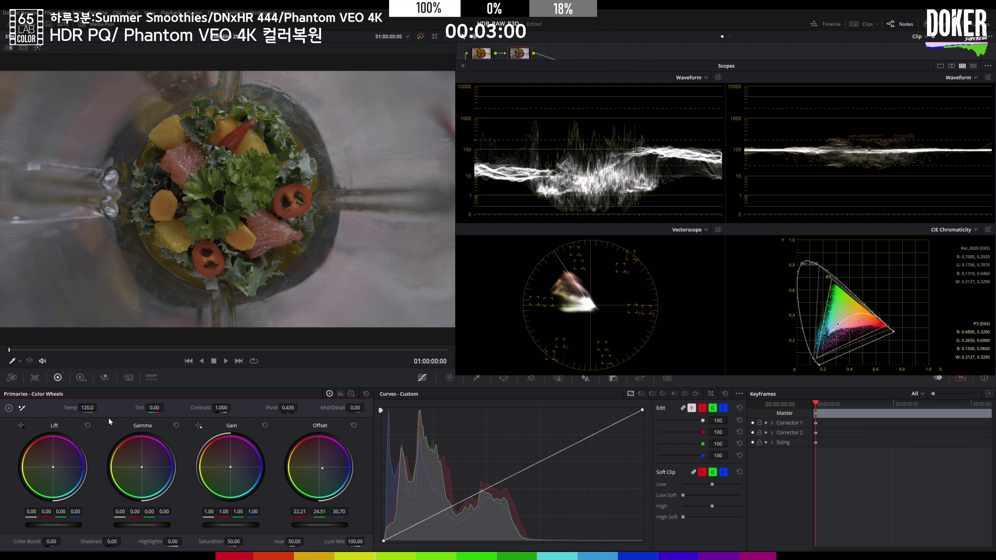
{"action": "left_click_drag", "start_coordinate": [145, 409], "coordinate": [99, 407]}
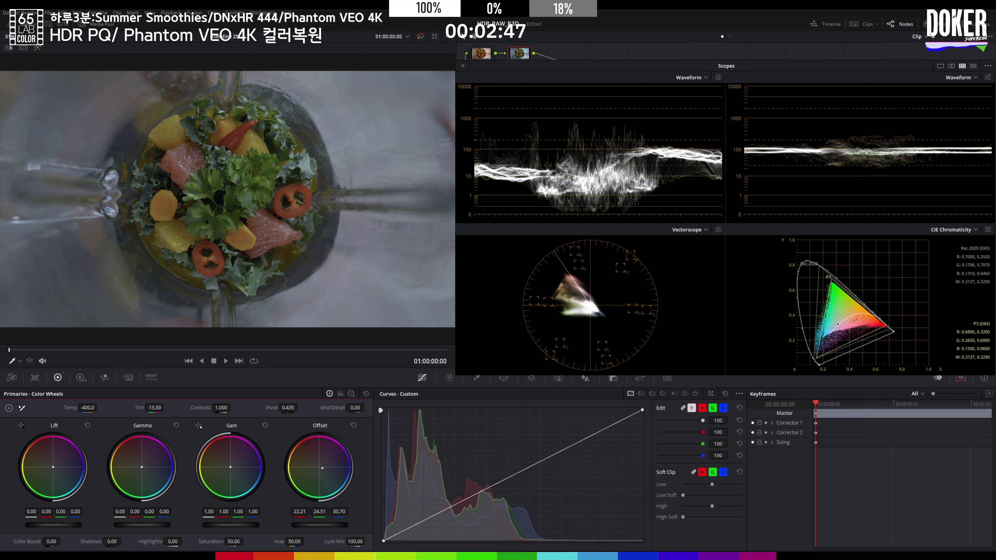
- Fine-tune node 02's balance: gamma red 0.02 and blue -0.02, lift red -0.01, gain red 0.98, offset 22.00, 24.29, 31.41
{"action": "left_click_drag", "start_coordinate": [141, 466], "coordinate": [141, 467]}
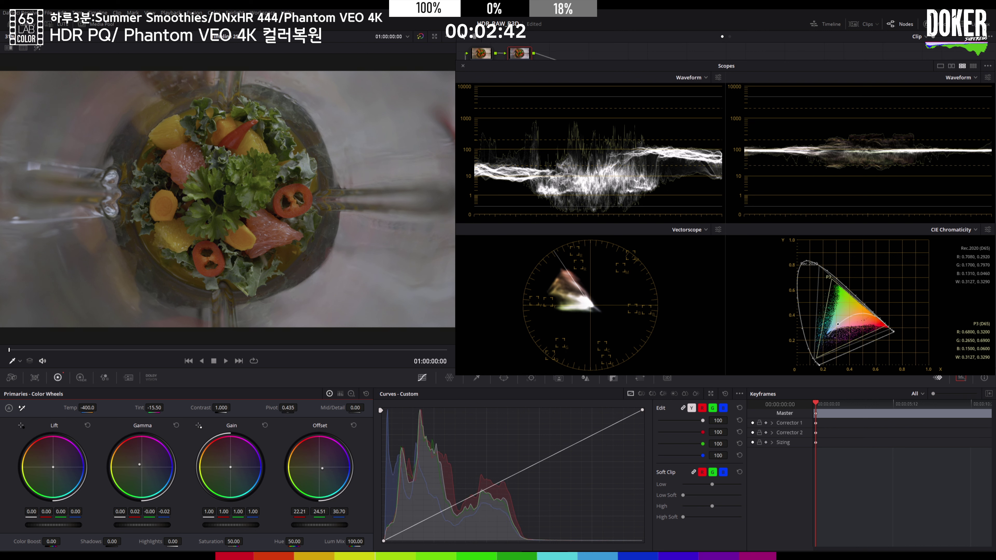
{"action": "left_click_drag", "start_coordinate": [56, 467], "coordinate": [55, 469]}
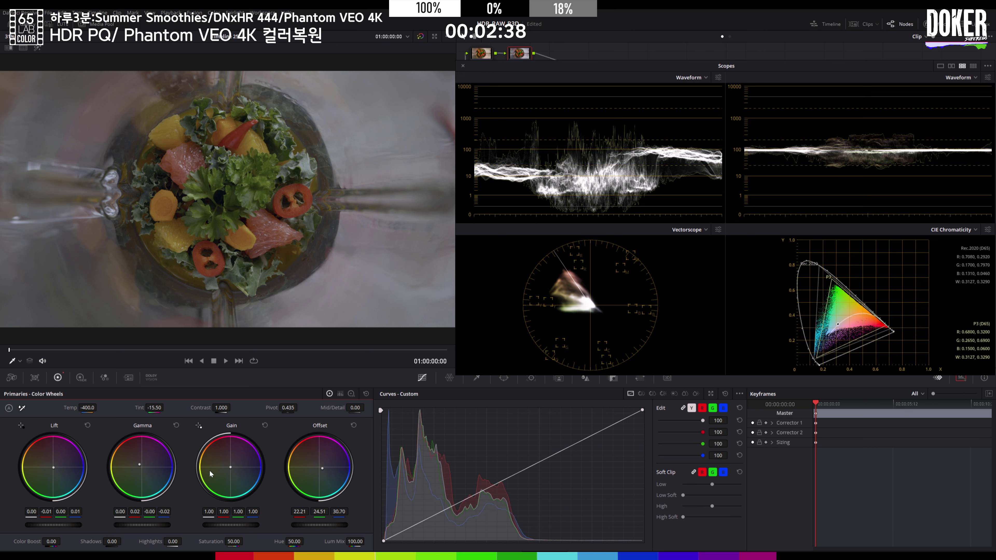
{"action": "left_click_drag", "start_coordinate": [232, 468], "coordinate": [231, 467]}
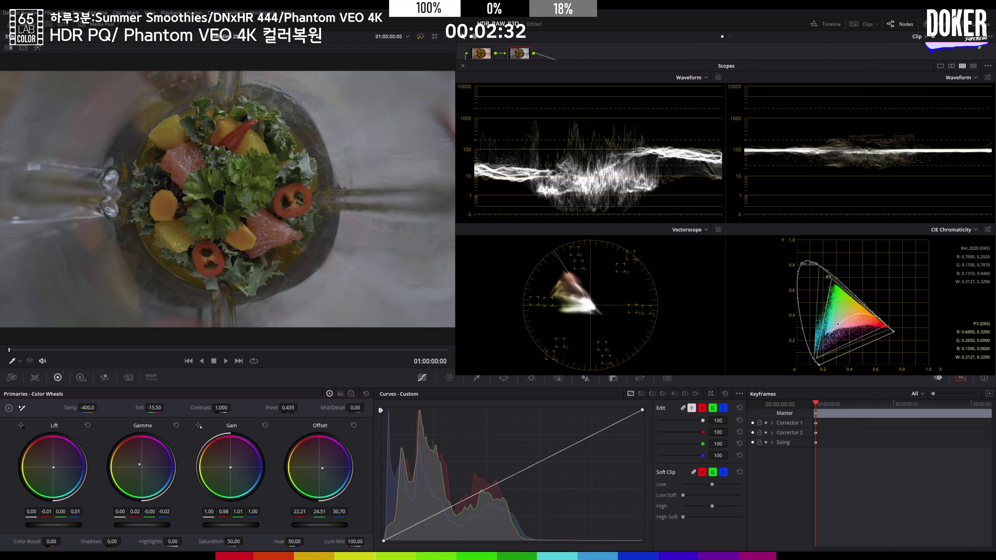
{"action": "left_click_drag", "start_coordinate": [342, 467], "coordinate": [343, 468]}
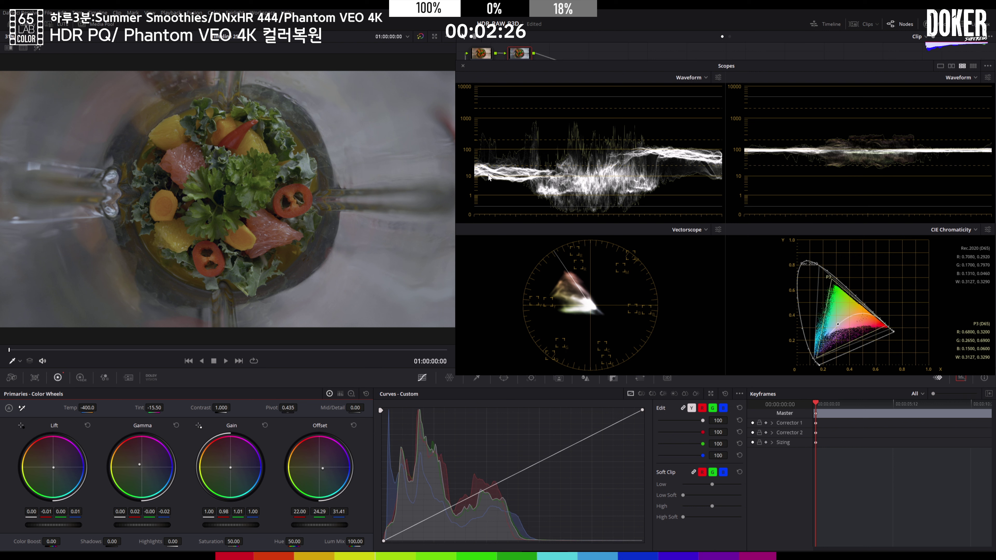
- Add serial node 03 with a lowered custom curve white point, followed by node 04 with its curve midtones raised
{"action": "key", "text": "alt+s"}
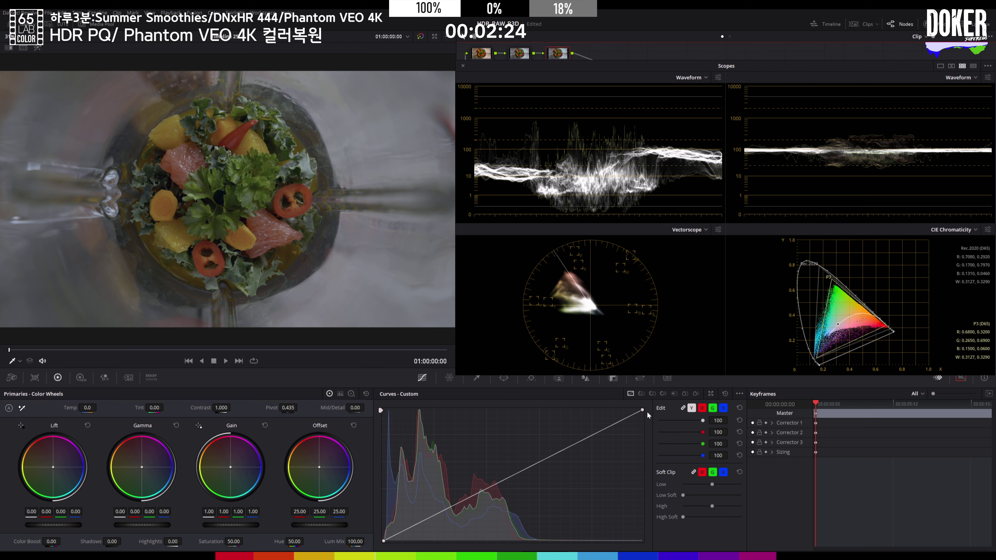
{"action": "left_click_drag", "start_coordinate": [642, 409], "coordinate": [649, 459]}
{"action": "key", "text": "alt+s"}
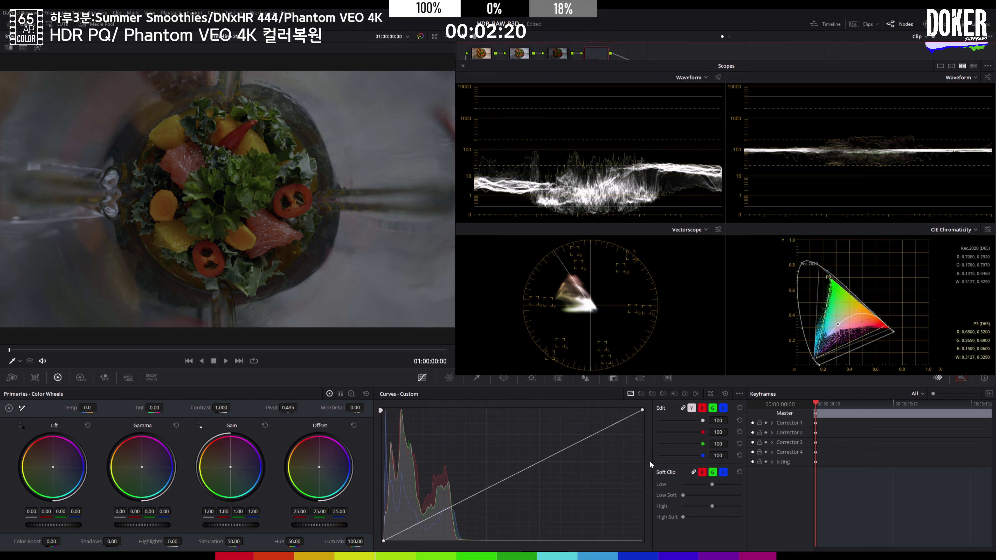
{"action": "left_click_drag", "start_coordinate": [514, 473], "coordinate": [514, 452]}
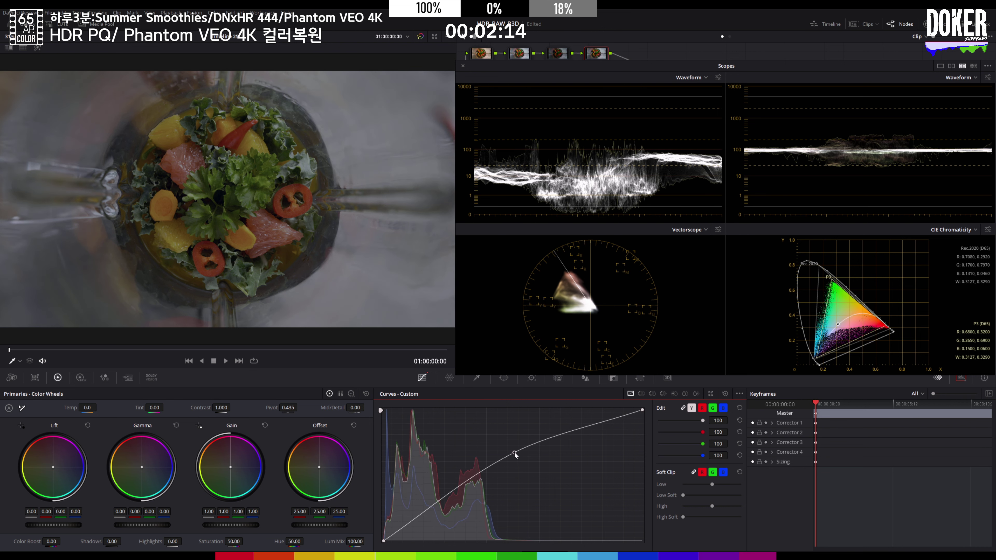
- Append an empty serial node after node 04 and raise node 03's curve white point to about four fifths height
{"action": "key", "text": "alt+s"}
{"action": "left_click", "coordinate": [559, 56]}
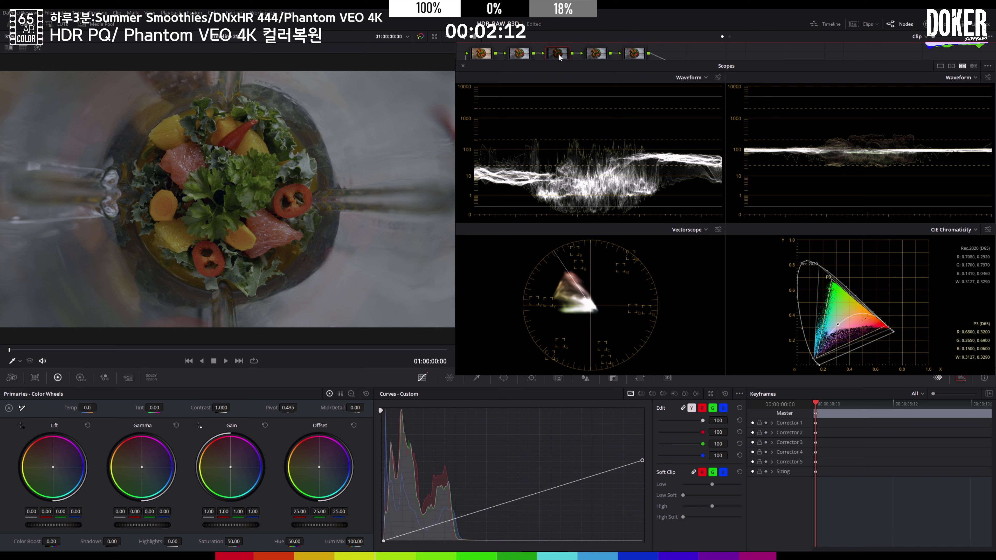
{"action": "left_click_drag", "start_coordinate": [640, 461], "coordinate": [647, 433]}
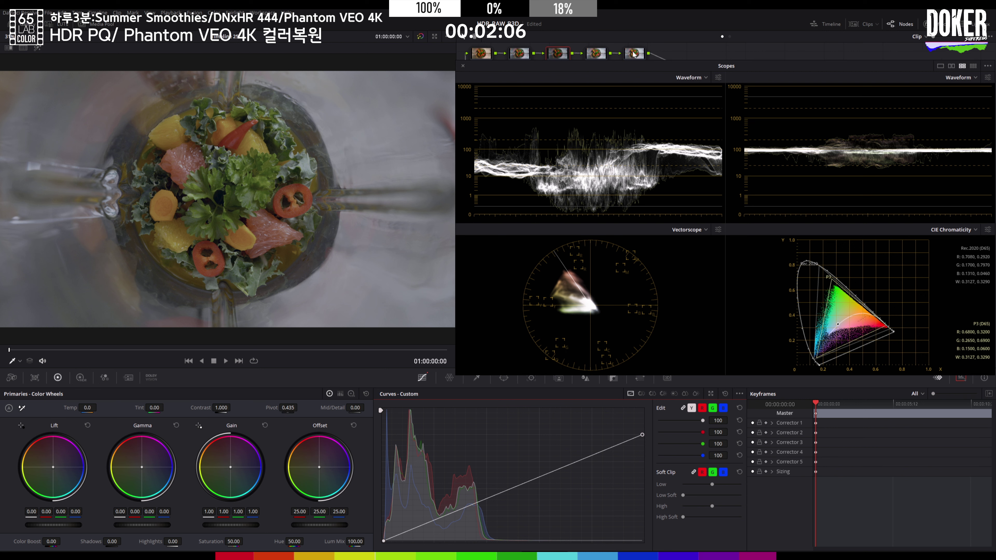
- Append serial node 06 and shape its custom curve into a gentle S with lowered shadows and raised highlights
{"action": "key", "text": "alt+s"}
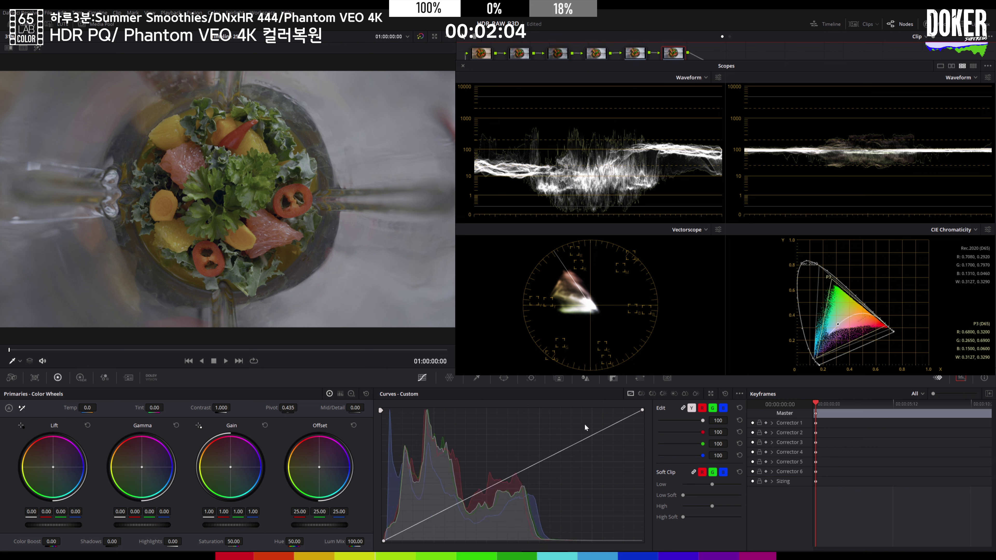
{"action": "left_click_drag", "start_coordinate": [422, 522], "coordinate": [405, 534]}
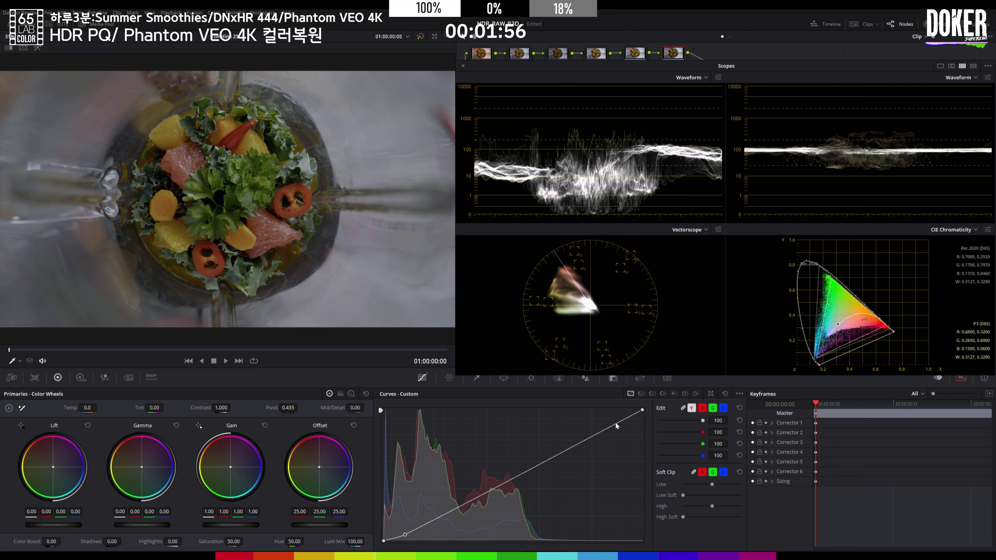
{"action": "left_click_drag", "start_coordinate": [615, 422], "coordinate": [596, 419]}
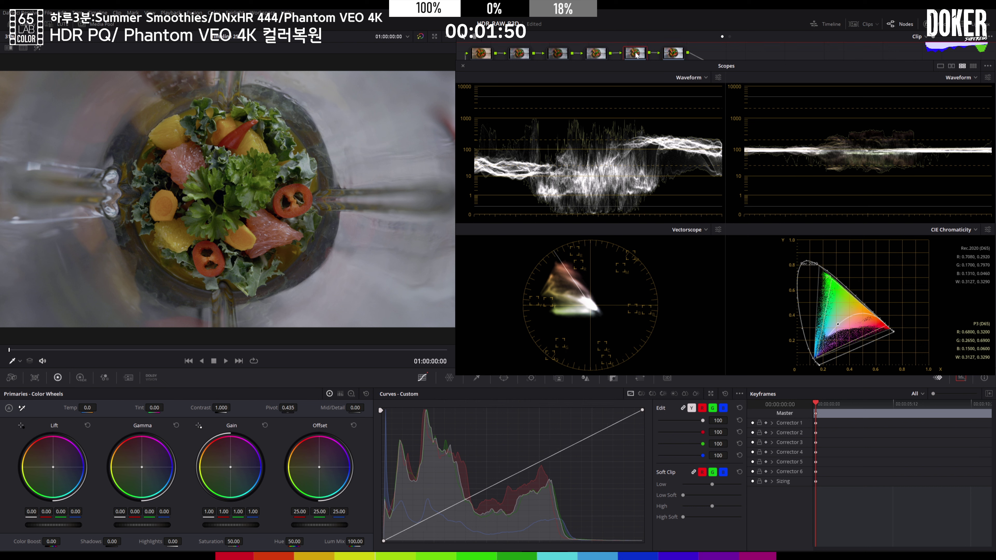
- Insert a serial node between nodes 05 and 06 with gain 0.86, gamma 0.05 and lift -0.02
{"action": "key", "text": "shift+s"}
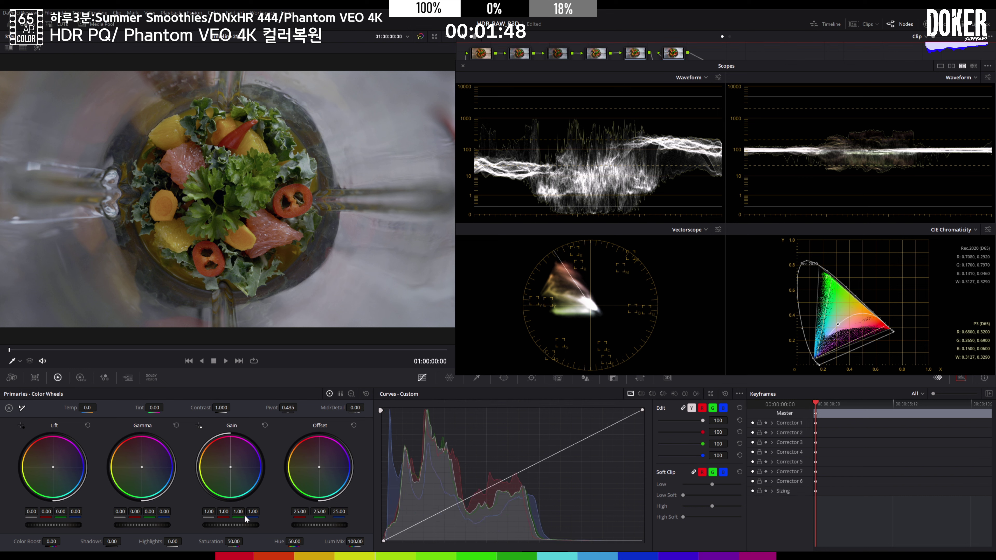
{"action": "left_click_drag", "start_coordinate": [248, 525], "coordinate": [221, 525]}
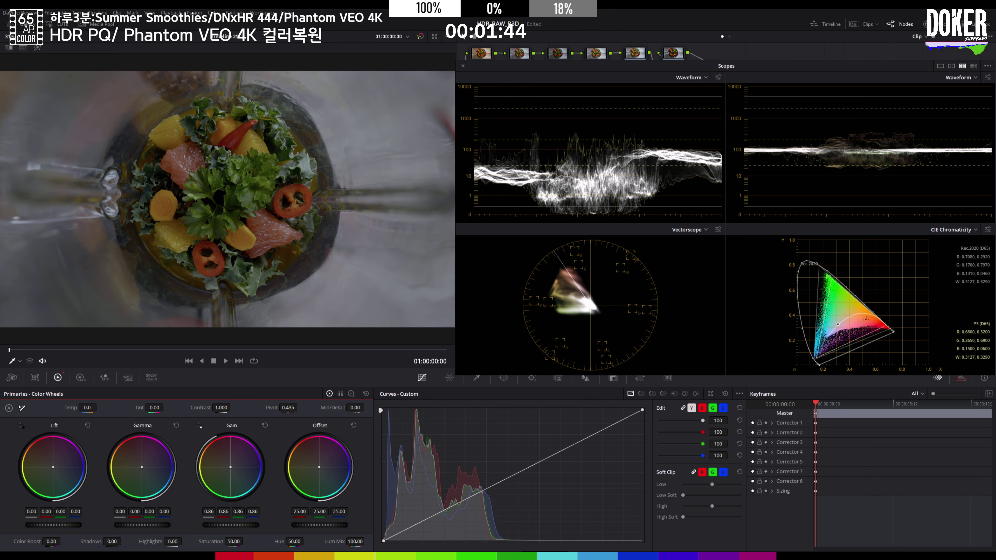
{"action": "left_click_drag", "start_coordinate": [61, 529], "coordinate": [61, 530]}
{"action": "left_click_drag", "start_coordinate": [130, 529], "coordinate": [135, 529]}
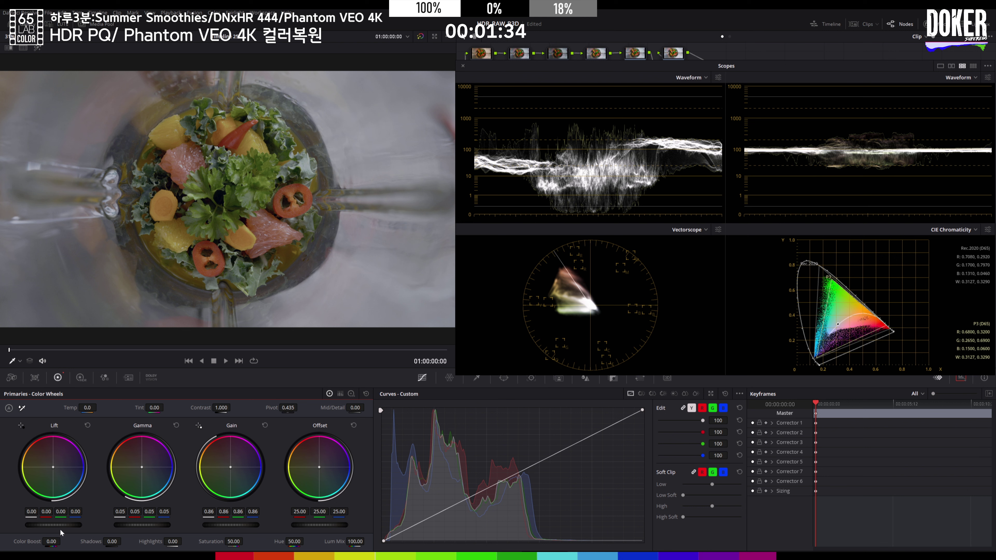
{"action": "left_click_drag", "start_coordinate": [55, 525], "coordinate": [39, 527]}
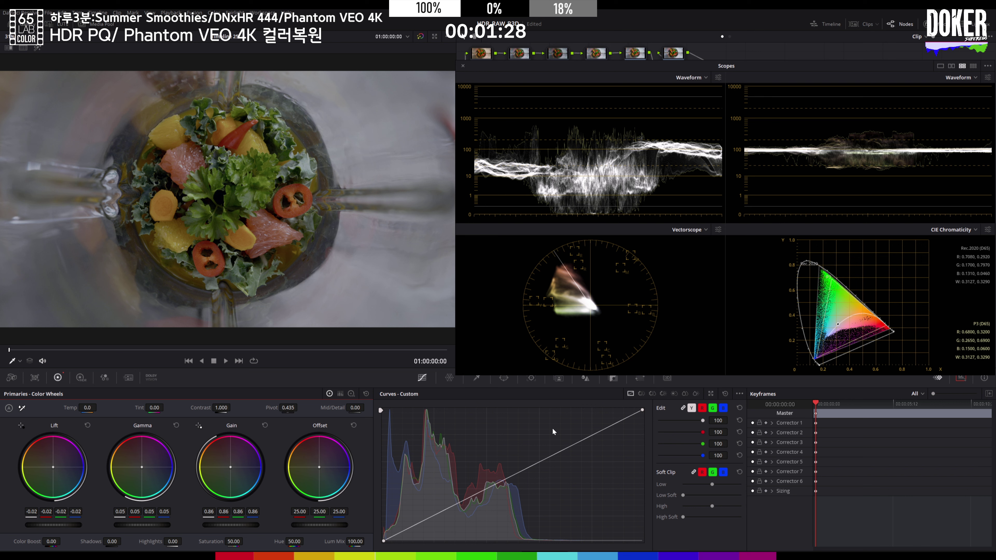
- Add serial node 08 after node 07 and raise its custom curve in the lower midtones
{"action": "key", "text": "alt+s"}
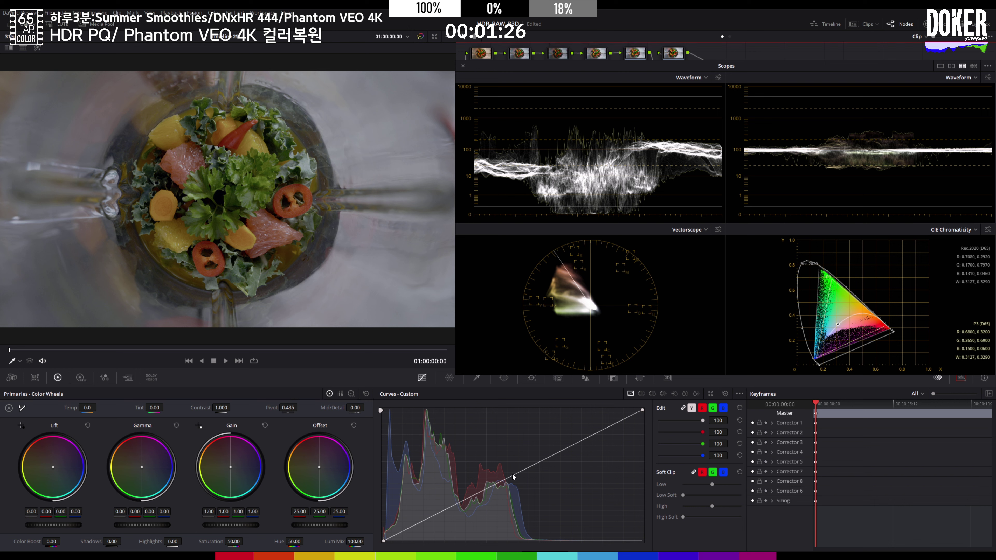
{"action": "left_click", "coordinate": [479, 493]}
{"action": "left_click_drag", "start_coordinate": [478, 496], "coordinate": [484, 481]}
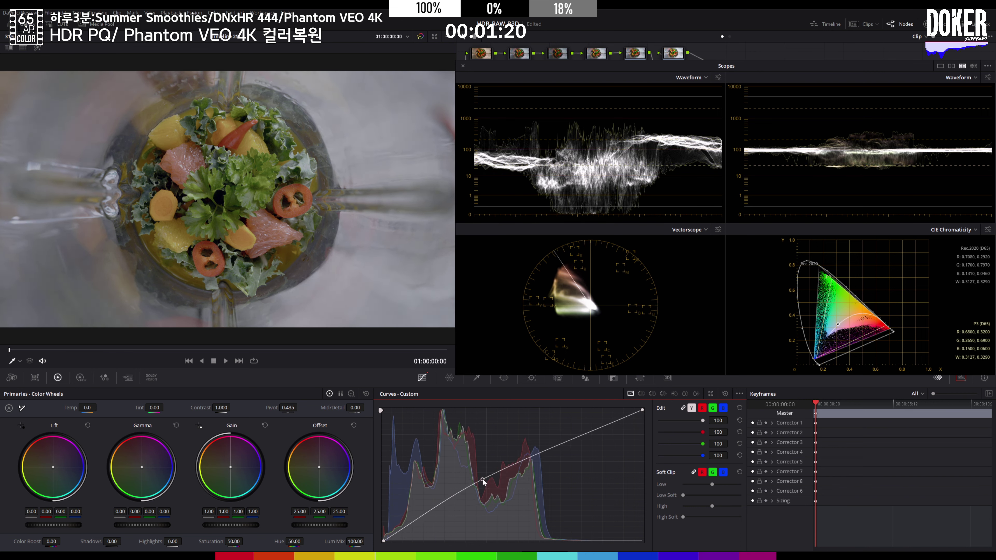
- Deepen the shadows in node 06 by shifting its curve's lower control point slightly toward the midtones and down
{"action": "left_click", "coordinate": [601, 56]}
{"action": "left_click", "coordinate": [638, 54]}
{"action": "left_click", "coordinate": [564, 56]}
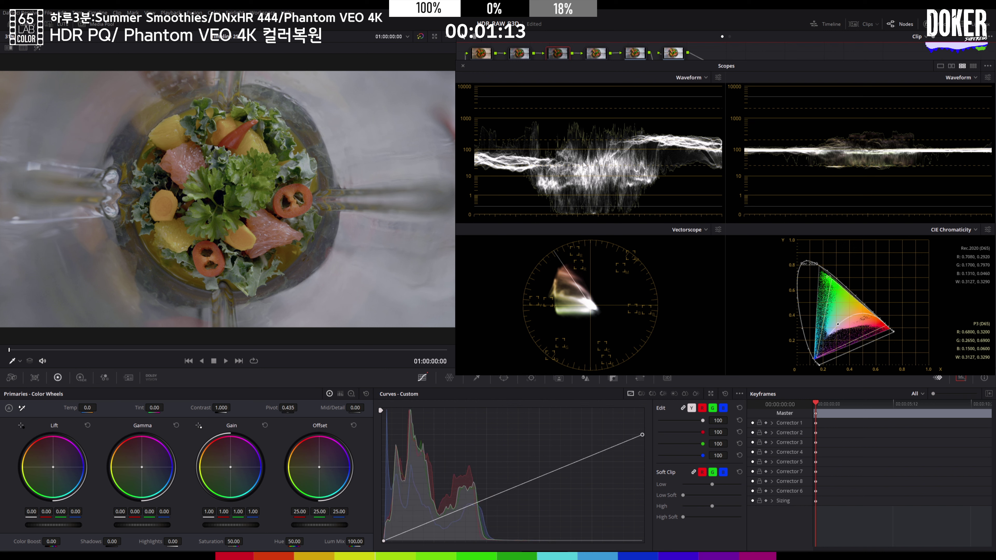
{"action": "left_click_drag", "start_coordinate": [556, 60], "coordinate": [558, 111]}
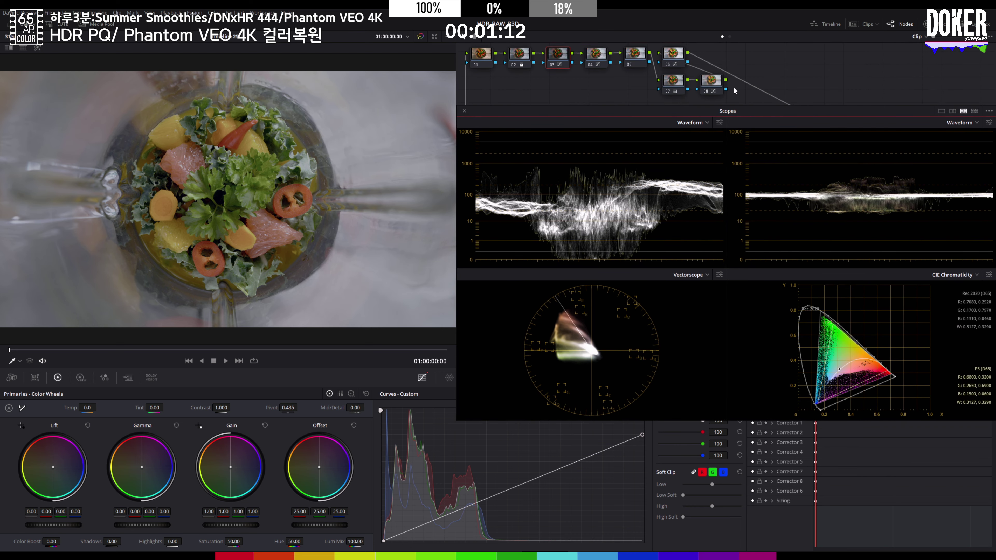
{"action": "left_click", "coordinate": [712, 83]}
{"action": "left_click", "coordinate": [671, 54]}
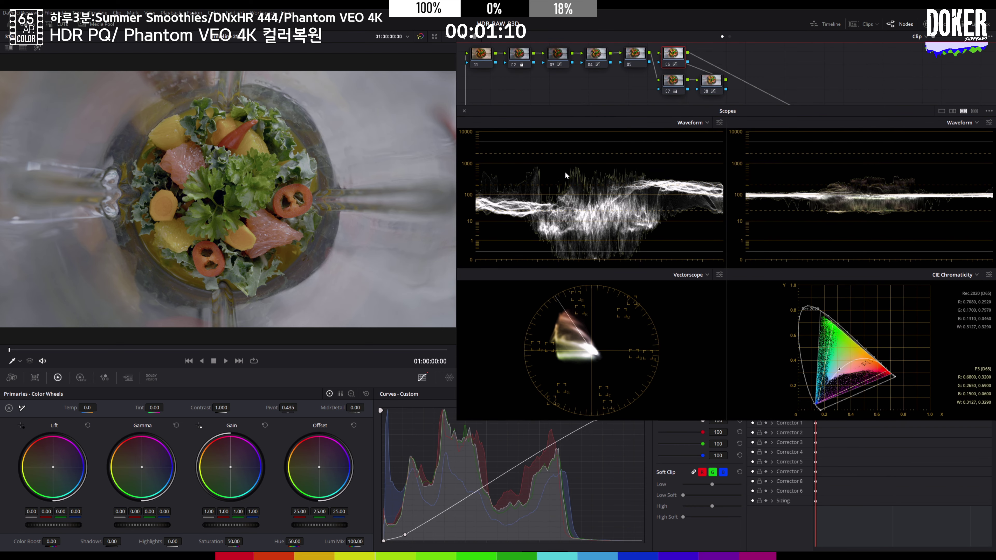
{"action": "left_click_drag", "start_coordinate": [575, 107], "coordinate": [574, 66]}
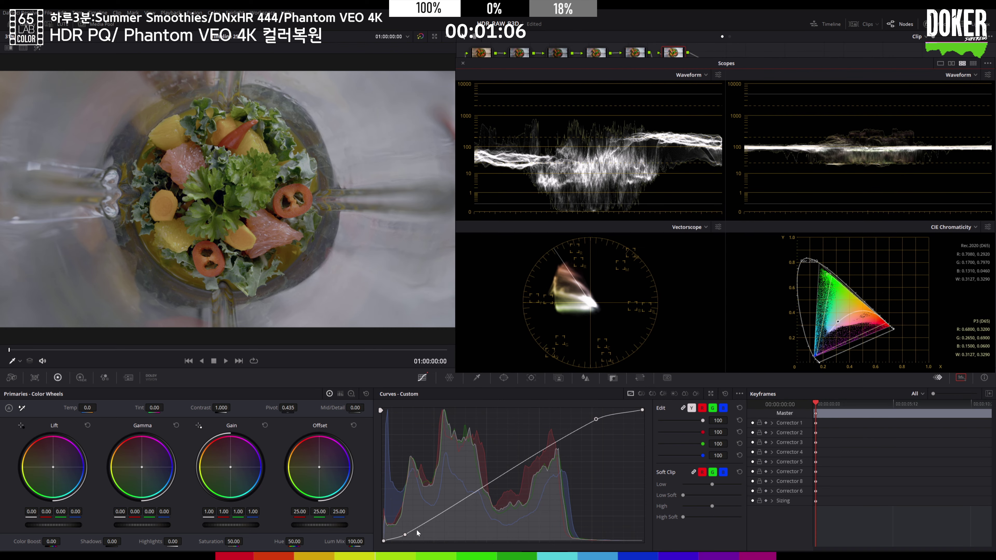
{"action": "left_click_drag", "start_coordinate": [406, 536], "coordinate": [416, 538]}
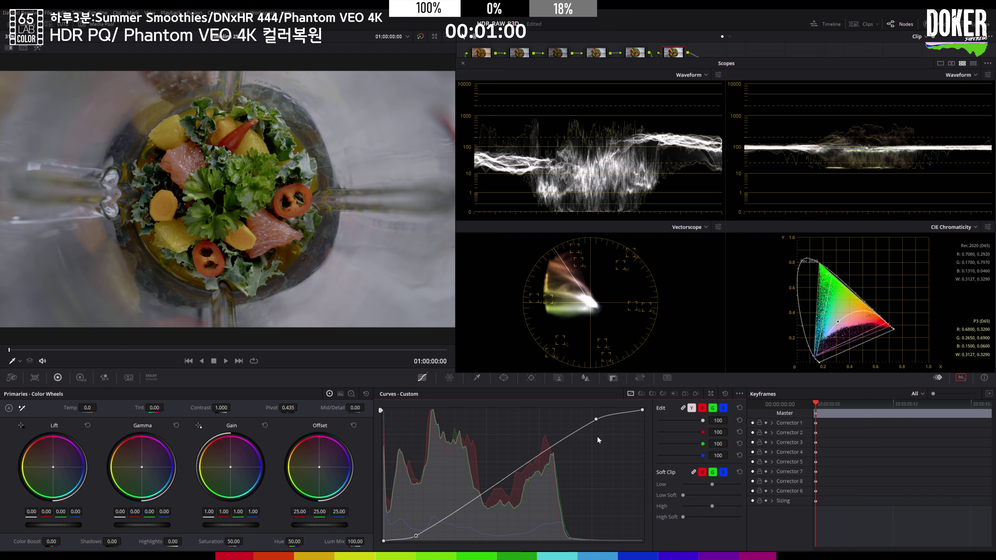
- Soften the highlights in node 06 by pulling its custom curve's upper control point slightly down
{"action": "left_click_drag", "start_coordinate": [595, 419], "coordinate": [593, 424]}
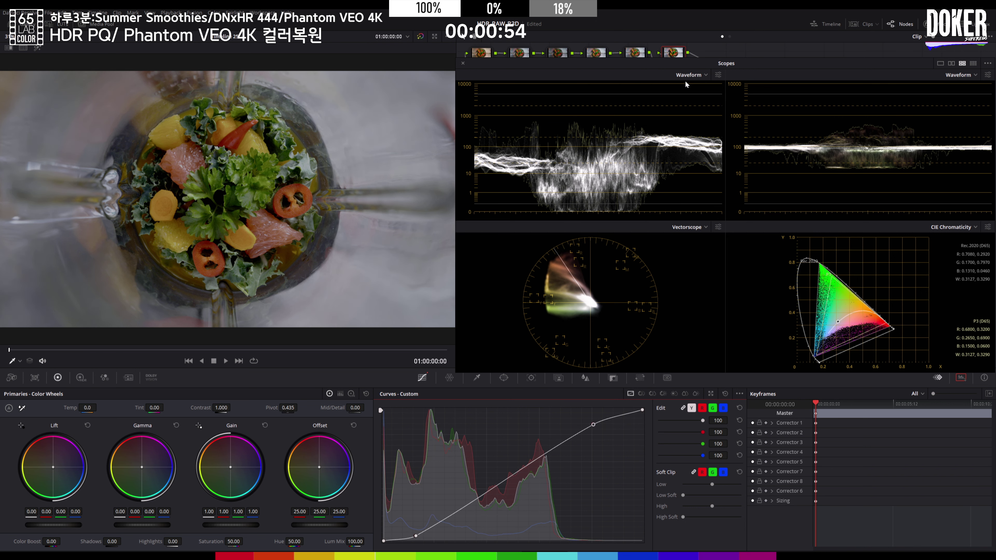
- Insert a serial node after node 02, try a saturation of 48.40 on it, and reset its primaries
{"action": "left_click_drag", "start_coordinate": [673, 59], "coordinate": [671, 104]}
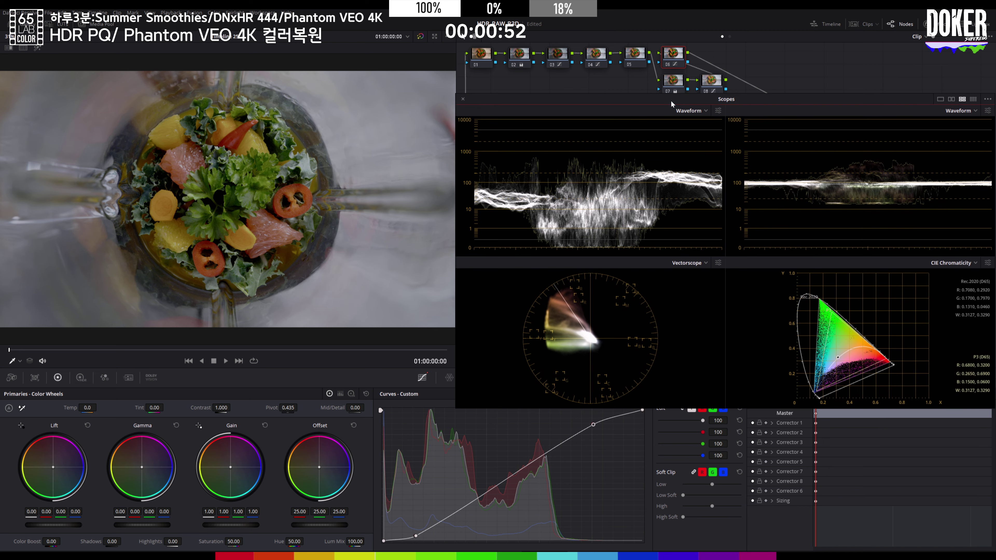
{"action": "left_click", "coordinate": [523, 55]}
{"action": "key", "text": "alt+s"}
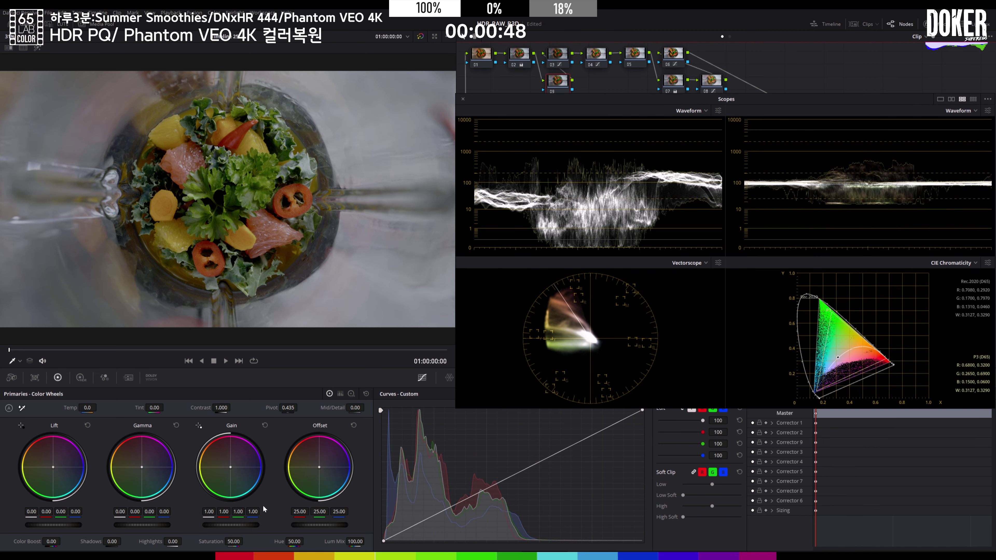
{"action": "left_click_drag", "start_coordinate": [234, 542], "coordinate": [245, 541]}
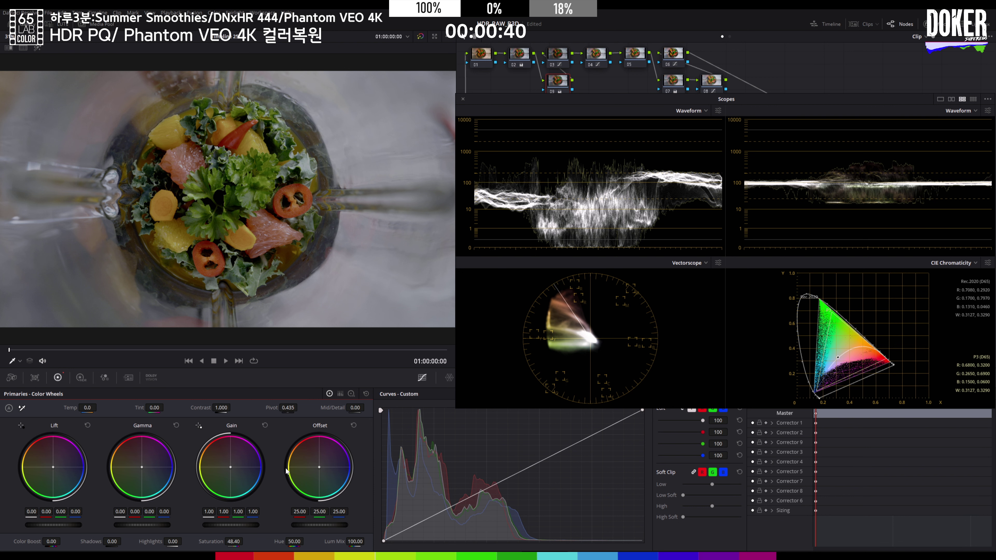
{"action": "left_click", "coordinate": [366, 394]}
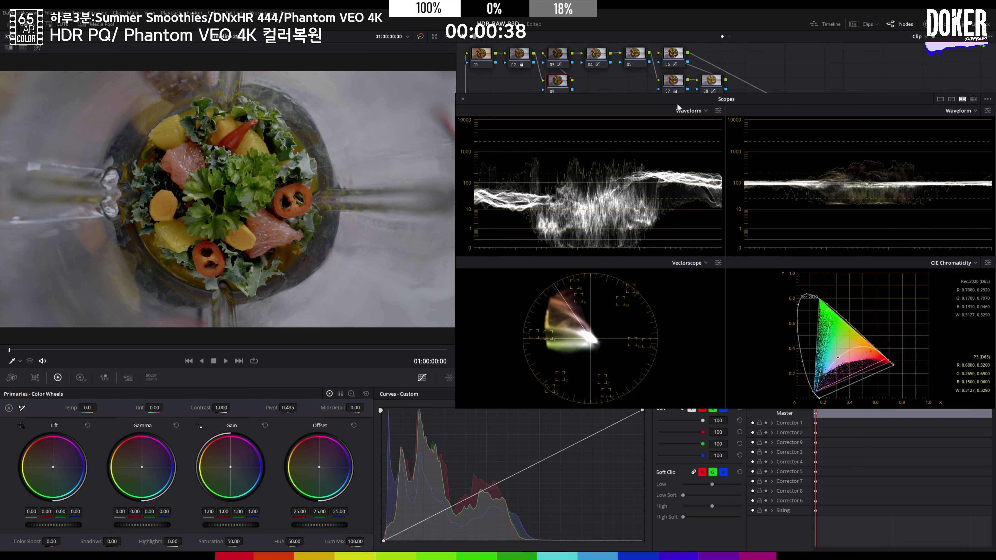
- Shape node 09's Hue Vs Sat curve, lowering the reds to about 0.89 and raising greens and blues to about 1.1
{"action": "left_click_drag", "start_coordinate": [682, 103], "coordinate": [675, 41]}
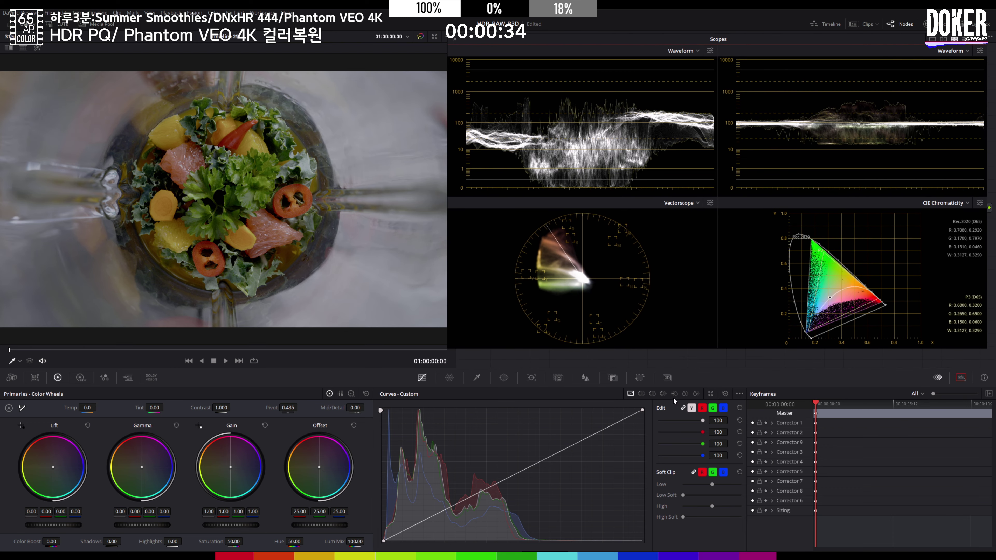
{"action": "left_click", "coordinate": [652, 394]}
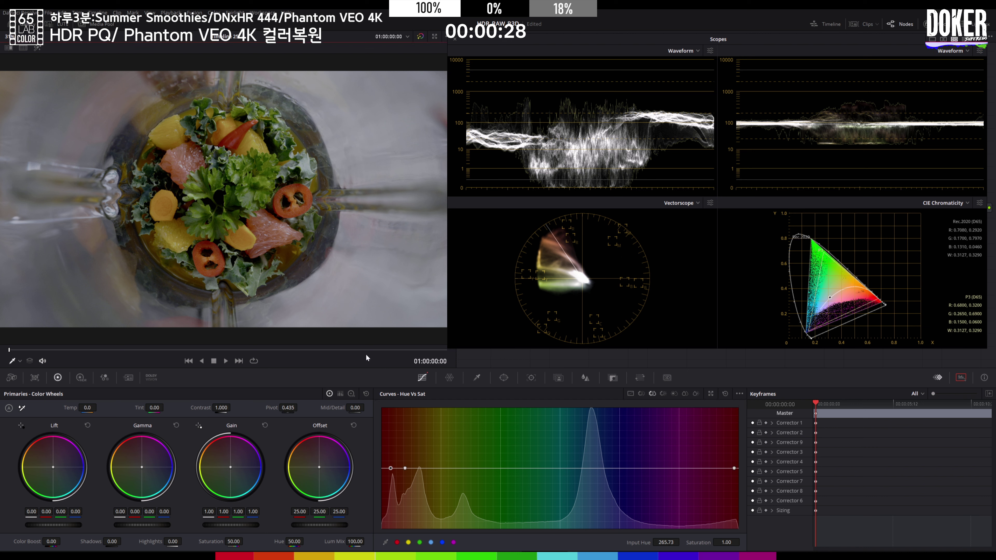
{"action": "left_click_drag", "start_coordinate": [391, 470], "coordinate": [472, 468]}
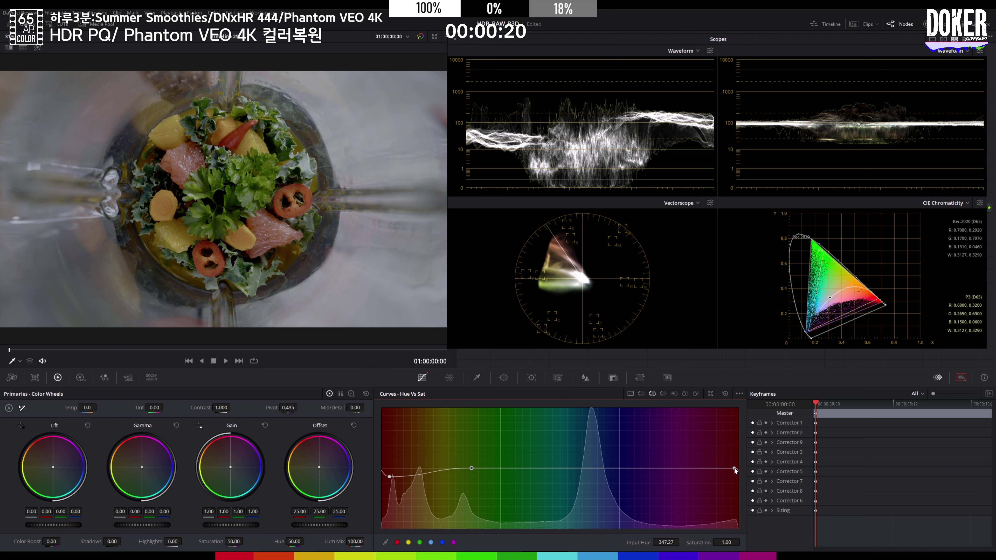
{"action": "left_click_drag", "start_coordinate": [733, 468], "coordinate": [656, 464]}
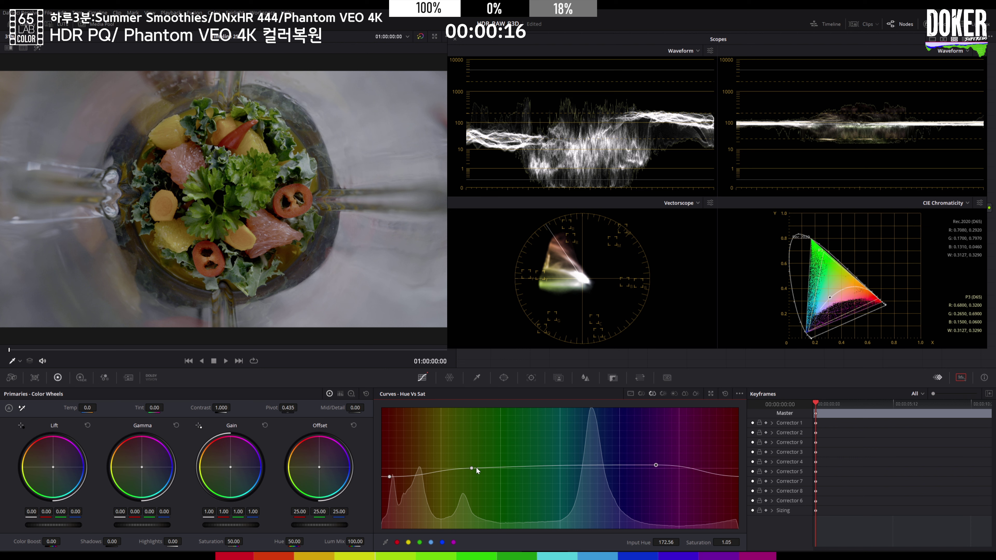
{"action": "left_click_drag", "start_coordinate": [472, 468], "coordinate": [487, 463]}
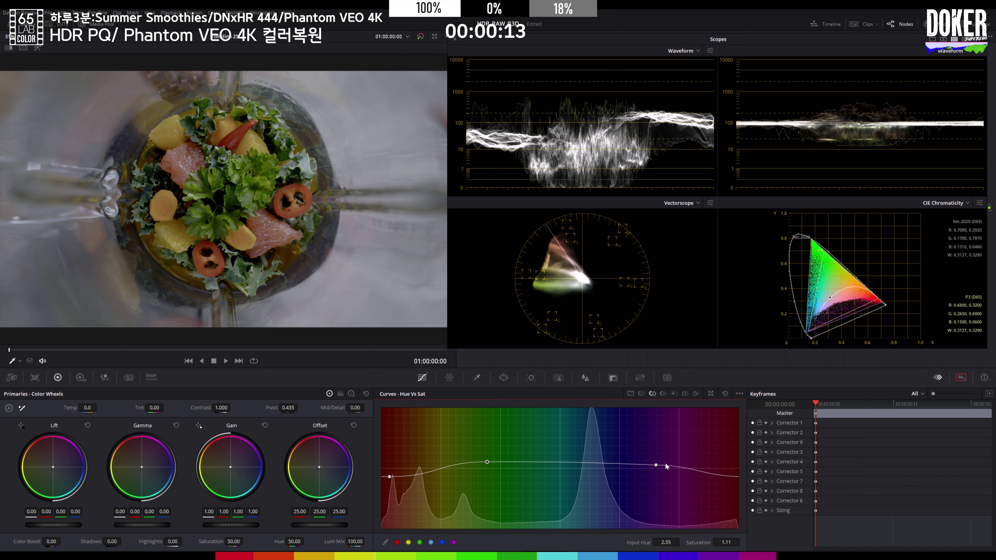
{"action": "left_click_drag", "start_coordinate": [654, 464], "coordinate": [649, 464]}
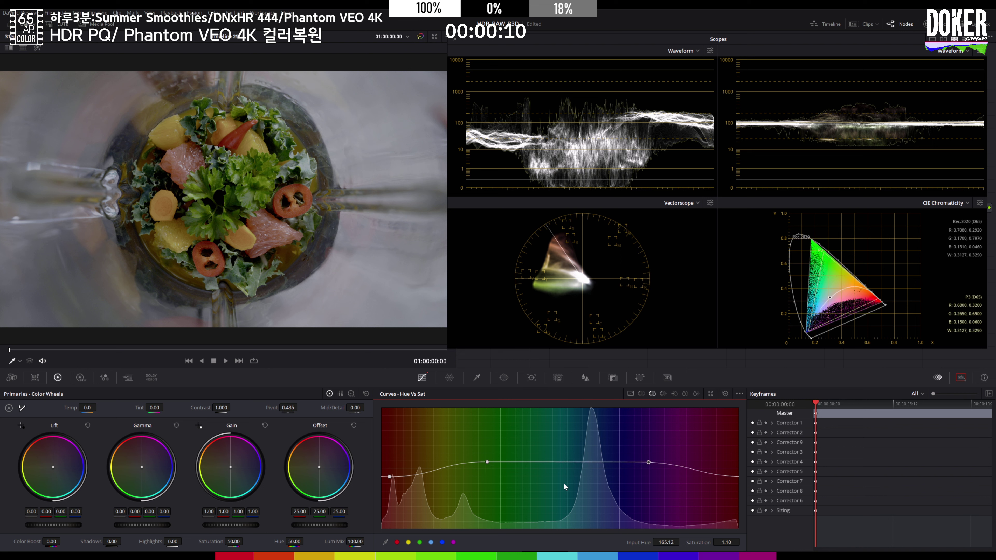
{"action": "left_click_drag", "start_coordinate": [388, 476], "coordinate": [389, 478]}
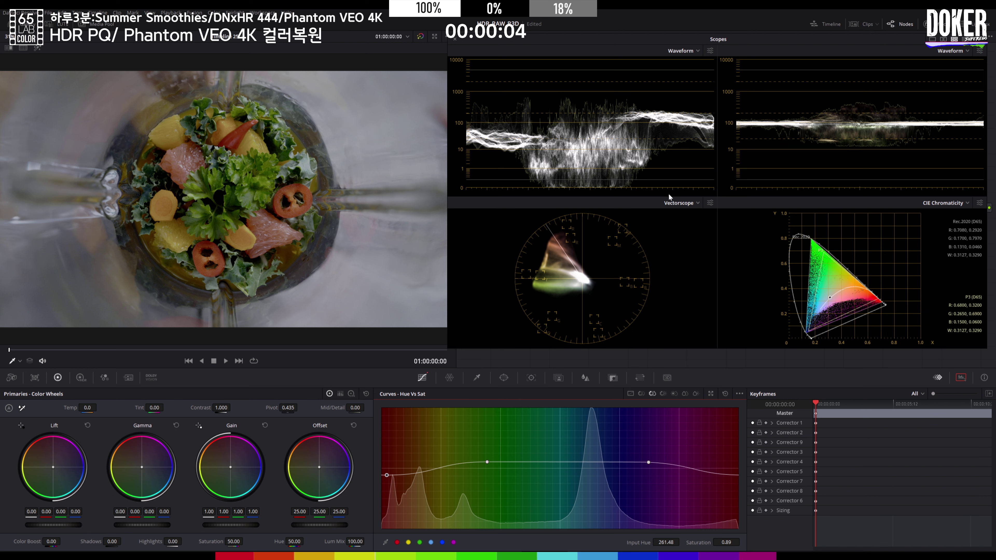
- Set the saturation of node 01 to 51.20 and play the clip to check the grade
{"action": "left_click_drag", "start_coordinate": [648, 45], "coordinate": [634, 134]}
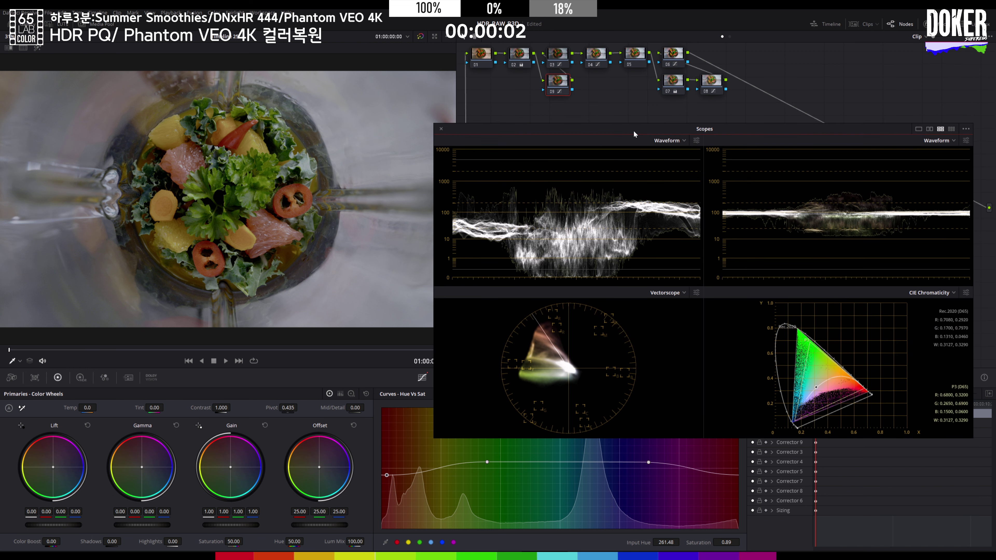
{"action": "left_click", "coordinate": [517, 57]}
{"action": "left_click", "coordinate": [480, 57]}
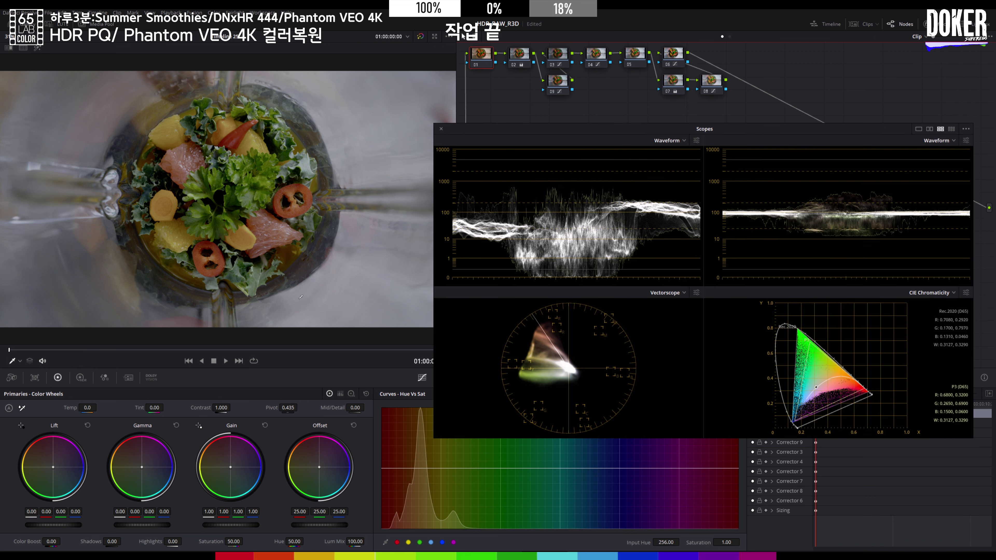
{"action": "left_click_drag", "start_coordinate": [234, 541], "coordinate": [246, 540]}
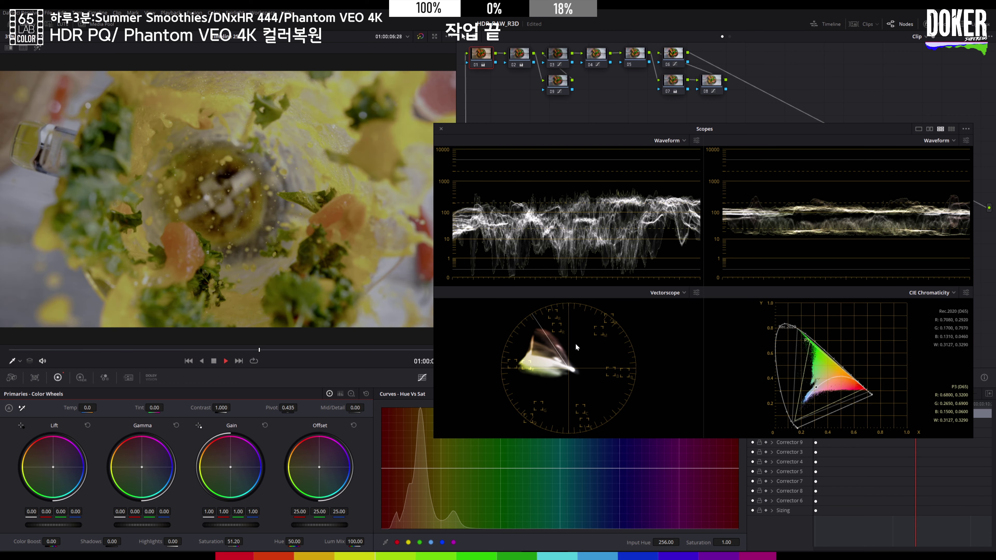
{"action": "key", "text": "space"}
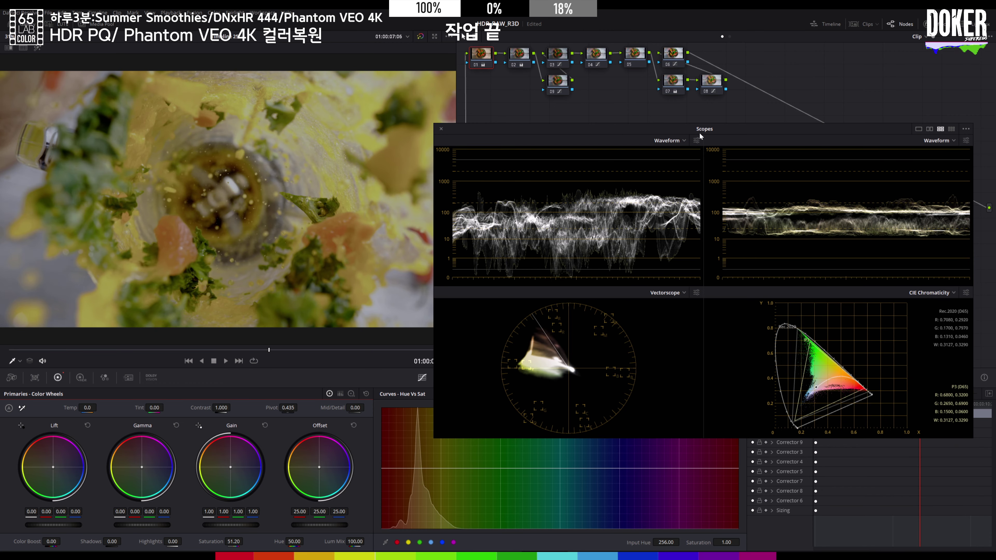
- Lower the highlight point of node 06's custom curve, shift its shadow point toward the midtones, and check playback
{"action": "left_click", "coordinate": [677, 54]}
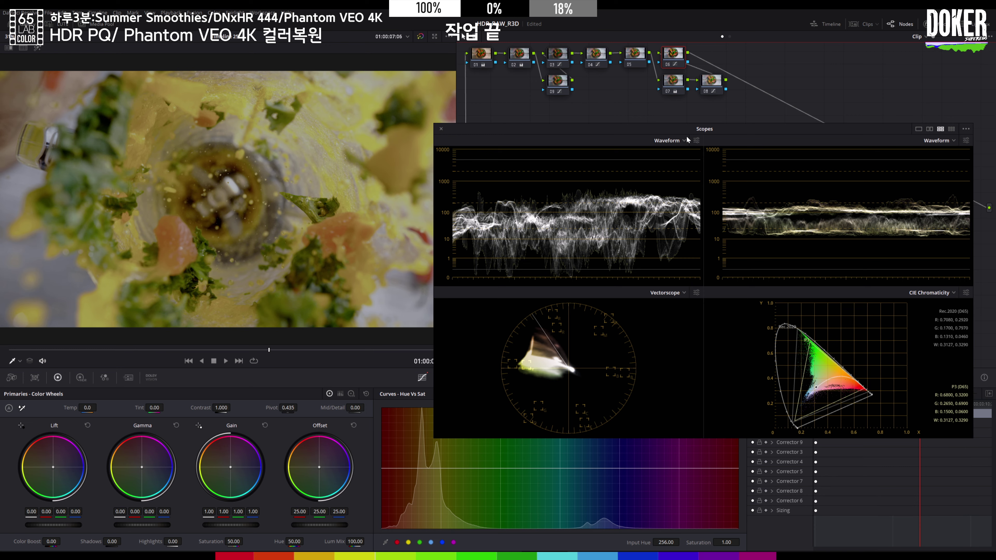
{"action": "left_click_drag", "start_coordinate": [687, 129], "coordinate": [697, 59]}
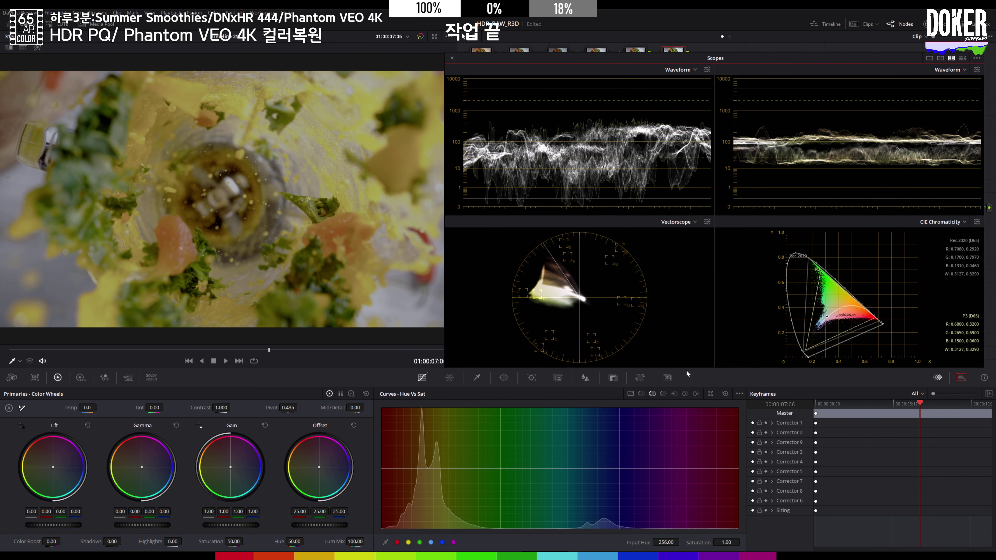
{"action": "left_click", "coordinate": [630, 394]}
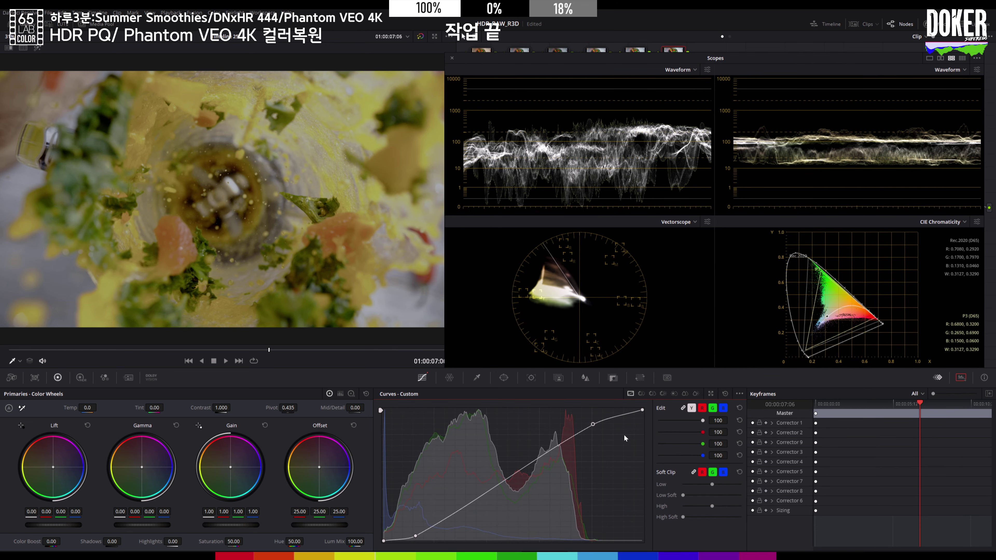
{"action": "left_click_drag", "start_coordinate": [593, 424], "coordinate": [590, 435]}
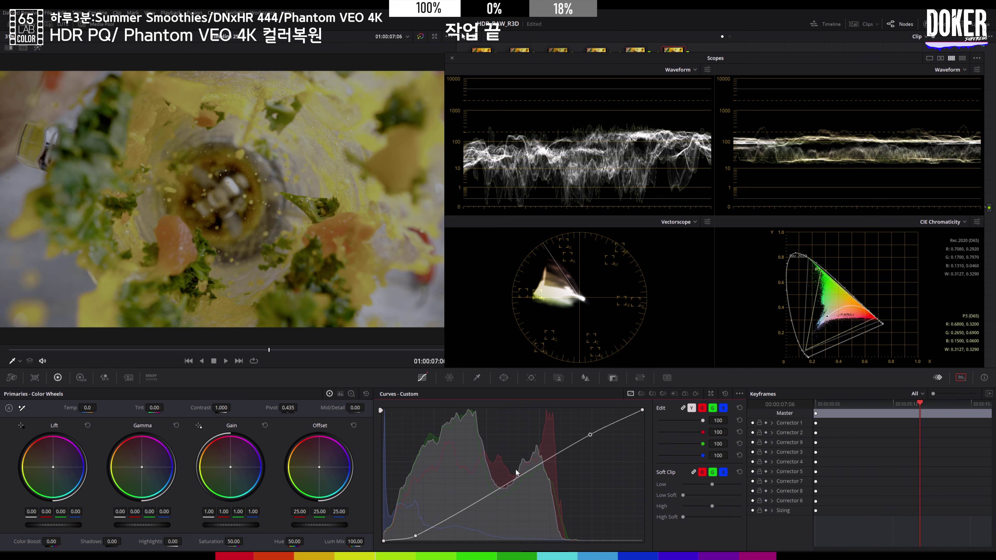
{"action": "left_click_drag", "start_coordinate": [415, 537], "coordinate": [428, 534]}
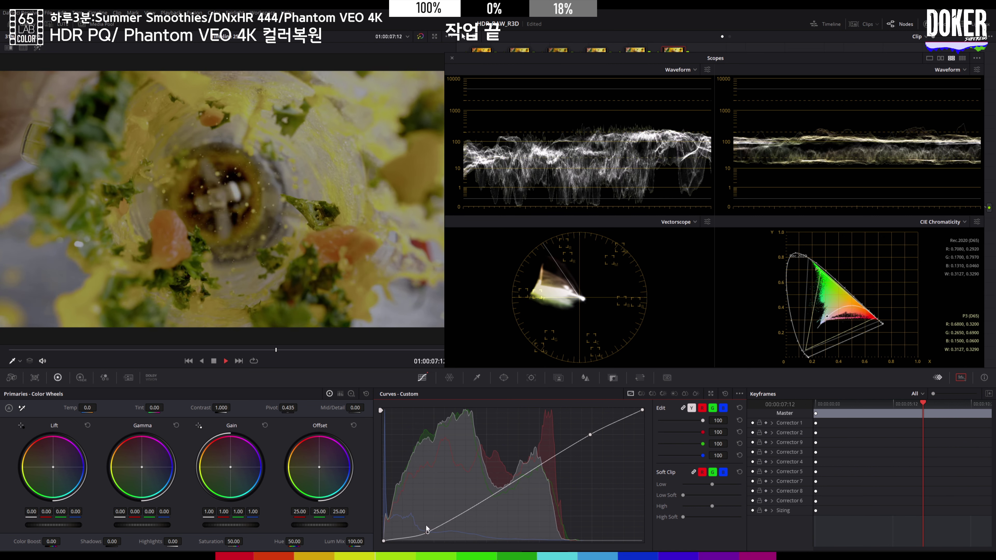
{"action": "key", "text": "space"}
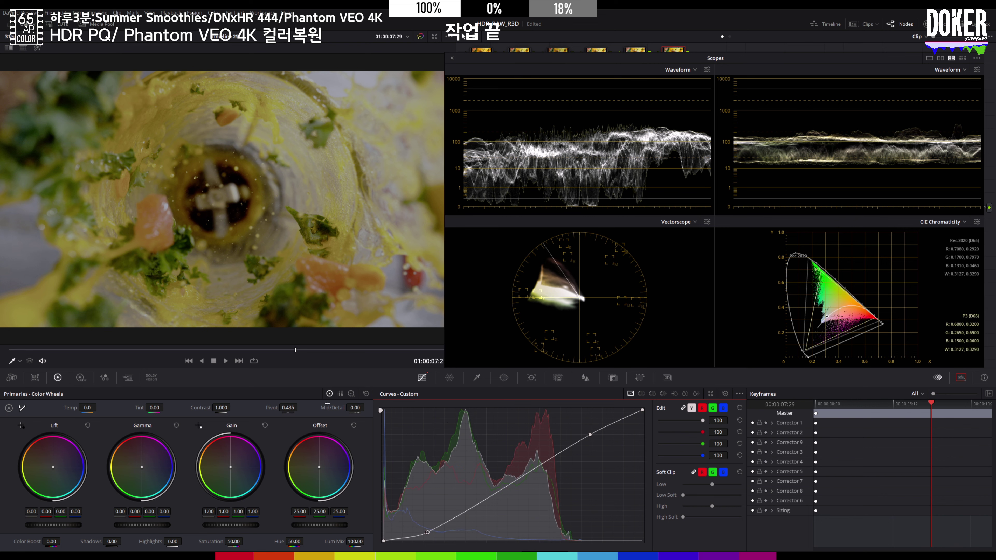
- Raise the midtone point of node 04's custom curve at frame 01:00:03:18 and check the result in playback
{"action": "left_click_drag", "start_coordinate": [255, 348], "coordinate": [139, 338]}
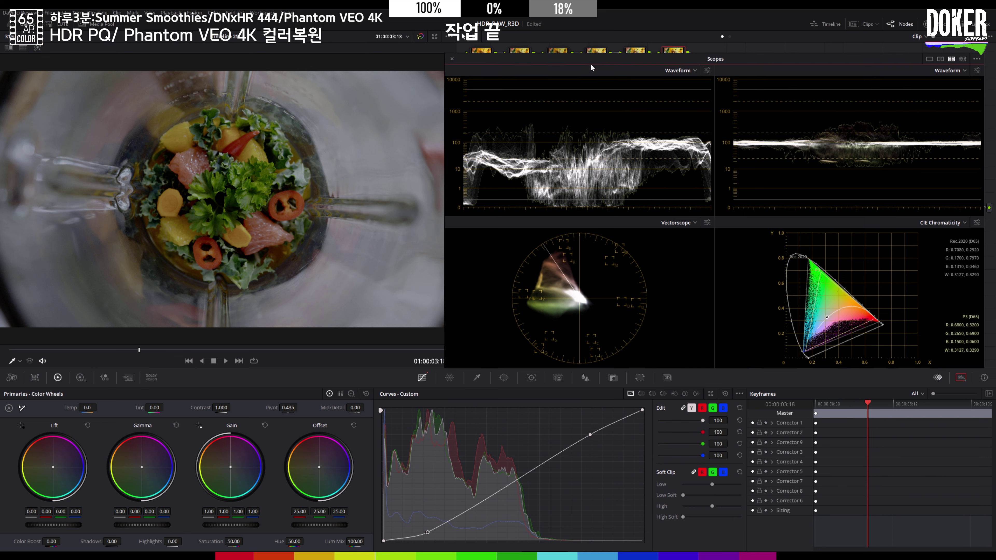
{"action": "left_click_drag", "start_coordinate": [592, 63], "coordinate": [590, 85]}
{"action": "left_click", "coordinate": [596, 54]}
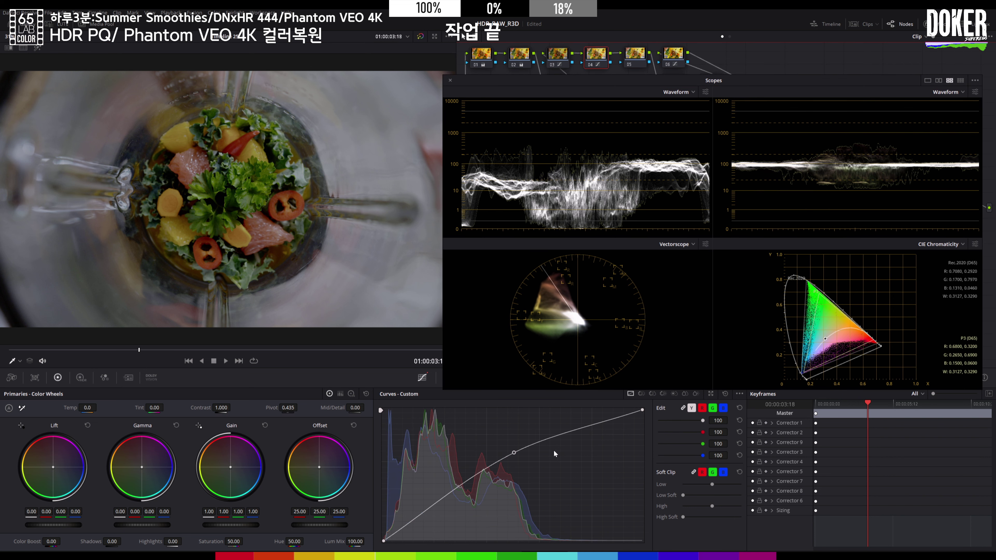
{"action": "mouse_move", "coordinate": [513, 453]}
{"action": "left_mouse_down"}
{"action": "mouse_move", "coordinate": [503, 464]}
{"action": "mouse_move", "coordinate": [517, 447]}
{"action": "mouse_move", "coordinate": [523, 453]}
{"action": "mouse_move", "coordinate": [526, 438]}
{"action": "left_mouse_up"}
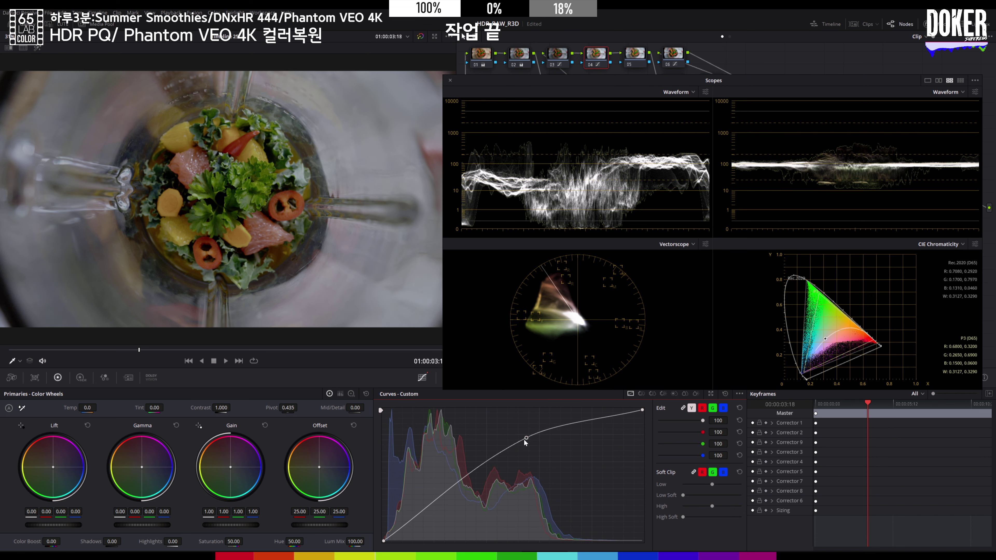
{"action": "key", "text": "space"}
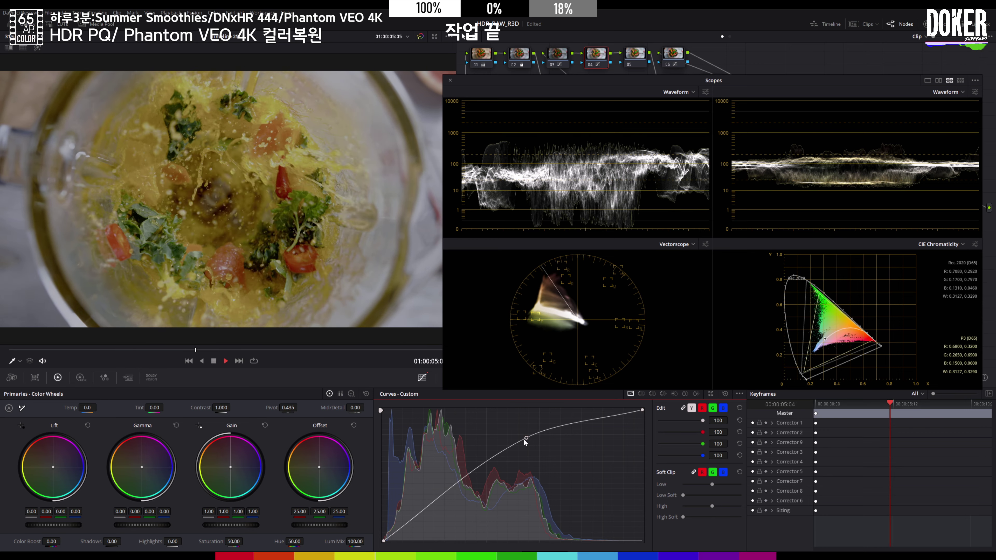
{"action": "key", "text": "space"}
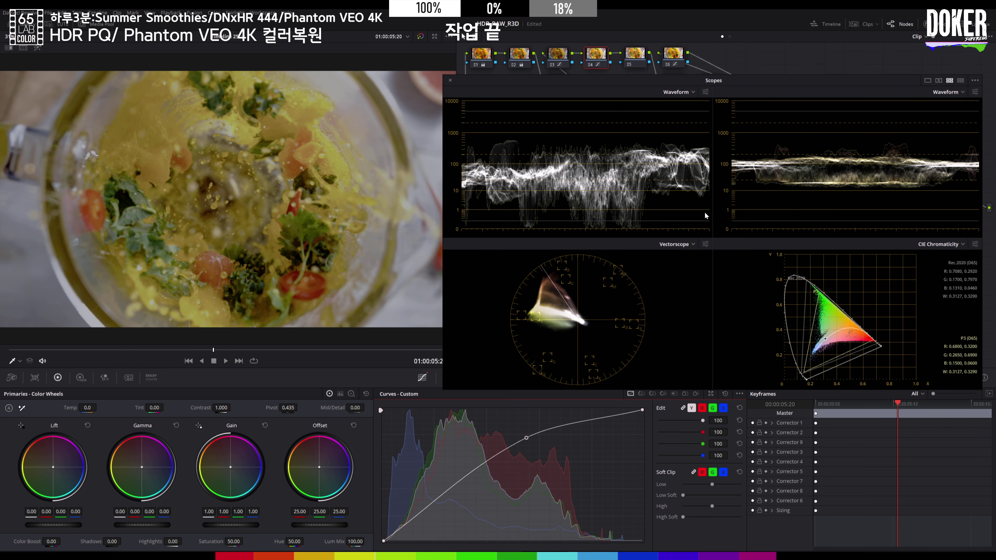
- Try a contrast of 1.214 with pivot 0.281 and an added custom curve point in node 05, resetting each
{"action": "left_click", "coordinate": [631, 59]}
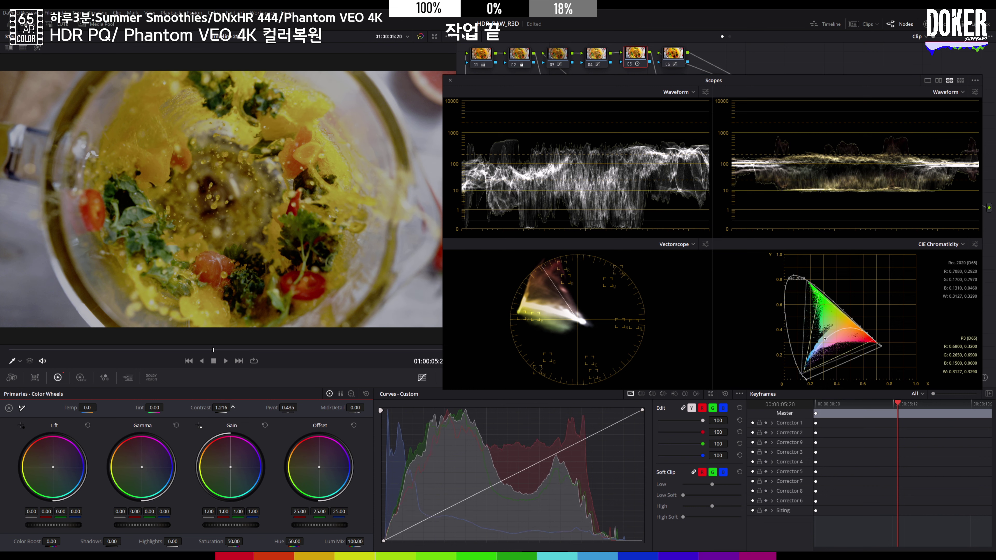
{"action": "left_click_drag", "start_coordinate": [292, 409], "coordinate": [292, 408]}
{"action": "key", "text": "space"}
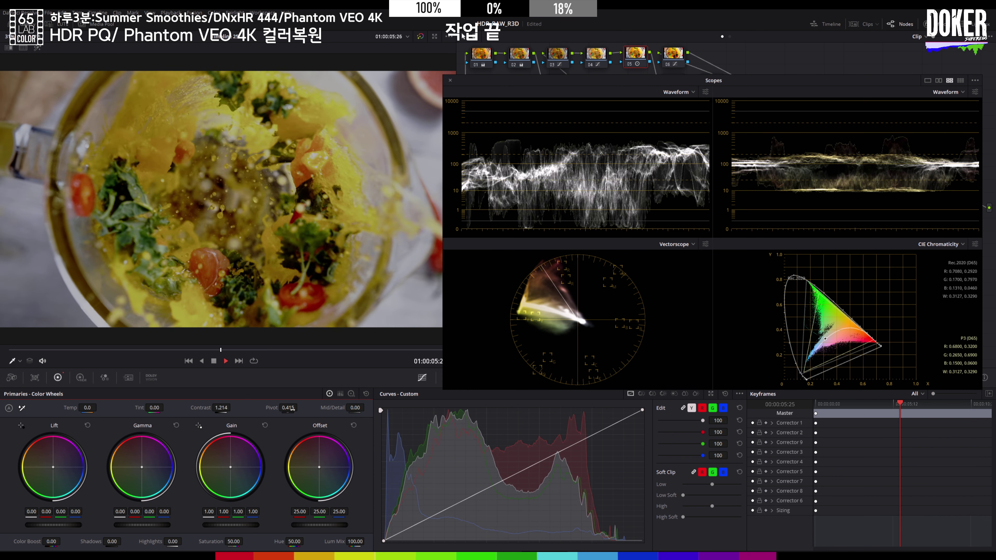
{"action": "key", "text": "space"}
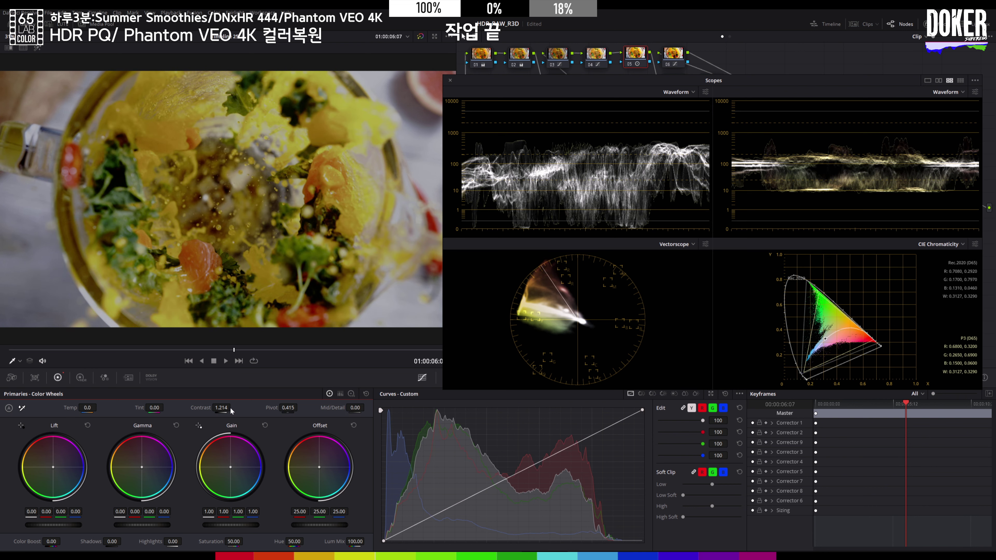
{"action": "left_click_drag", "start_coordinate": [271, 407], "coordinate": [267, 408]}
{"action": "key", "text": "space"}
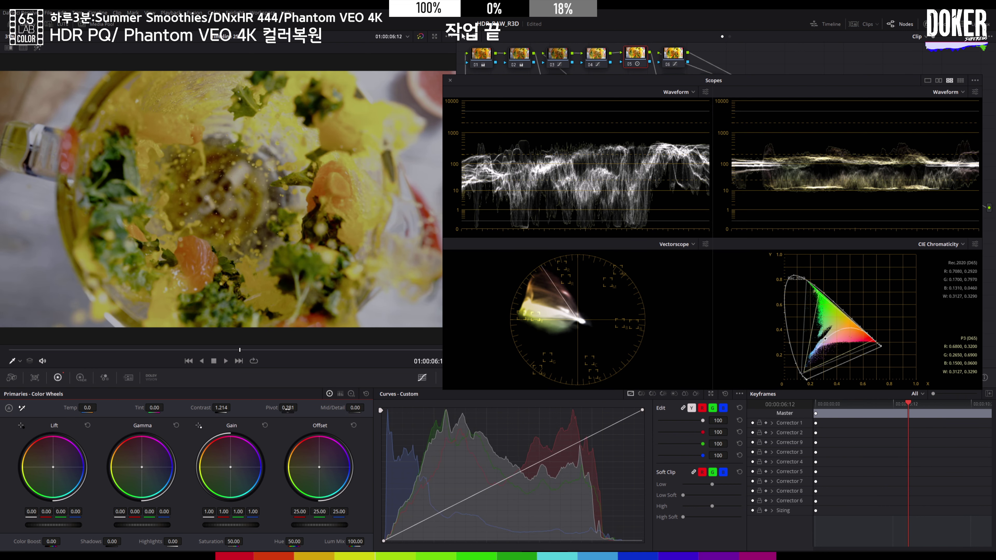
{"action": "double_click", "coordinate": [267, 408]}
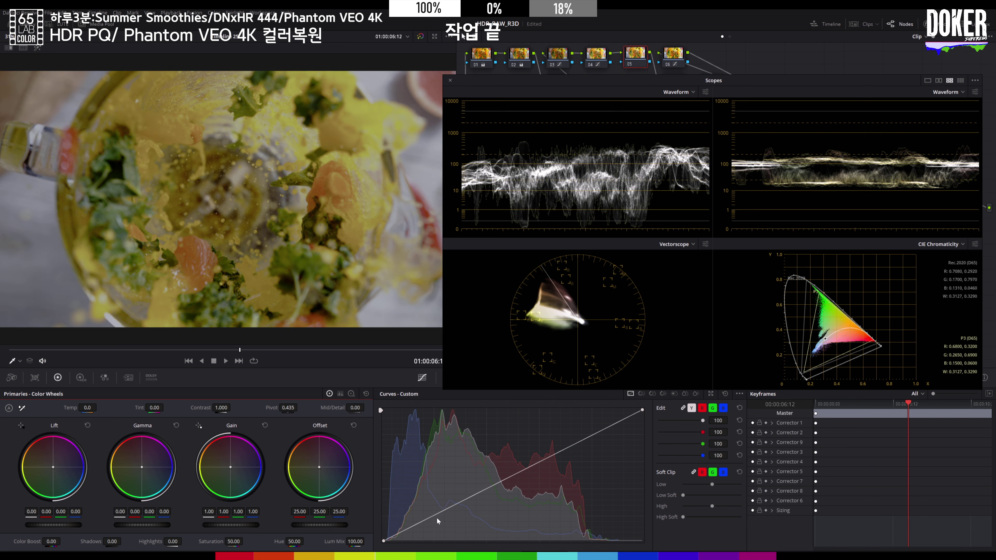
{"action": "left_click_drag", "start_coordinate": [435, 516], "coordinate": [473, 495]}
{"action": "right_click", "coordinate": [474, 495]}
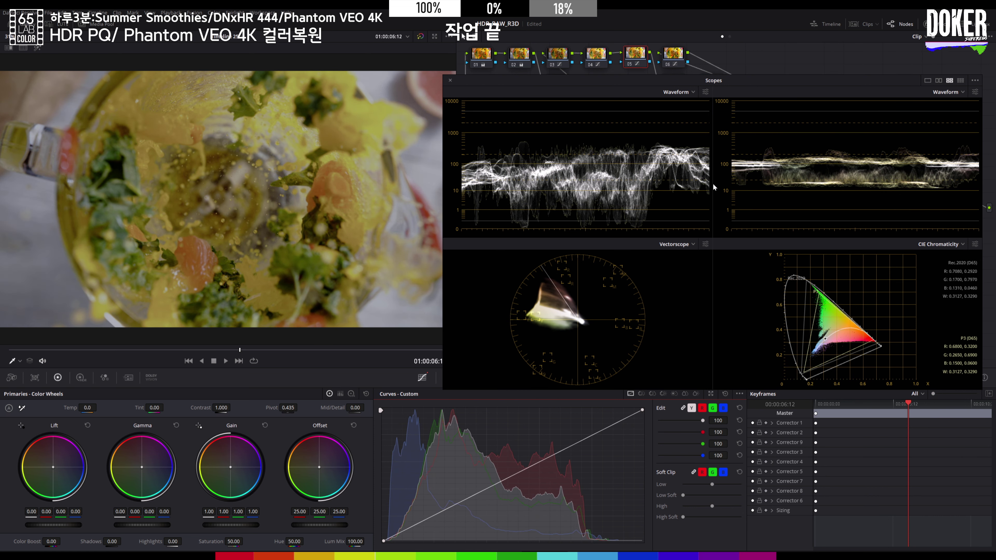
- Add serial node 10 after node 06
{"action": "left_click_drag", "start_coordinate": [723, 84], "coordinate": [715, 148]}
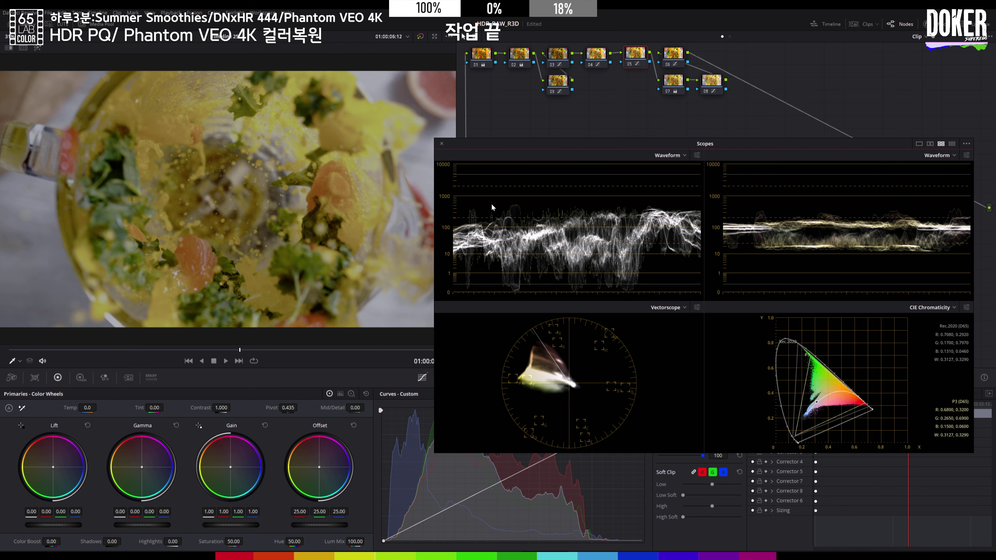
{"action": "left_click", "coordinate": [679, 60]}
{"action": "key", "text": "alt+s"}
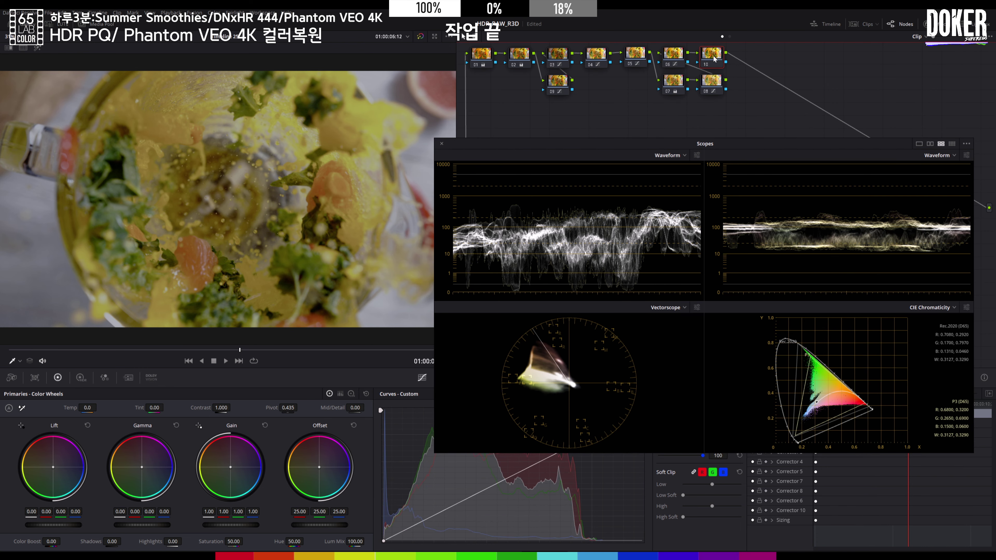
- Enable HDR Mode on node 10, close the floating scopes window and show the clip thumbnails
{"action": "right_click", "coordinate": [720, 62]}
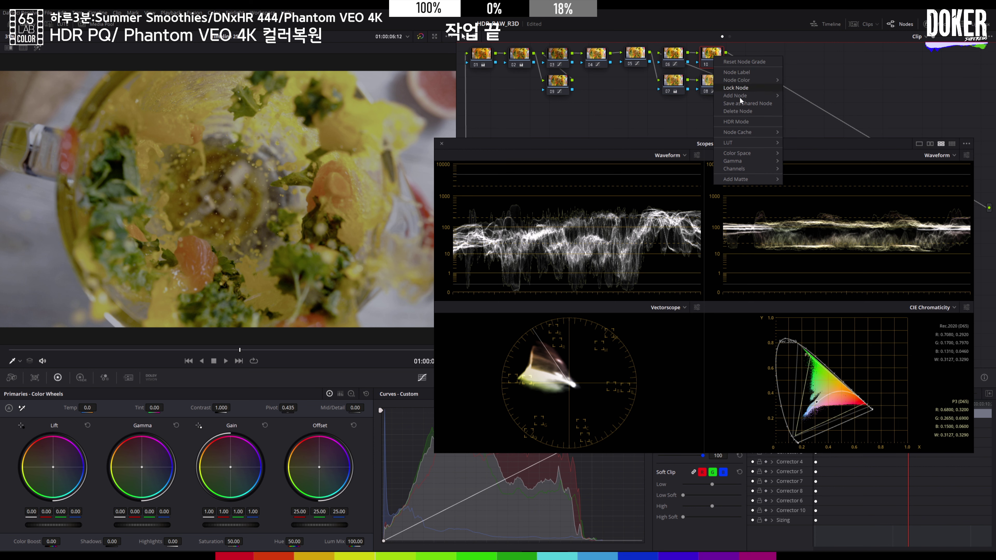
{"action": "left_click", "coordinate": [738, 123]}
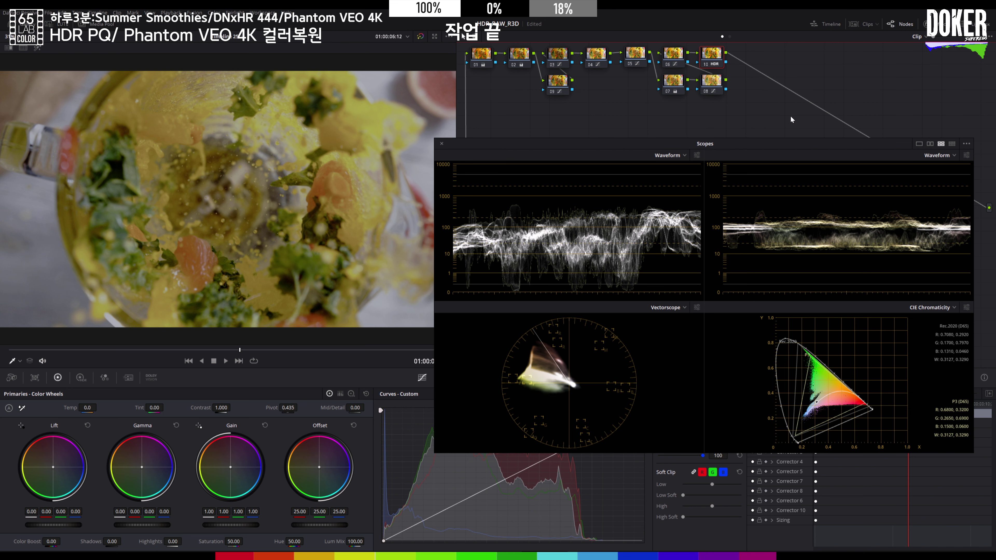
{"action": "left_click", "coordinate": [442, 144]}
{"action": "left_click", "coordinate": [866, 24]}
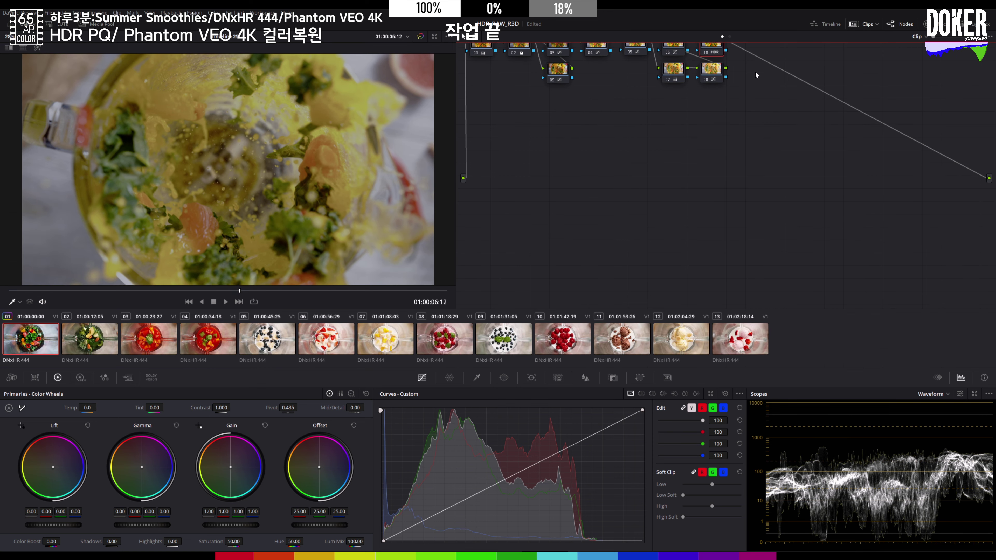
- Add serial node 11 after node 10 and open the expanded HDR color wheels with the zone graph
{"action": "key", "text": "alt+s"}
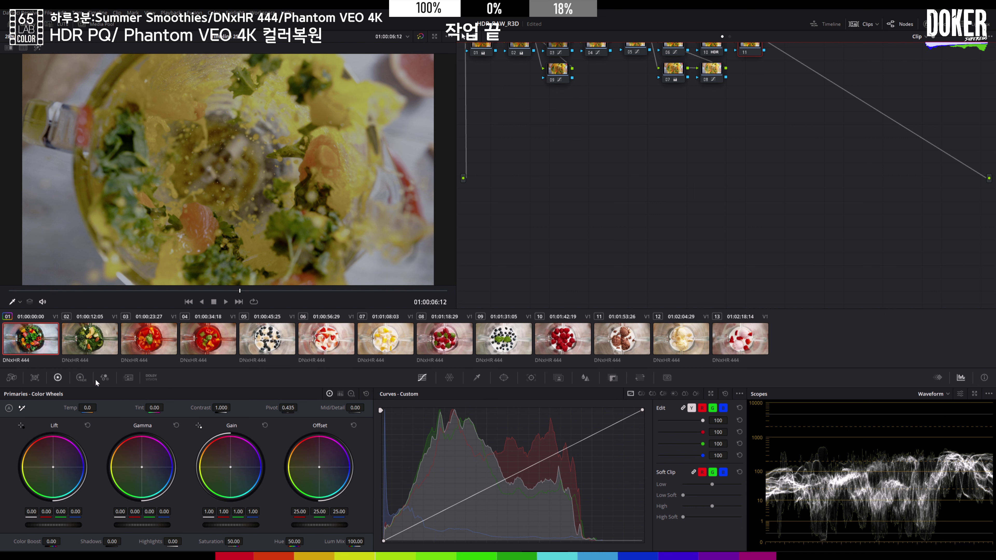
{"action": "left_click", "coordinate": [83, 378]}
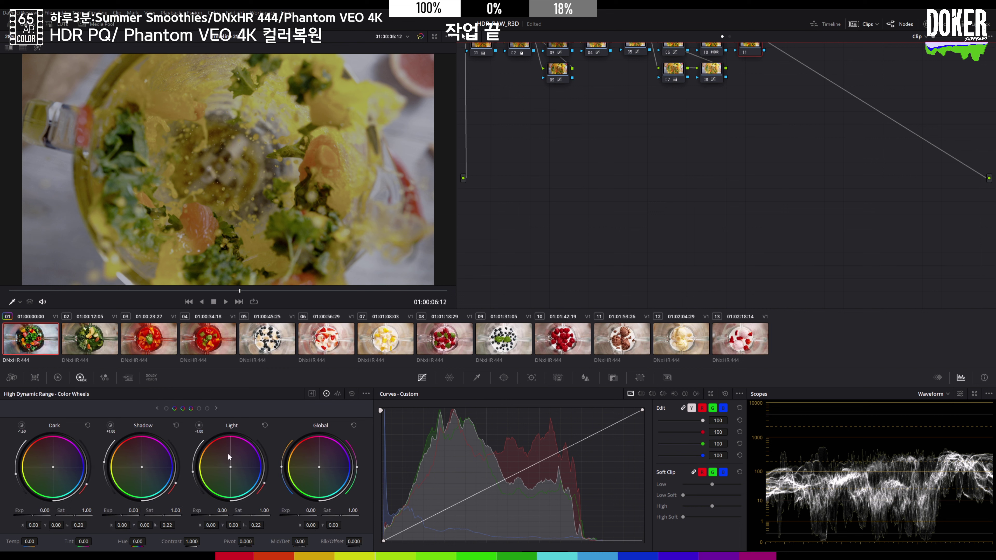
{"action": "left_click", "coordinate": [312, 394]}
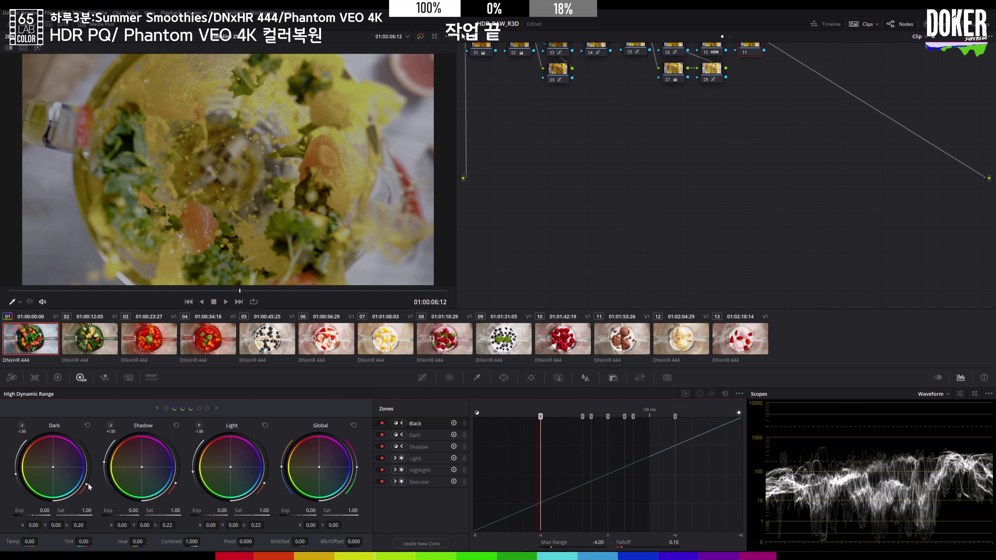
- In node 11, set the Dark zone to falloff 0.41 and exposure 0.66, and the Shadow zone to falloff 0.46 and exposure 0.36
{"action": "left_click", "coordinate": [92, 473]}
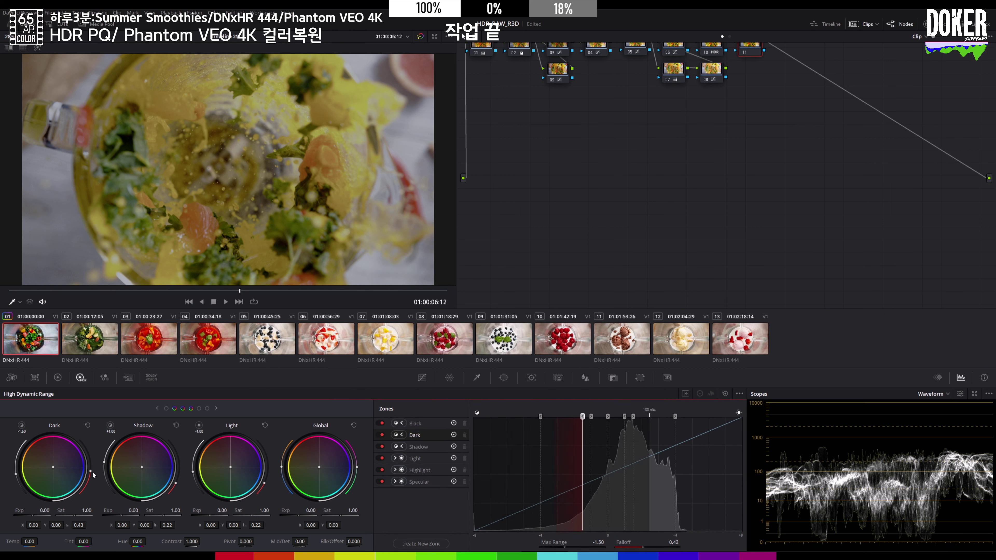
{"action": "left_click_drag", "start_coordinate": [32, 515], "coordinate": [37, 516]}
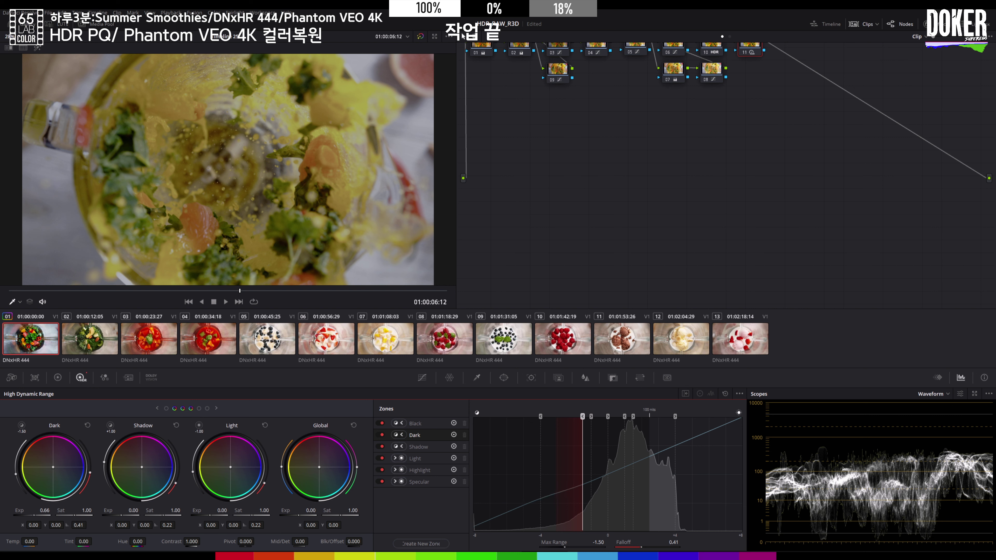
{"action": "left_click", "coordinate": [178, 485]}
{"action": "left_click_drag", "start_coordinate": [181, 475], "coordinate": [182, 474]}
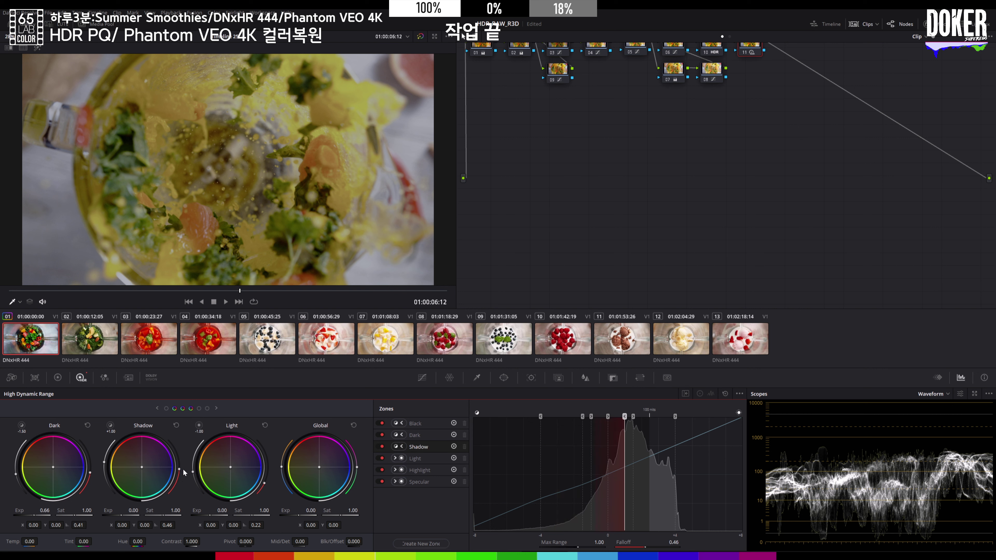
{"action": "left_click_drag", "start_coordinate": [123, 514], "coordinate": [125, 514]}
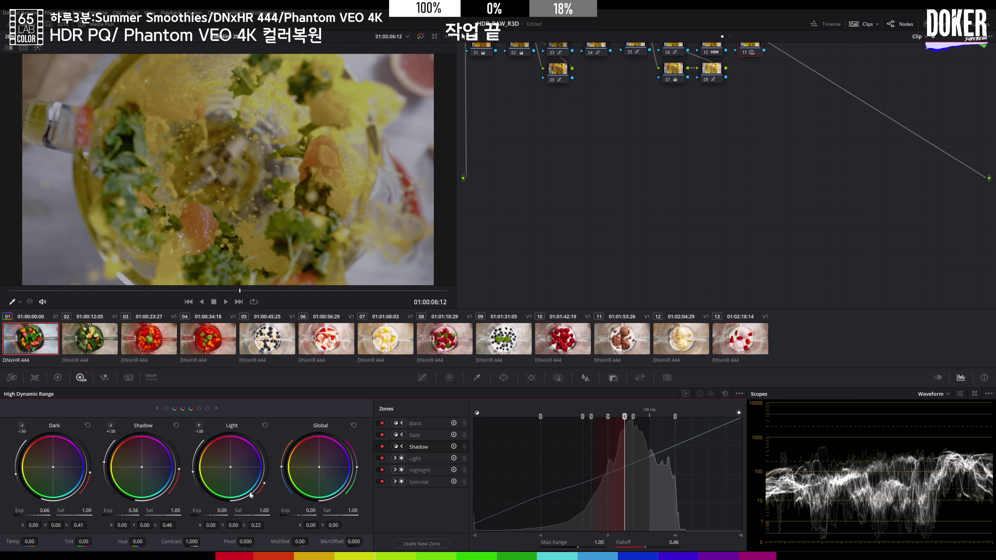
- Set node 11's Light zone to falloff 0.37 and exposure 0.42, judging the exposure at frame 01:00:02:25
{"action": "left_click_drag", "start_coordinate": [266, 485], "coordinate": [273, 478]}
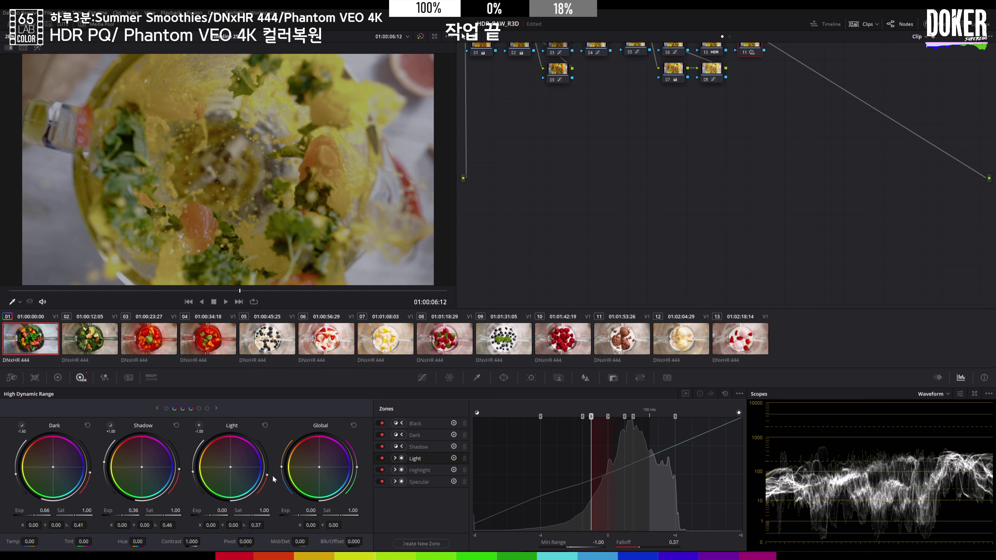
{"action": "left_click_drag", "start_coordinate": [208, 514], "coordinate": [209, 506]}
{"action": "left_click", "coordinate": [114, 289]}
{"action": "left_click_drag", "start_coordinate": [112, 287], "coordinate": [110, 287]}
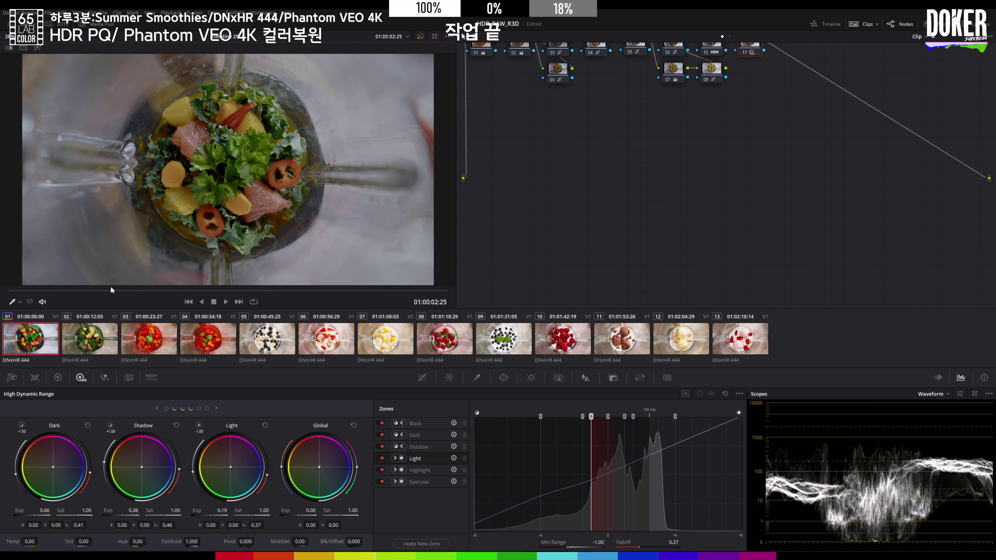
{"action": "double_click", "coordinate": [209, 515]}
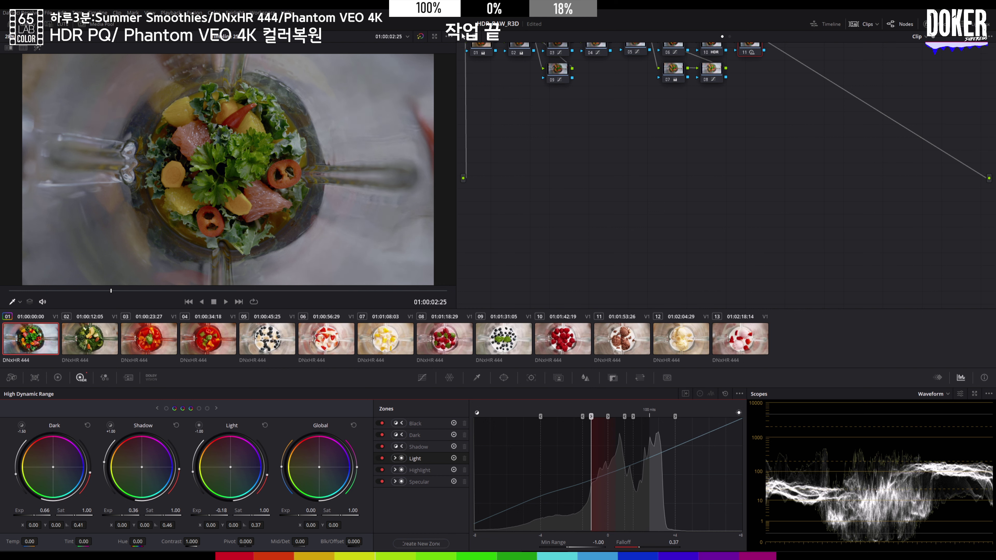
{"action": "left_click_drag", "start_coordinate": [209, 515], "coordinate": [226, 515]}
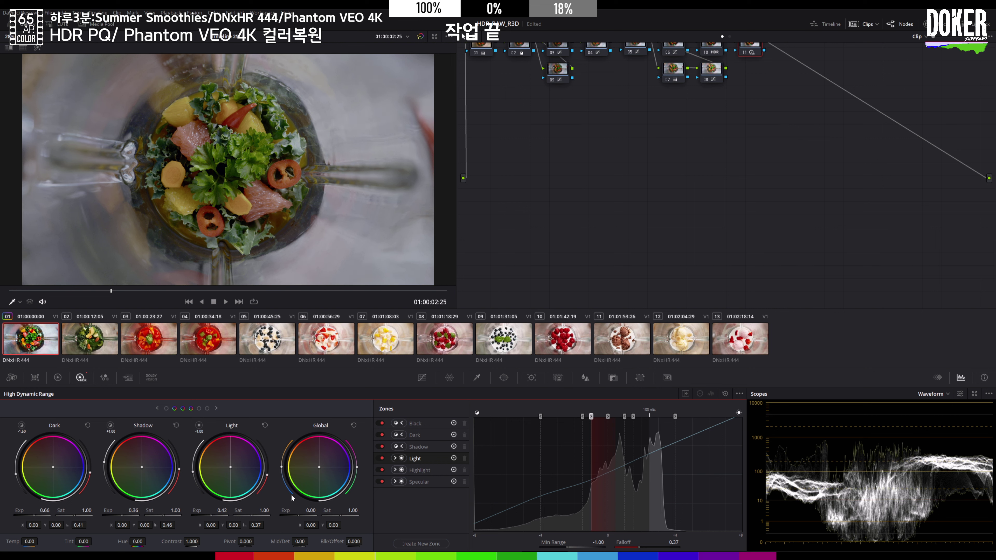
- Set the Specular zone to falloff 0.49 and exposure -0.43, and the Highlight zone to falloff 0.37 and exposure -0.32
{"action": "left_click", "coordinate": [216, 408]}
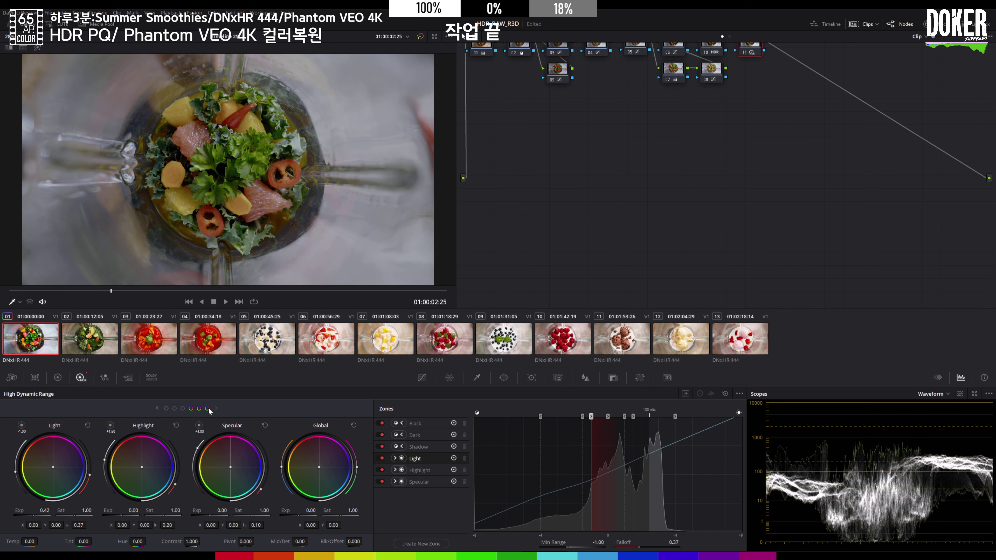
{"action": "left_click", "coordinate": [262, 491]}
{"action": "left_click_drag", "start_coordinate": [263, 492], "coordinate": [272, 476]}
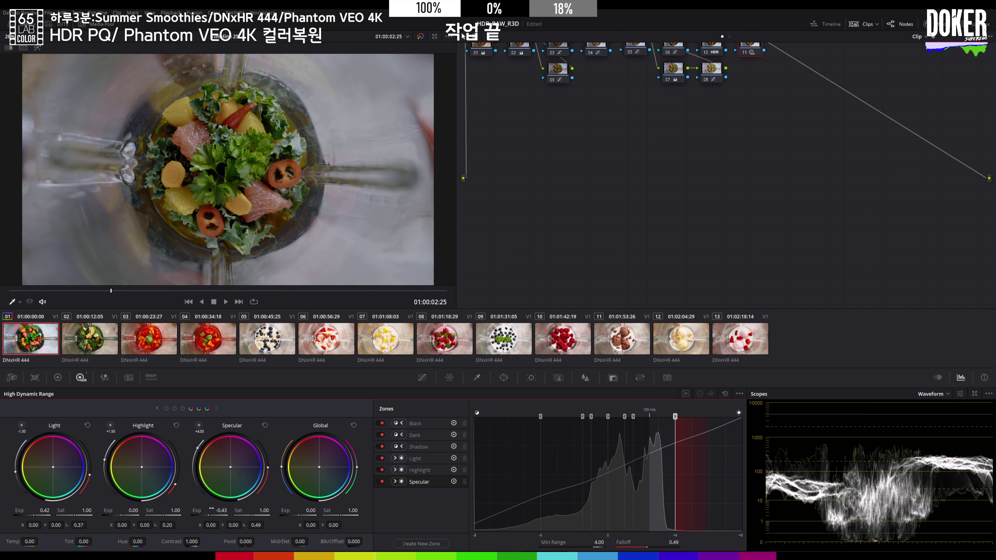
{"action": "left_click_drag", "start_coordinate": [174, 485], "coordinate": [181, 478]}
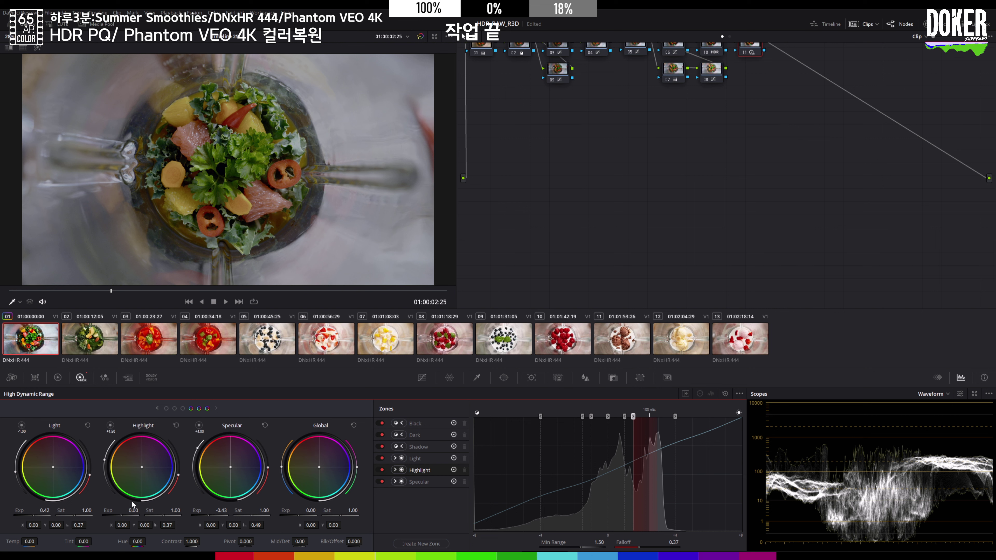
{"action": "left_click_drag", "start_coordinate": [131, 510], "coordinate": [121, 510]}
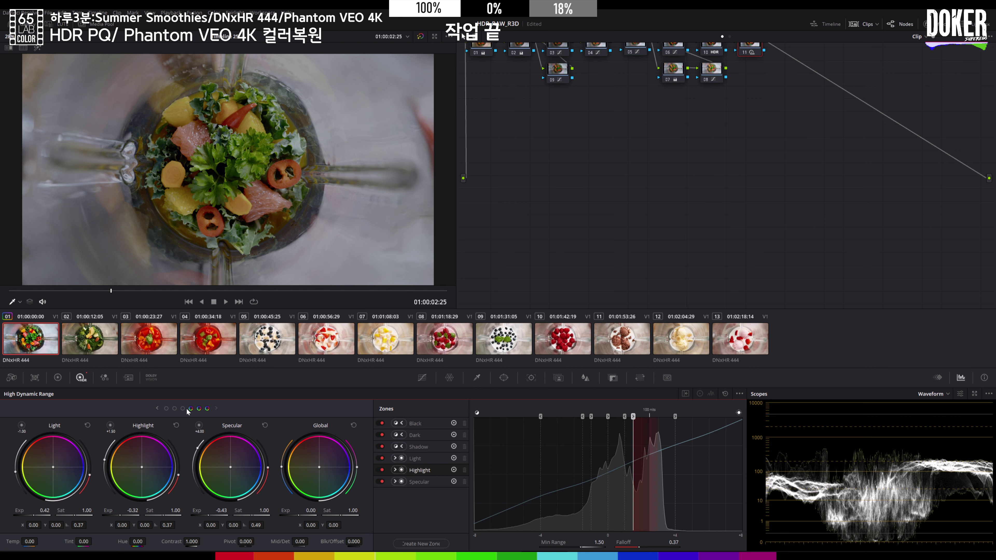
- Set the Black zone to falloff 0.40 and exposure 1.43, and change exposure to 0.88 for Dark and 0.28 for Shadow
{"action": "left_click", "coordinate": [166, 409]}
{"action": "left_click_drag", "start_coordinate": [84, 489], "coordinate": [102, 471]}
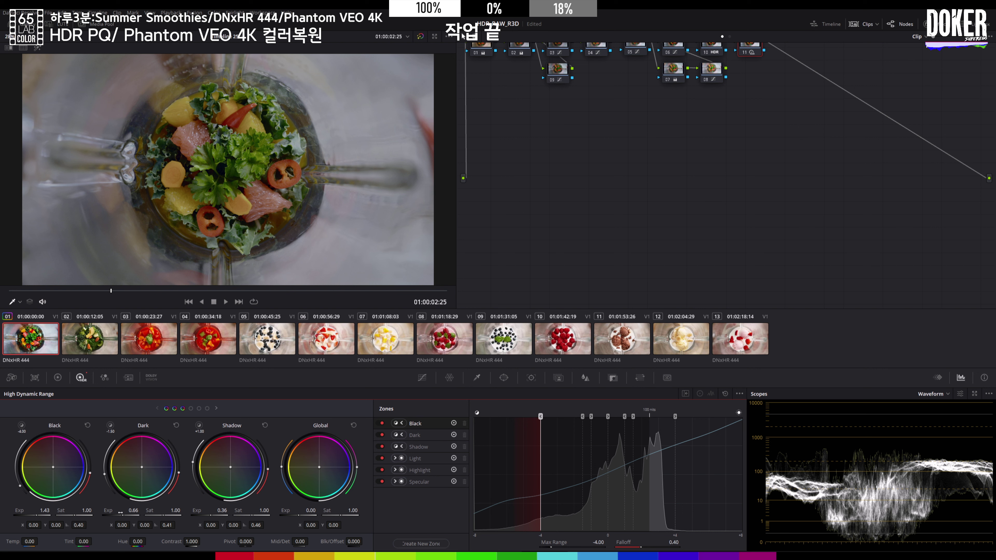
{"action": "left_click_drag", "start_coordinate": [120, 512], "coordinate": [126, 512]}
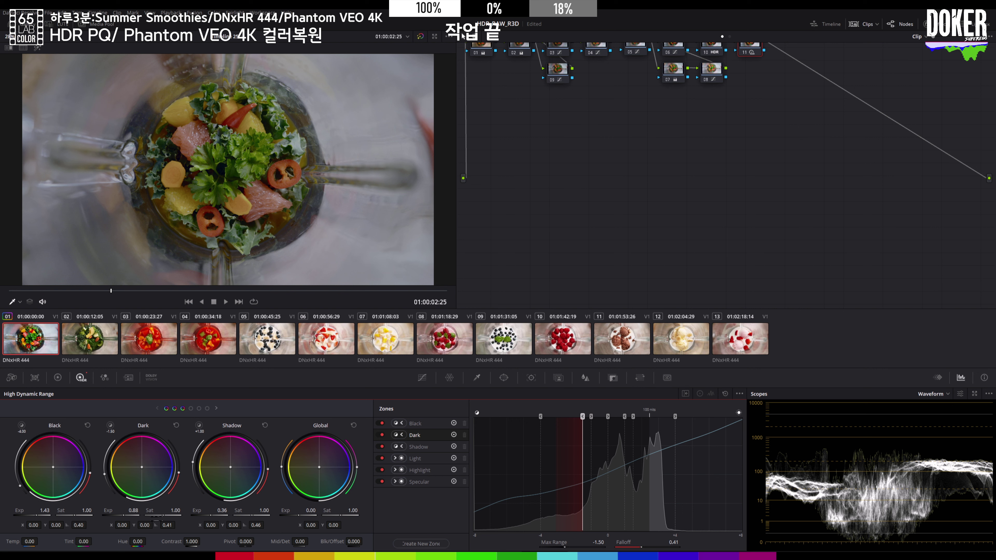
{"action": "left_click_drag", "start_coordinate": [222, 510], "coordinate": [220, 510]}
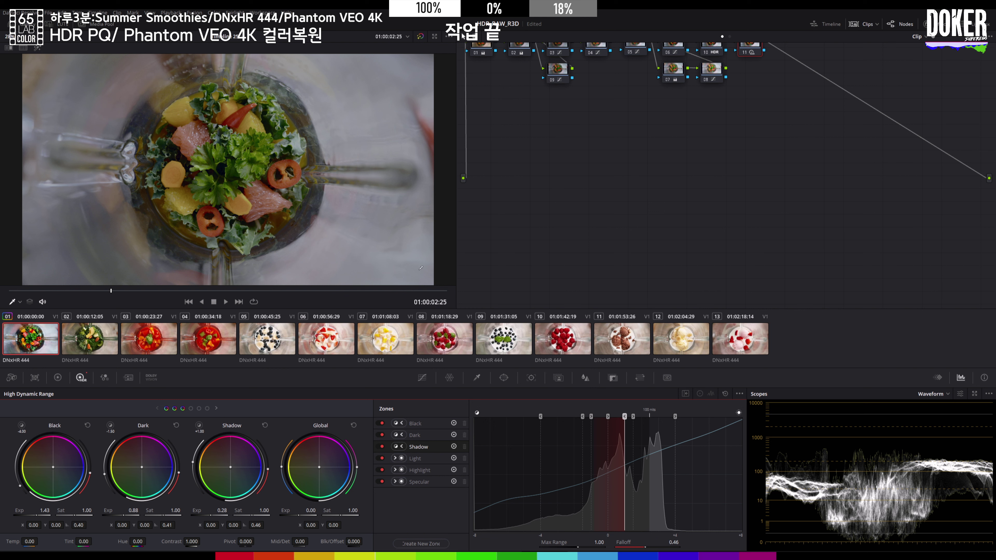
- Copy clip 01's grade to clips 02 through 13, replacing their existing grades
{"action": "left_click", "coordinate": [87, 342]}
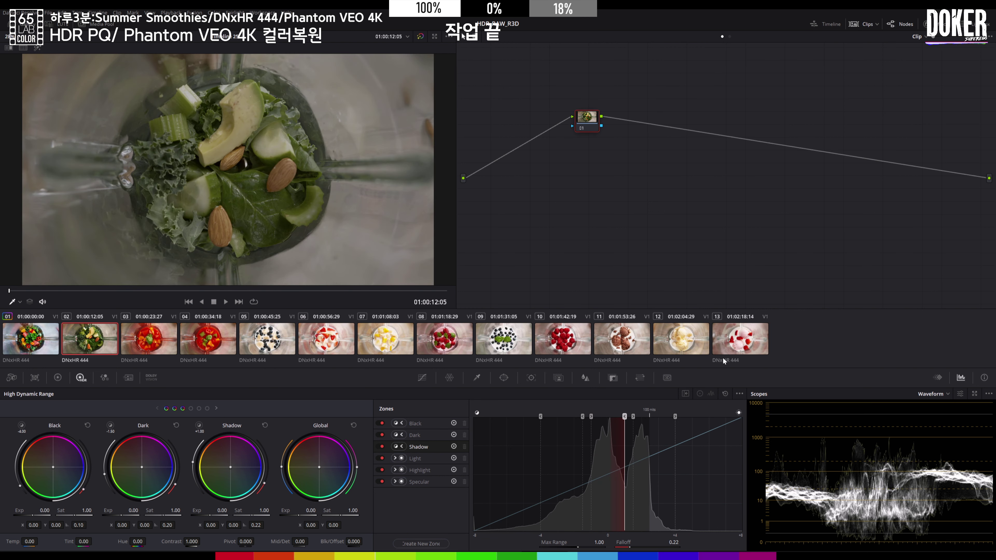
{"action": "left_click", "coordinate": [755, 338], "text": "shift"}
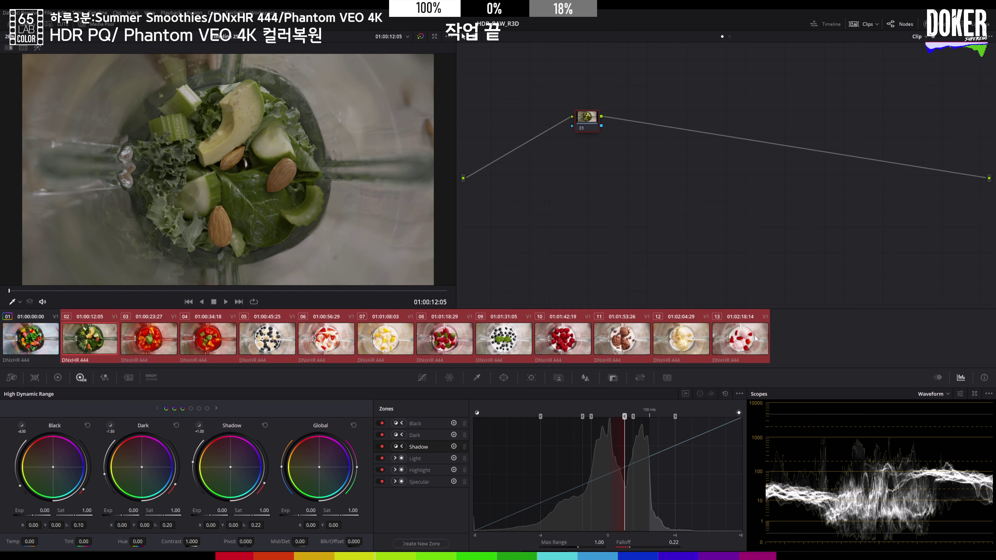
{"action": "middle_click", "coordinate": [33, 338]}
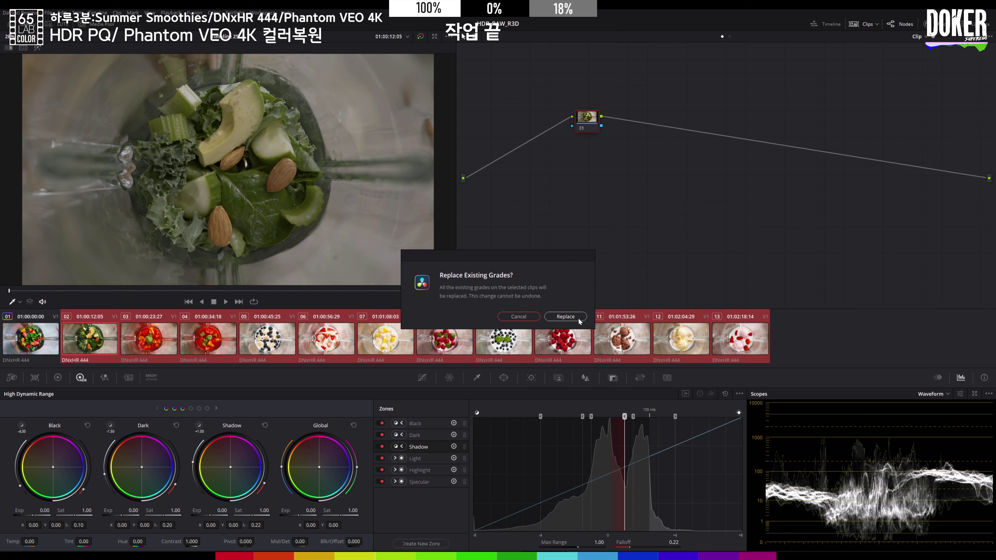
{"action": "left_click", "coordinate": [565, 316]}
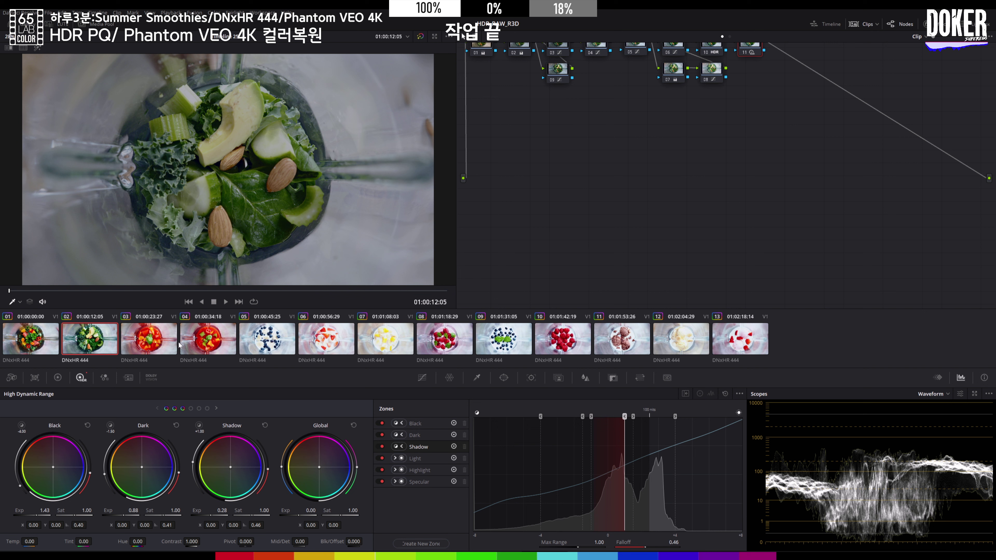
- Play back the graded clips from clip 01 and stop on clip 05 at 01:00:49:07
{"action": "left_click", "coordinate": [45, 340]}
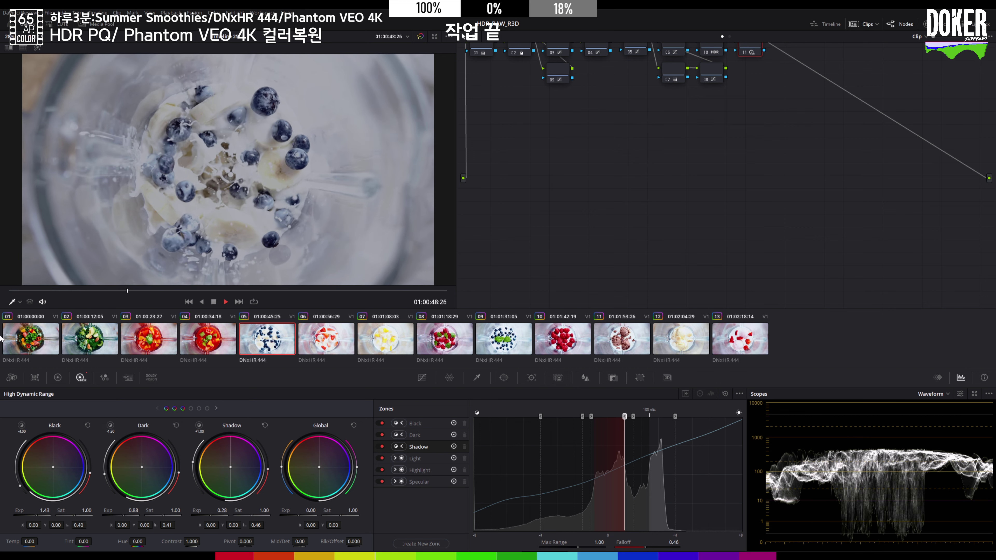
{"action": "left_click", "coordinate": [213, 302]}
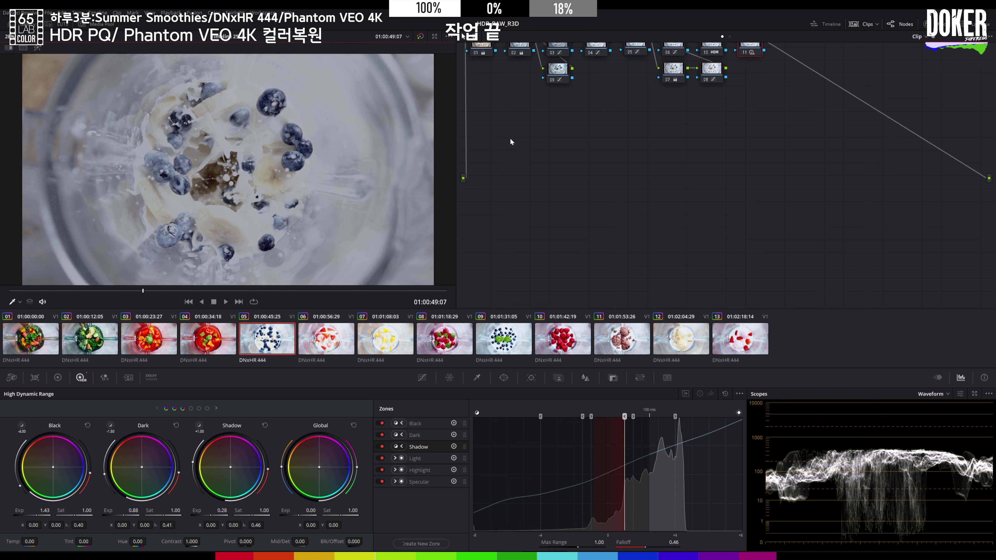
- Try a lower midtone point on node 04's custom curve for clip 05
{"action": "scroll", "coordinate": [584, 153], "scroll_direction": "up", "scroll_amount": 2}
{"action": "left_click", "coordinate": [595, 85]}
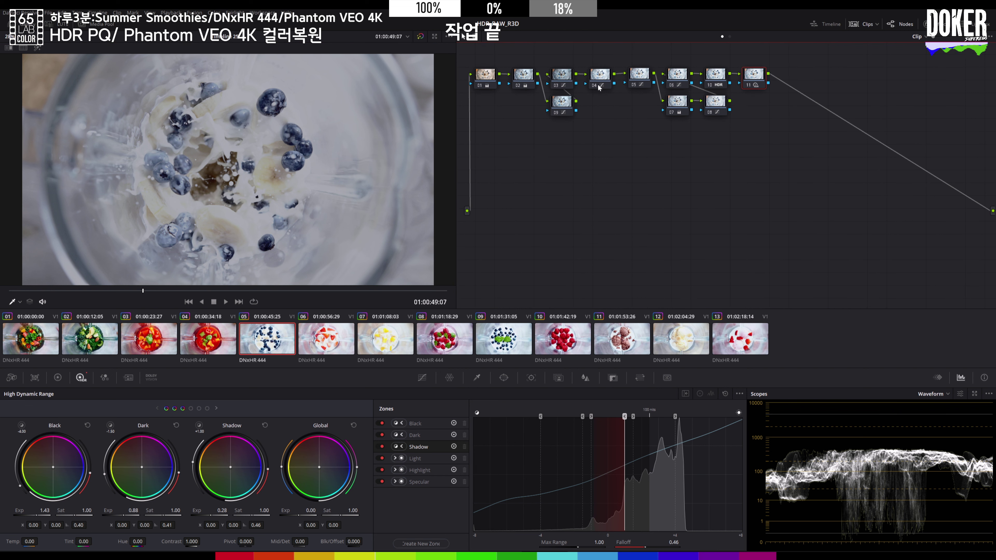
{"action": "left_click", "coordinate": [57, 377]}
{"action": "left_click_drag", "start_coordinate": [526, 438], "coordinate": [499, 464]}
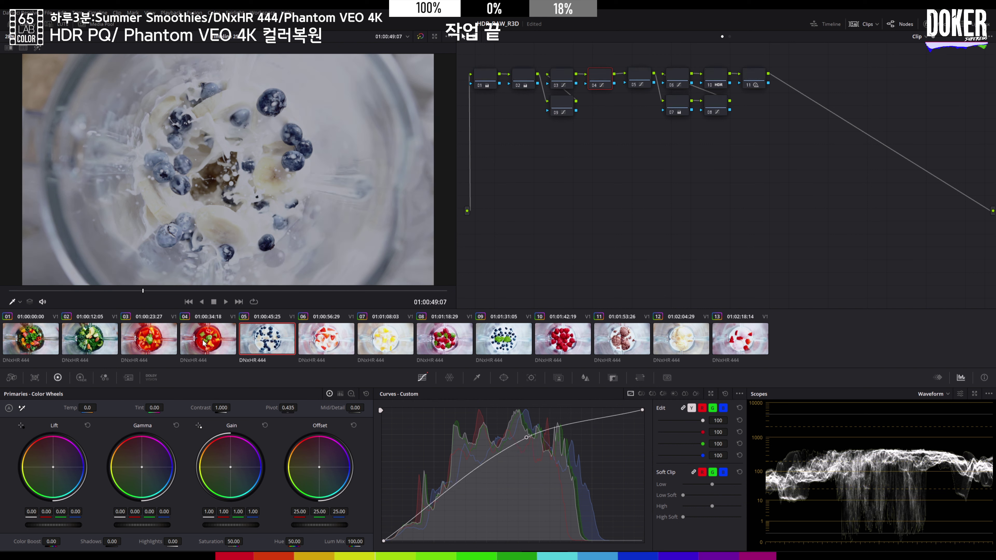
- Set node 01's saturation to 59.00 on clip 05 and check the result in playback and at 01:00:46:12
{"action": "left_click", "coordinate": [483, 76]}
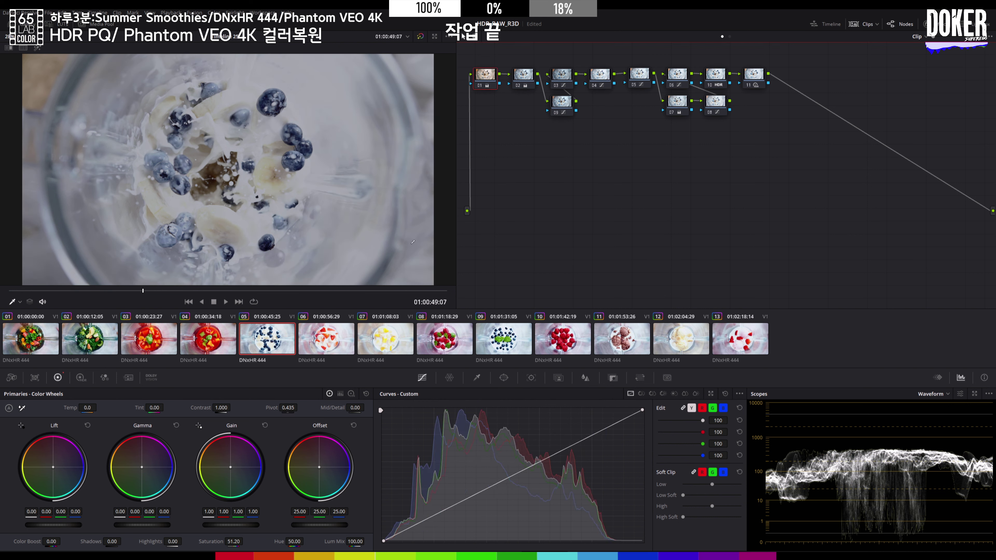
{"action": "left_click_drag", "start_coordinate": [232, 542], "coordinate": [246, 540]}
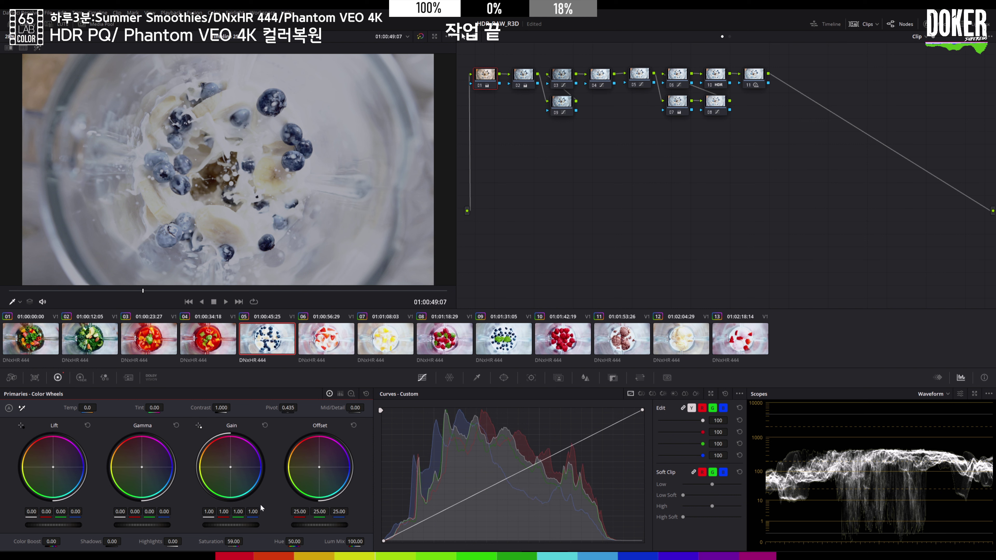
{"action": "key", "text": "space"}
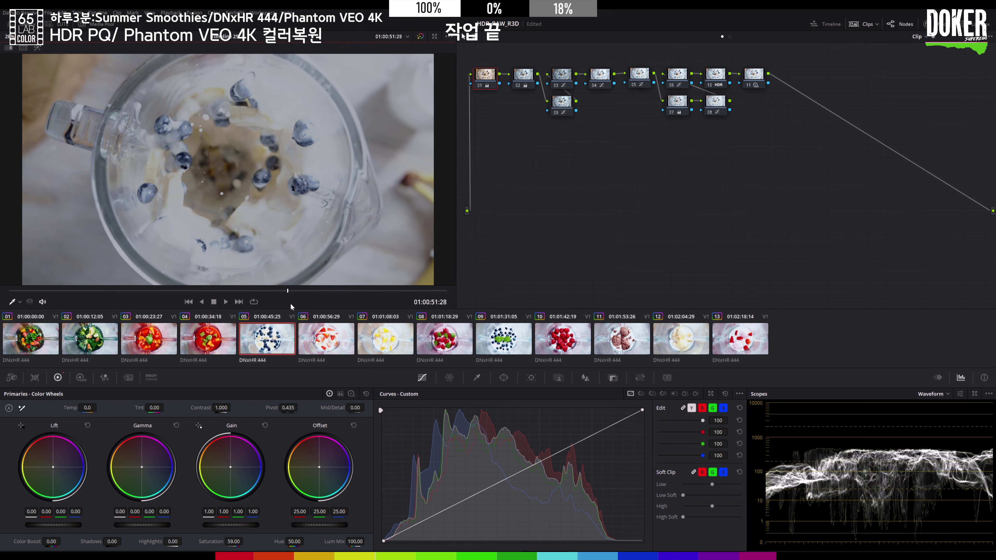
{"action": "left_click_drag", "start_coordinate": [181, 292], "coordinate": [32, 292]}
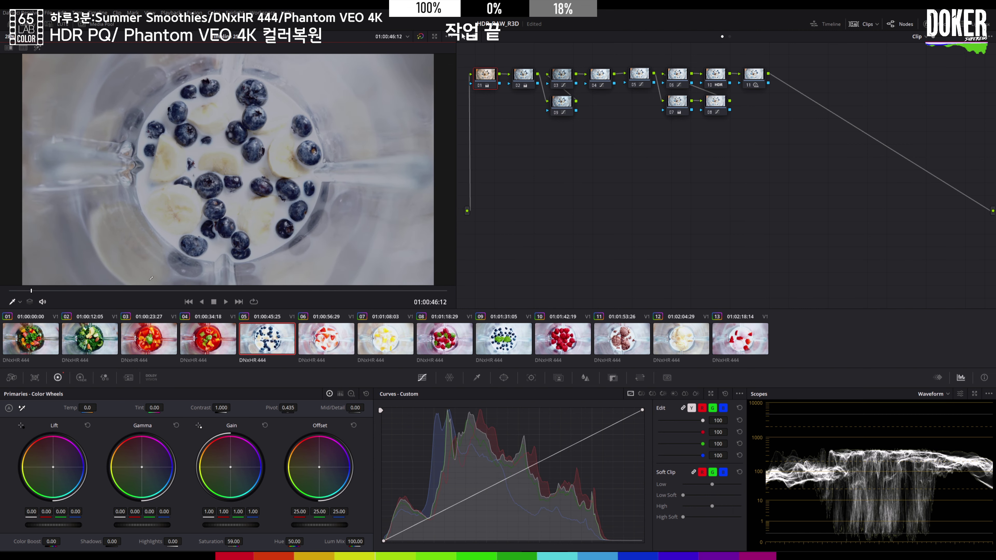
- Try moving the midtone point on node 04's custom curve lower and closer to the shadows for clip 05
{"action": "left_click", "coordinate": [562, 104]}
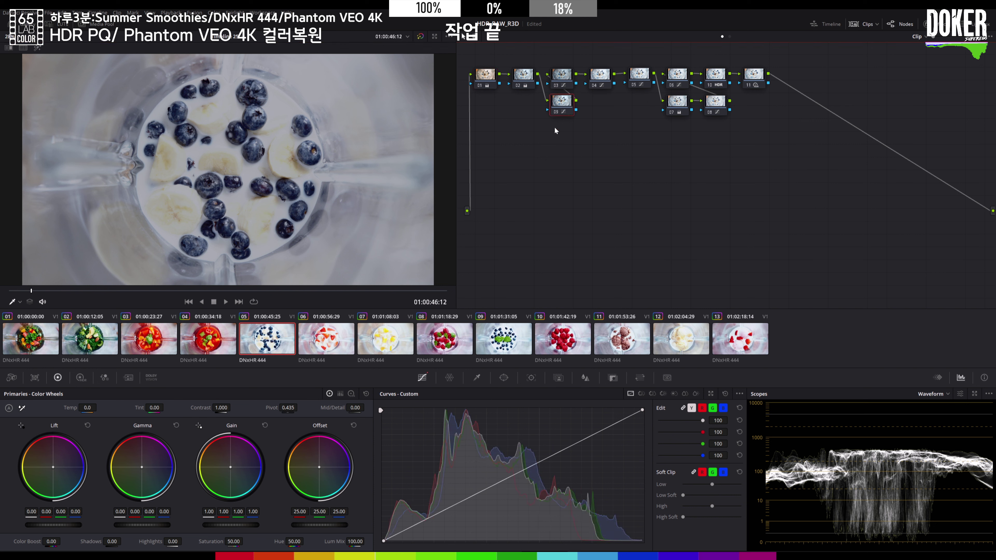
{"action": "left_click", "coordinate": [524, 75]}
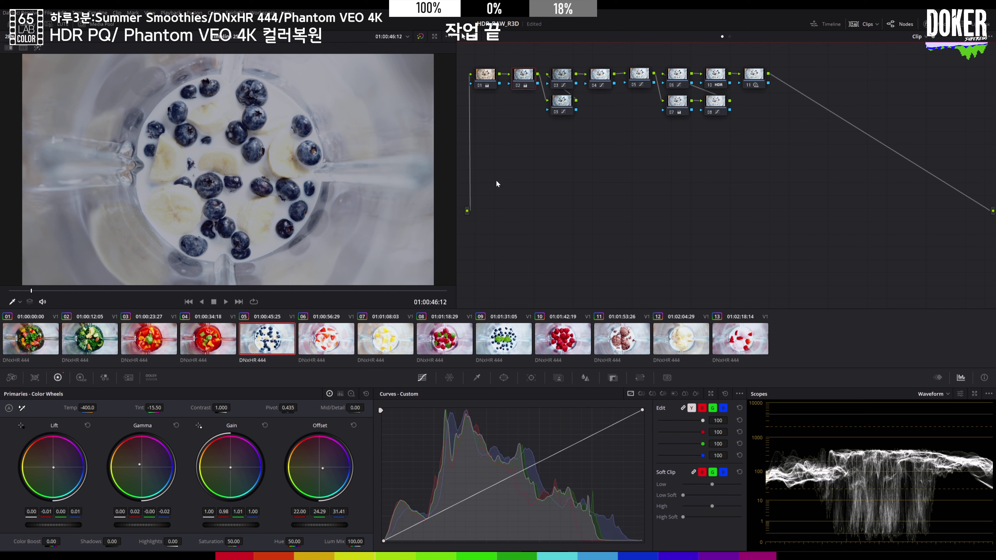
{"action": "left_click", "coordinate": [603, 77]}
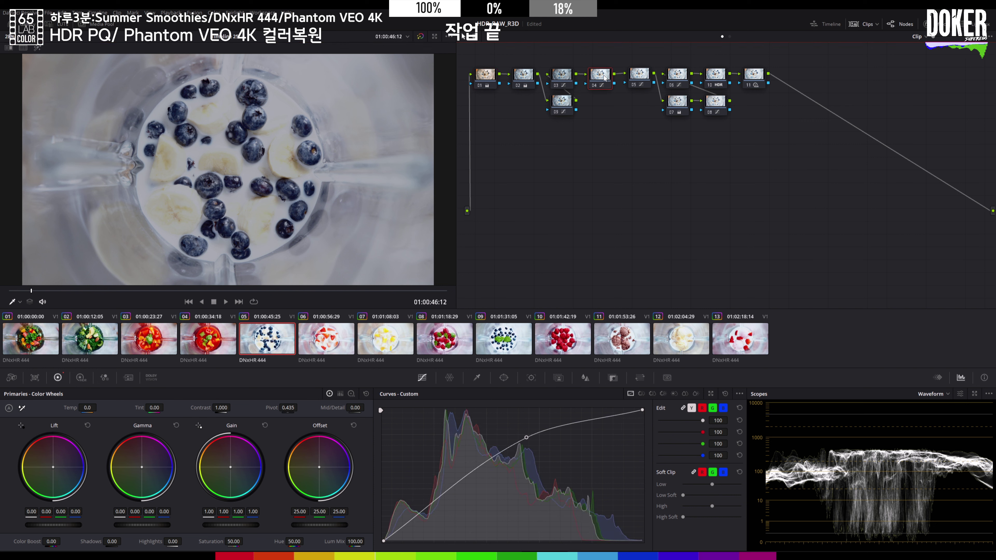
{"action": "left_click_drag", "start_coordinate": [526, 438], "coordinate": [505, 461]}
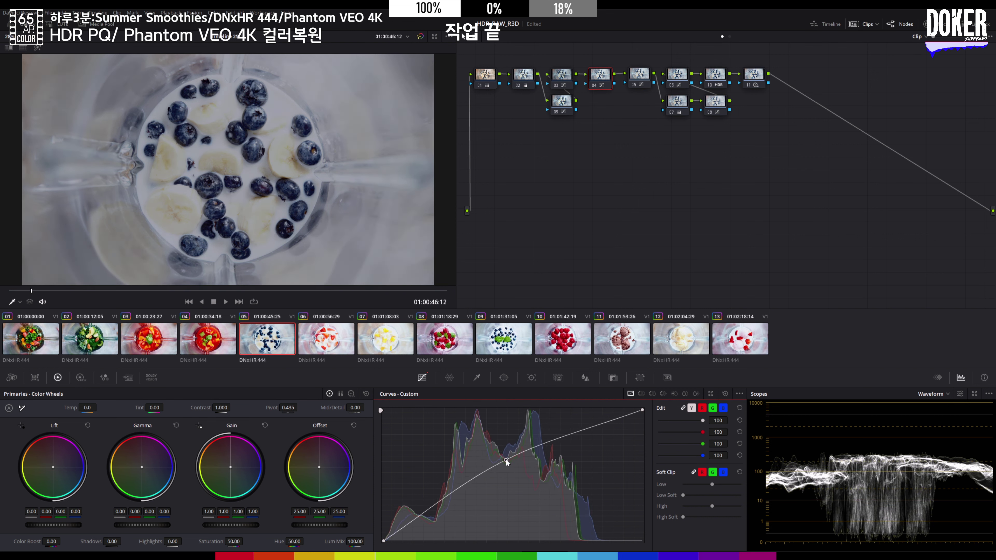
- Review the grade on clip 06 by scrubbing to 01:01:05:22, and check the first frame of clip 07
{"action": "left_click", "coordinate": [322, 344]}
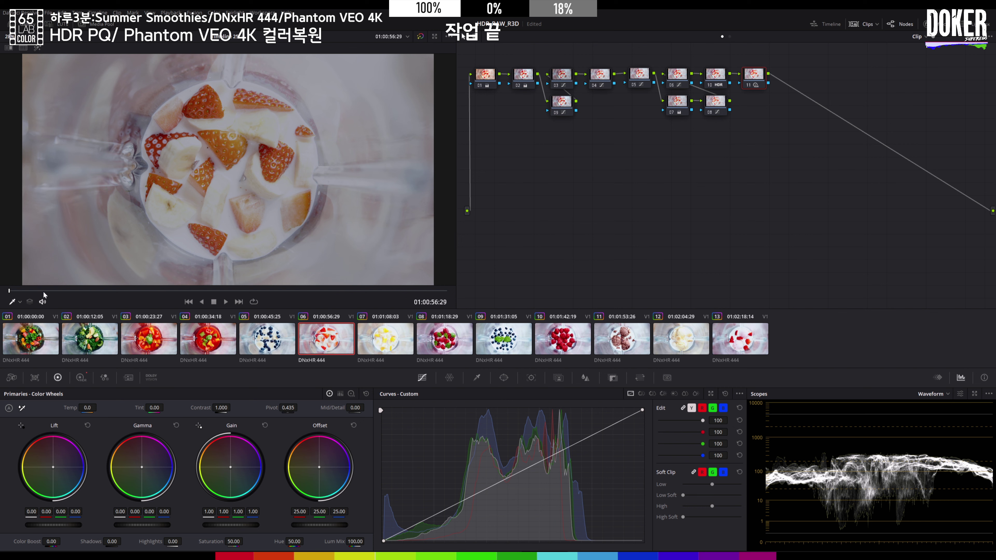
{"action": "left_click", "coordinate": [148, 290]}
{"action": "left_click_drag", "start_coordinate": [148, 291], "coordinate": [357, 329]}
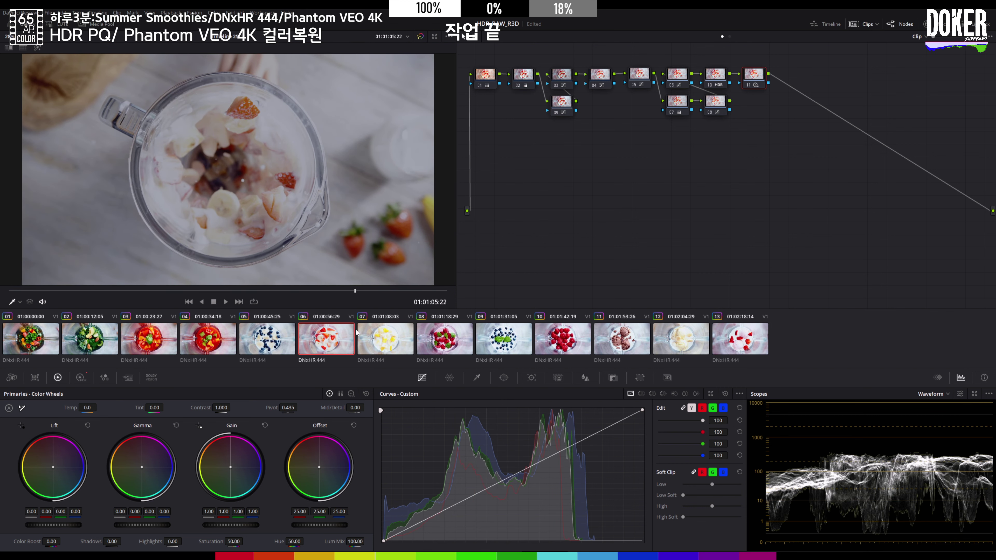
{"action": "left_click", "coordinate": [387, 338]}
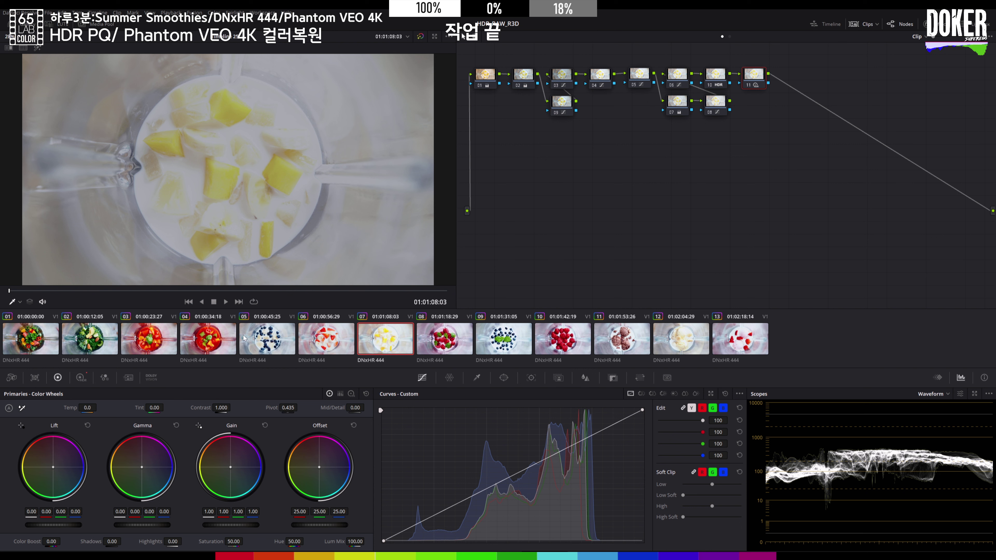
- Replace clip 05's grade with clip 04's and add a parallel node fed by node 02 with gamma -0.04 and gain 1.01
{"action": "left_click", "coordinate": [258, 340]}
{"action": "middle_click", "coordinate": [208, 347]}
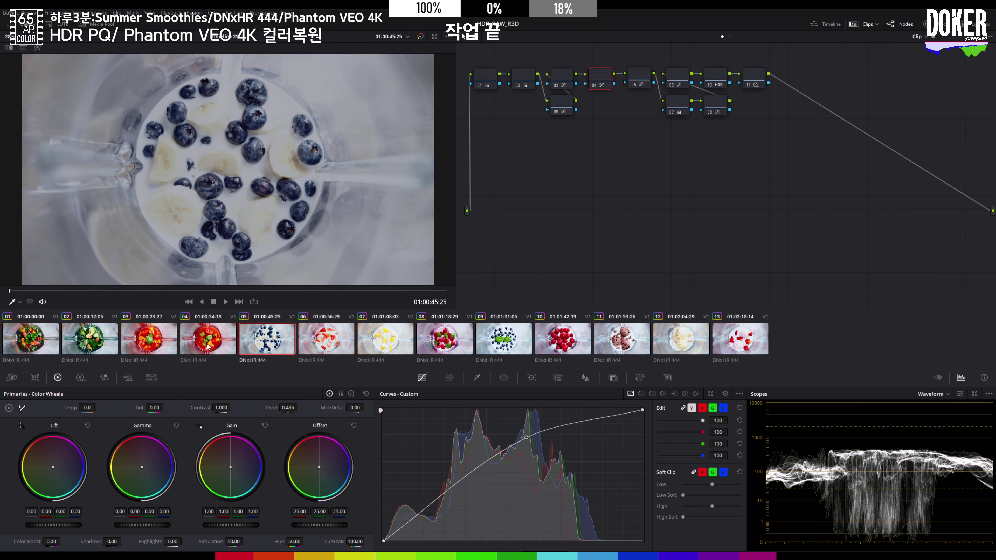
{"action": "left_click", "coordinate": [487, 75]}
{"action": "left_click", "coordinate": [523, 76]}
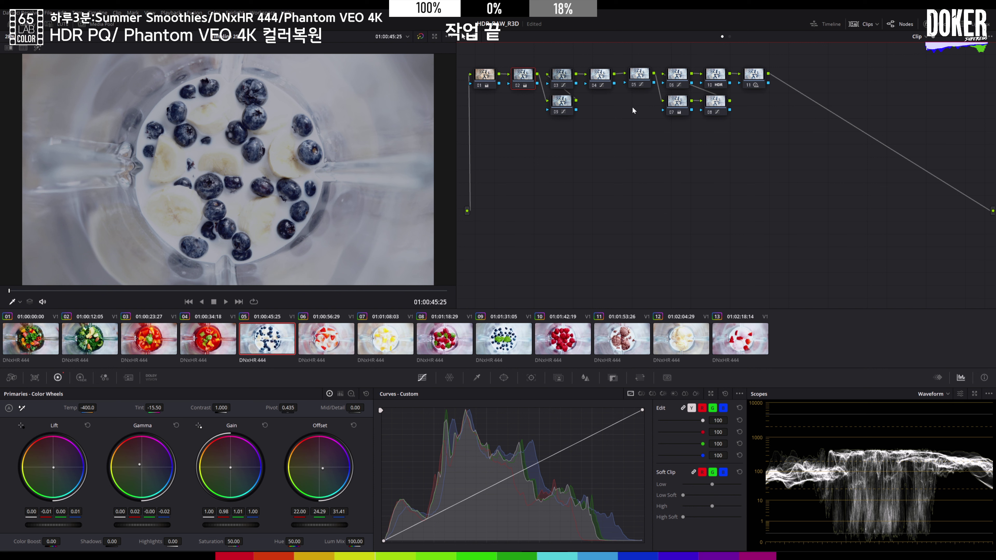
{"action": "key", "text": "alt+p"}
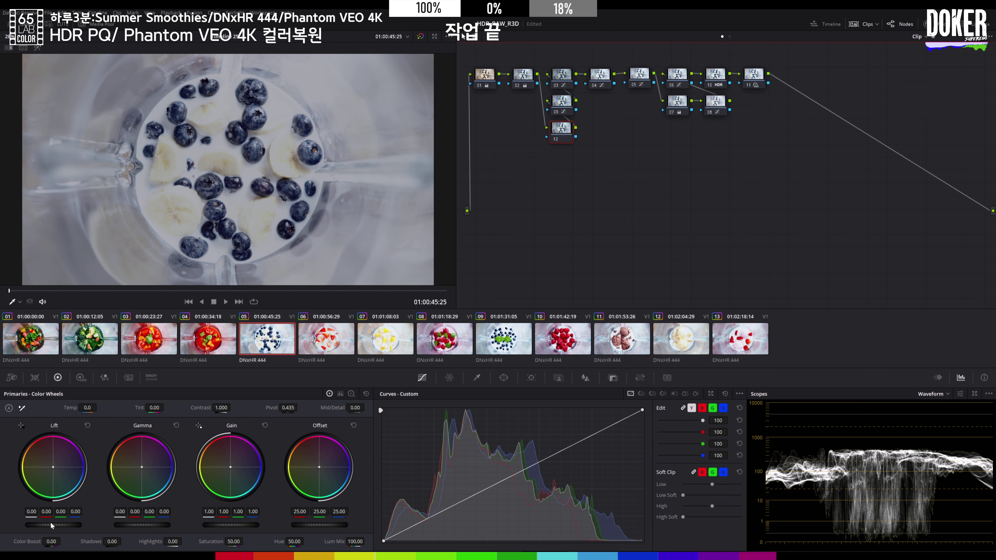
{"action": "left_click_drag", "start_coordinate": [149, 527], "coordinate": [135, 528]}
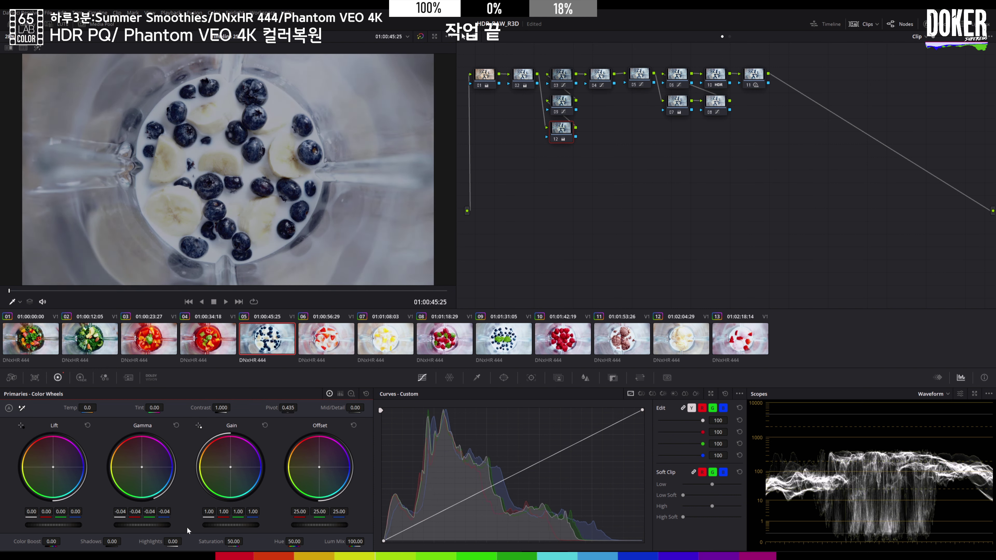
{"action": "left_click_drag", "start_coordinate": [230, 524], "coordinate": [232, 524]}
- Copy clip 05's grade to clip 06 and set node 12's lift to -0.02, gamma to -0.02 and gain to 0.99
{"action": "left_click", "coordinate": [331, 344]}
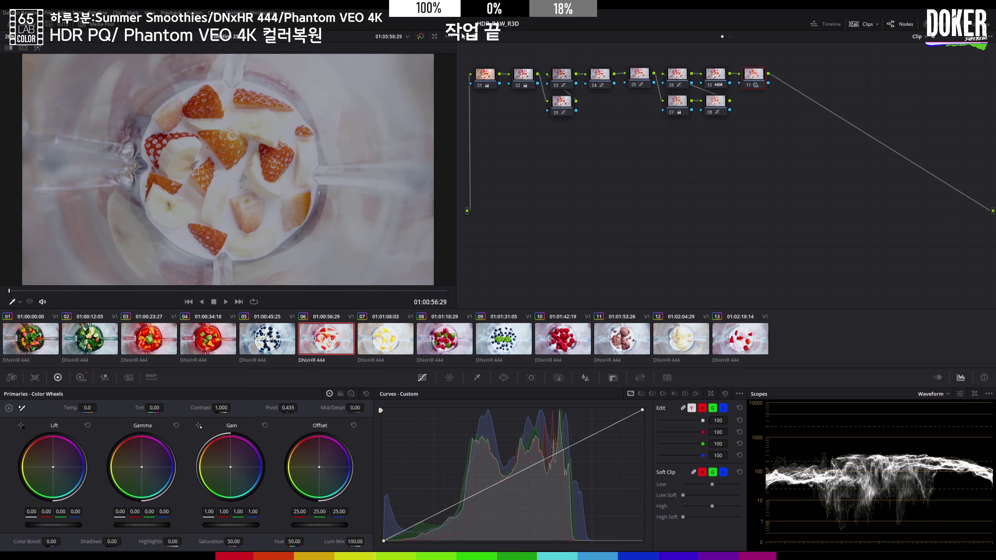
{"action": "middle_click", "coordinate": [267, 338]}
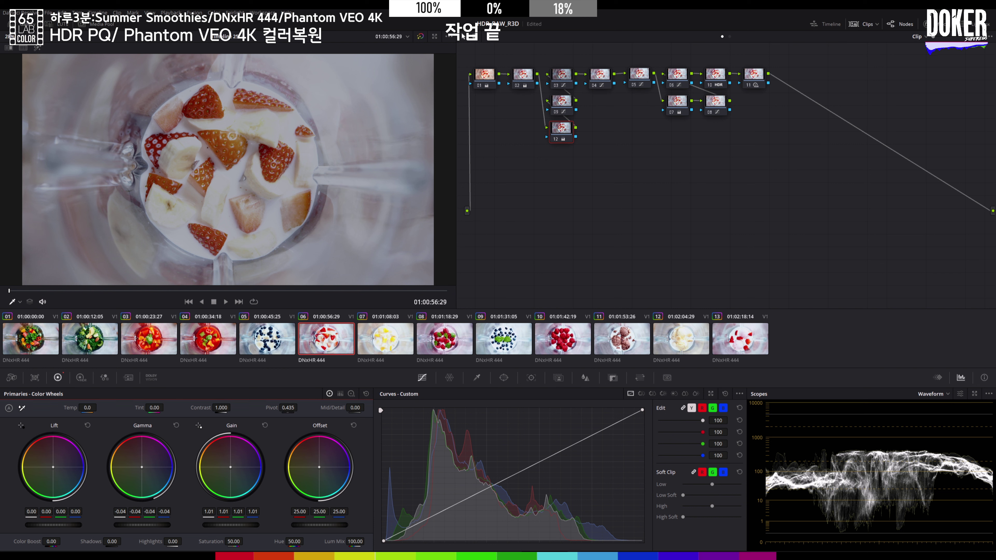
{"action": "left_click_drag", "start_coordinate": [44, 526], "coordinate": [40, 526]}
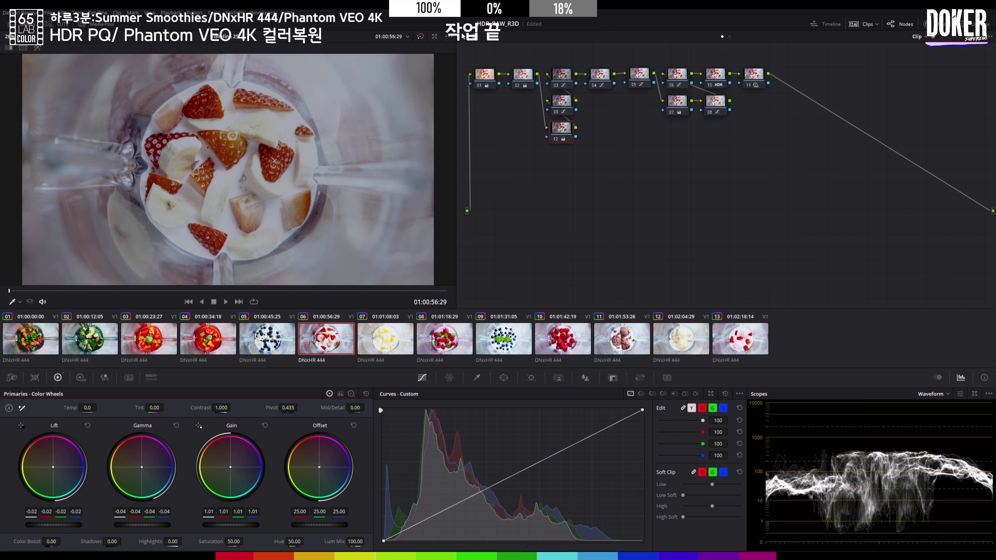
{"action": "left_click_drag", "start_coordinate": [234, 525], "coordinate": [220, 526]}
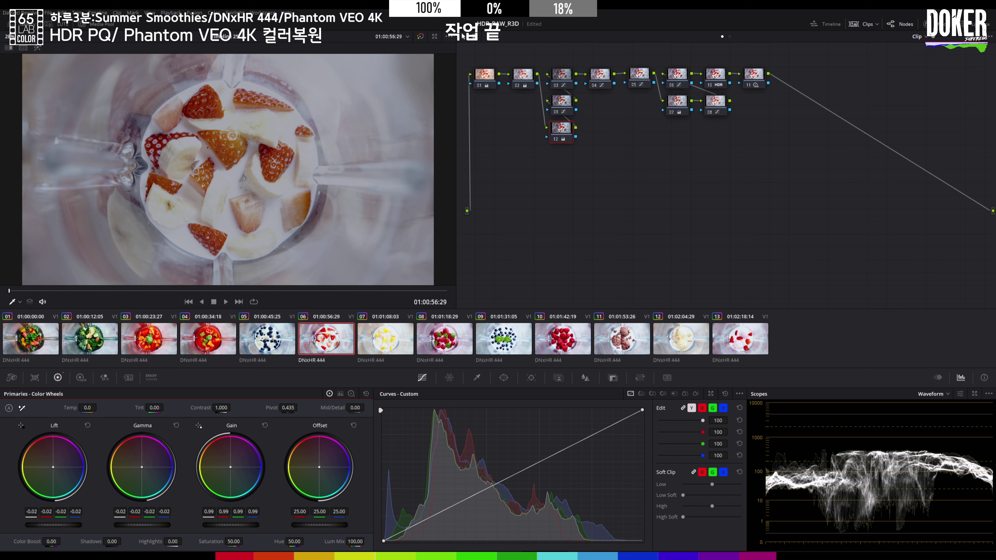
- Copy clip 06's adjusted grade back to clip 05 and onto clips 07 and 08
{"action": "left_click", "coordinate": [274, 338]}
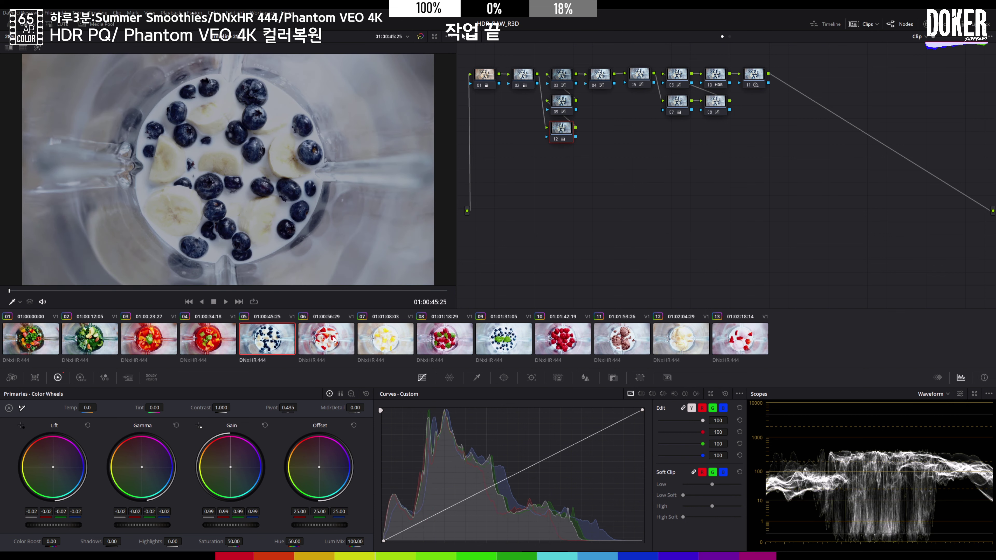
{"action": "left_click", "coordinate": [364, 340]}
{"action": "middle_click", "coordinate": [329, 340]}
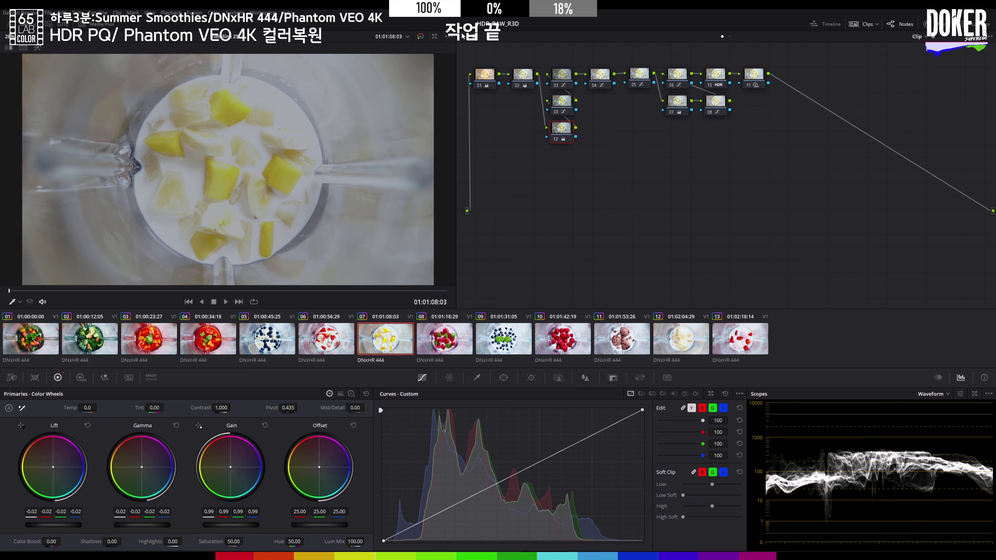
{"action": "left_click", "coordinate": [447, 341]}
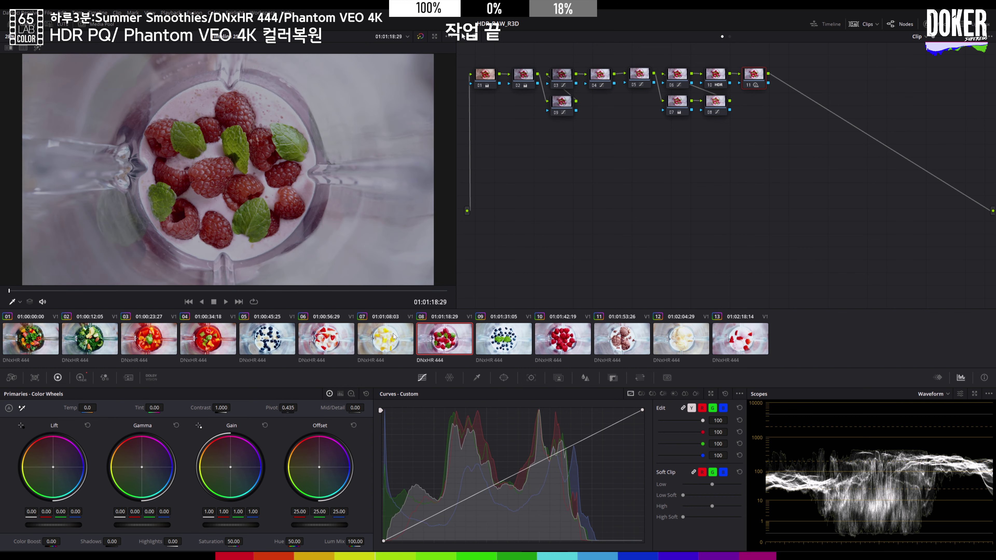
{"action": "middle_click", "coordinate": [393, 337]}
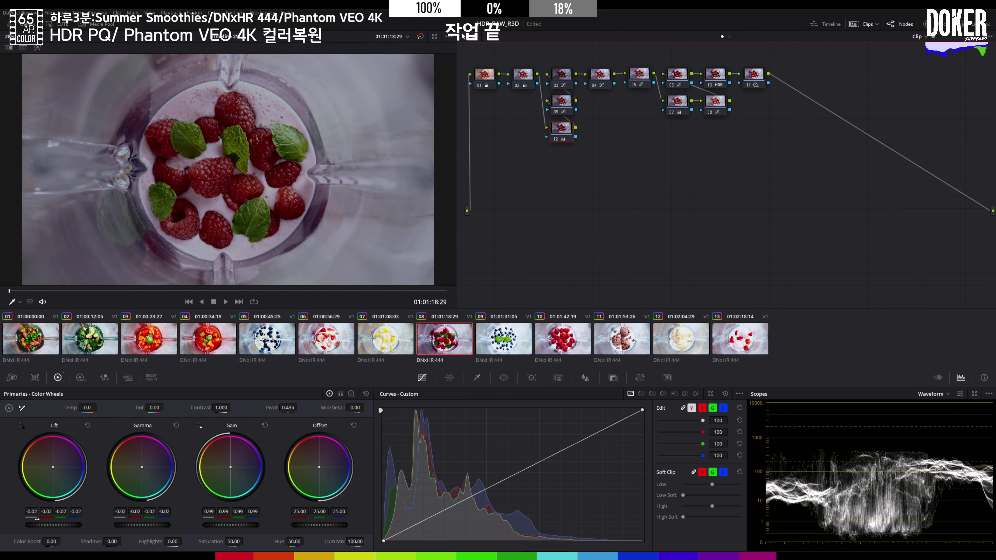
- On clip 08, reset node 12's lift and gamma with gain at 1.04, and slightly lower node 04's midtone curve point
{"action": "left_click_drag", "start_coordinate": [39, 527], "coordinate": [55, 525]}
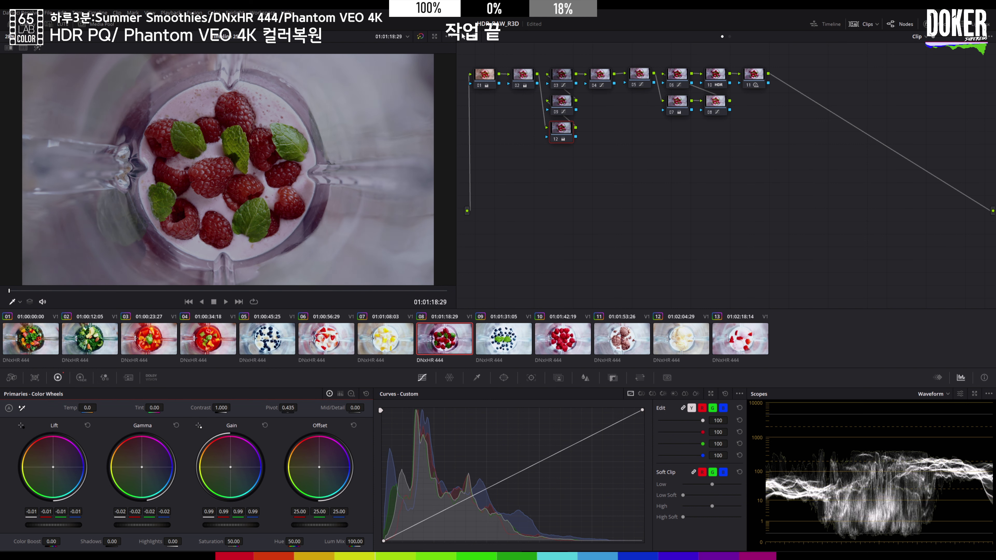
{"action": "left_click", "coordinate": [87, 425]}
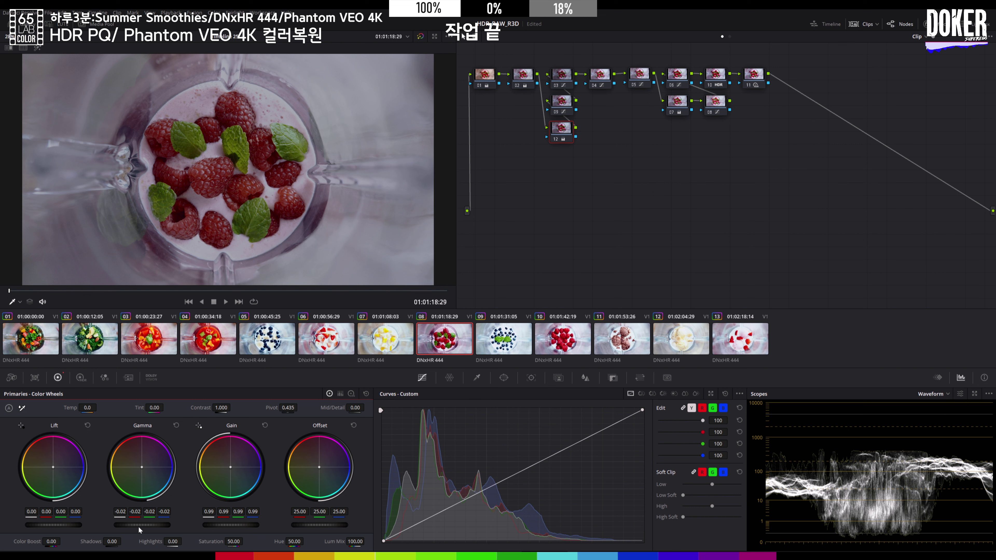
{"action": "left_click", "coordinate": [176, 425]}
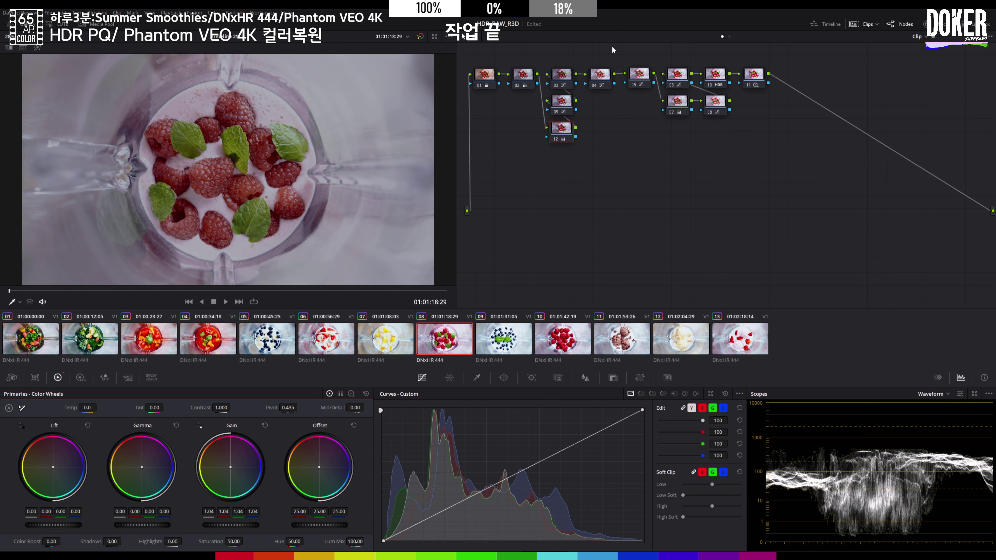
{"action": "left_click", "coordinate": [600, 74]}
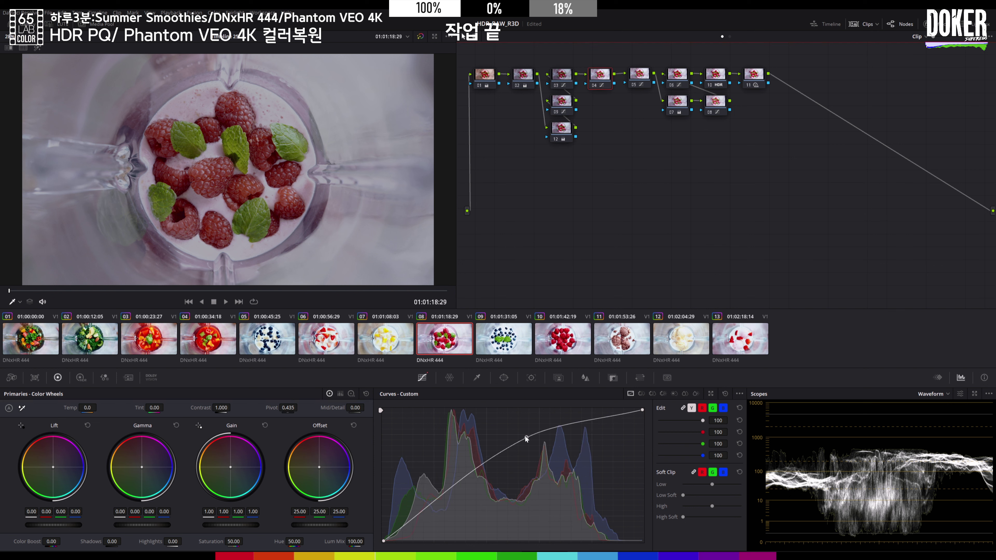
{"action": "left_click_drag", "start_coordinate": [526, 437], "coordinate": [510, 446]}
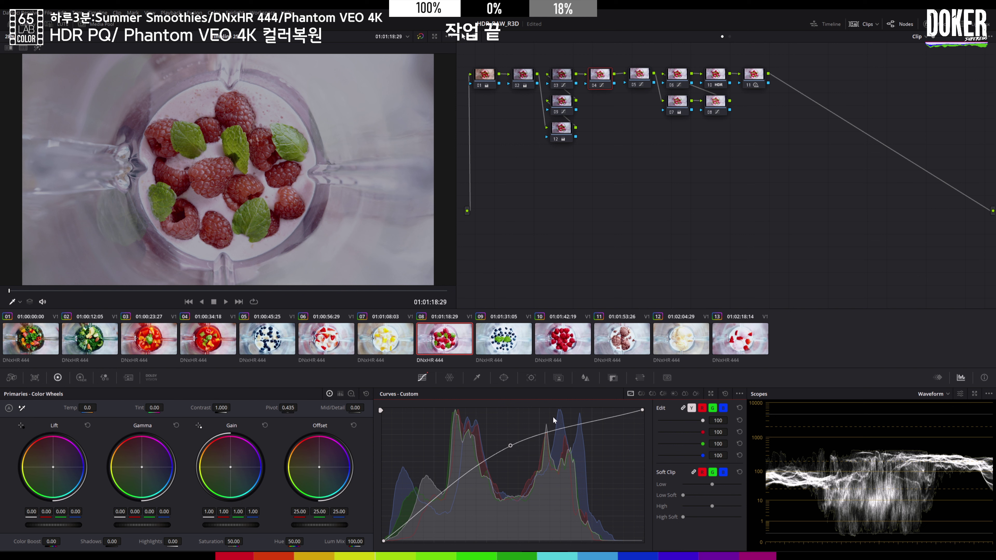
- Try clip 08's grade on clip 09, and replace it with clip 07's grade
{"action": "left_click", "coordinate": [494, 342]}
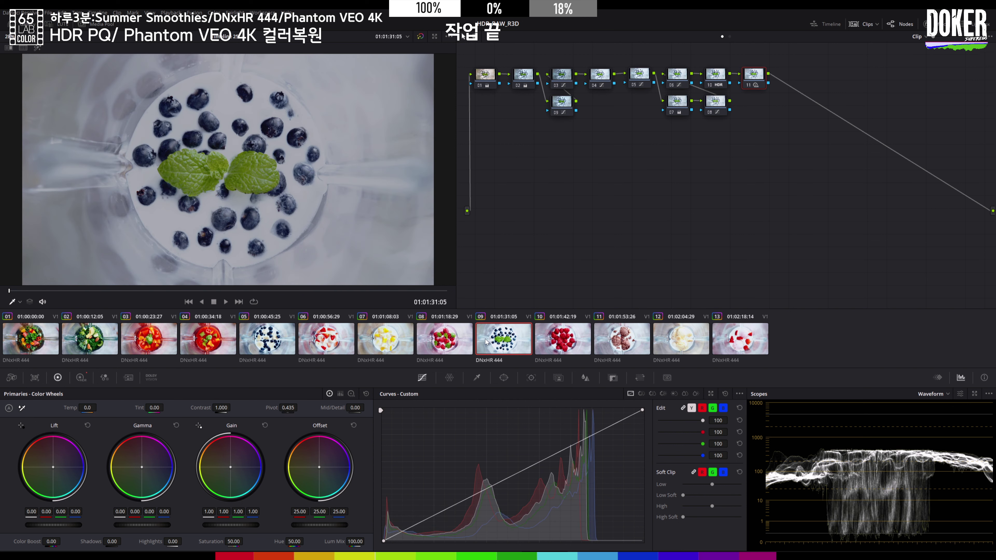
{"action": "middle_click", "coordinate": [454, 344]}
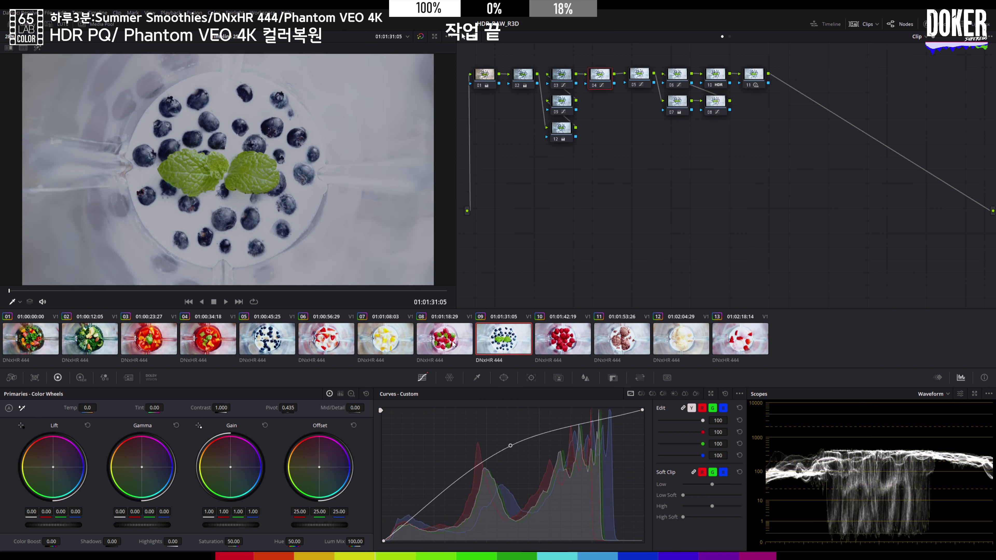
{"action": "middle_click", "coordinate": [398, 340]}
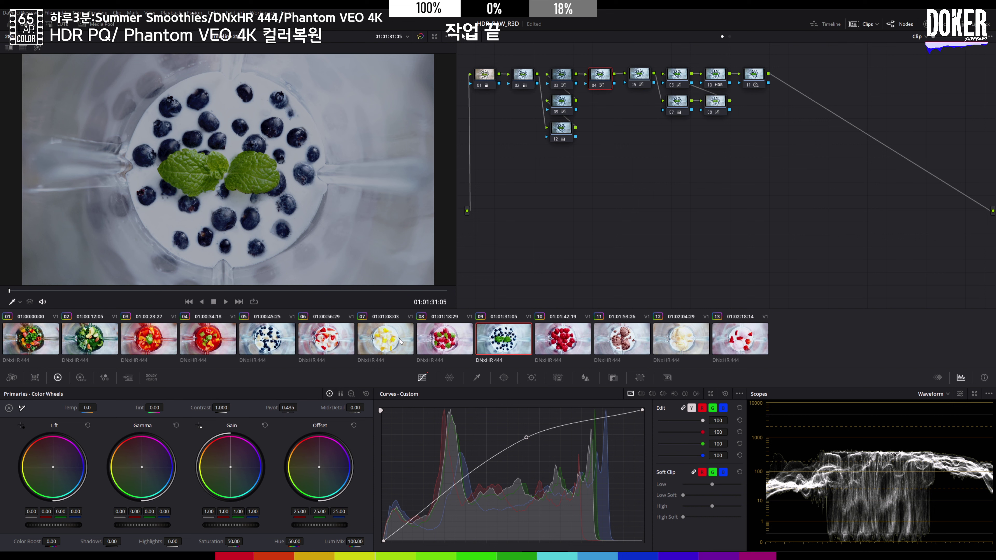
- Copy clip 09's grade to clip 10 and compare the image with and without it, keeping the copied grade
{"action": "left_click", "coordinate": [571, 344]}
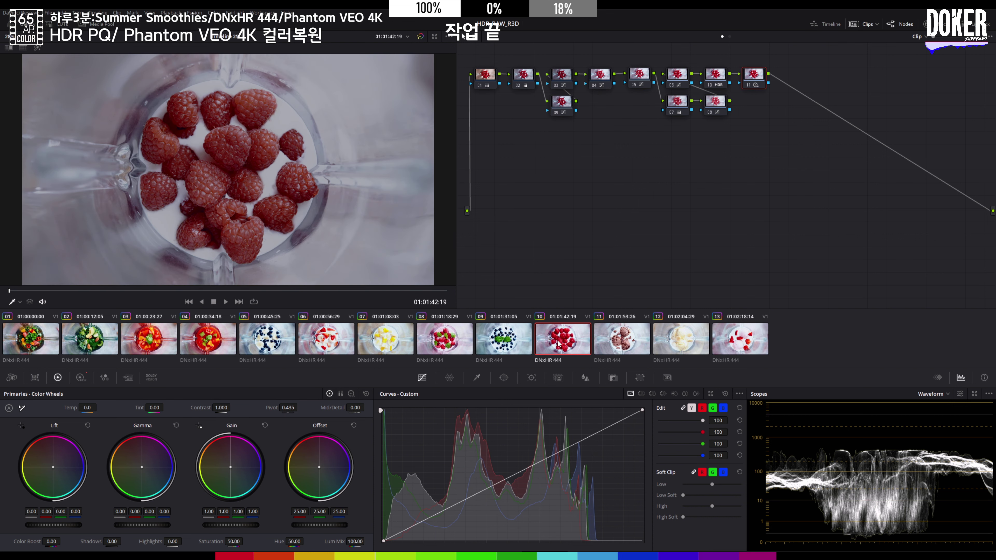
{"action": "middle_click", "coordinate": [521, 342]}
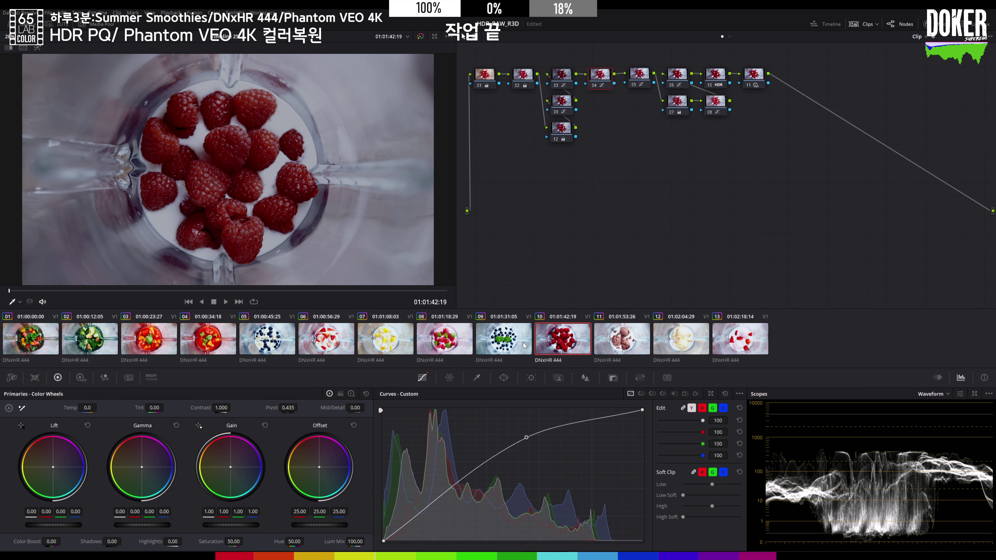
{"action": "key", "text": "ctrl+z"}
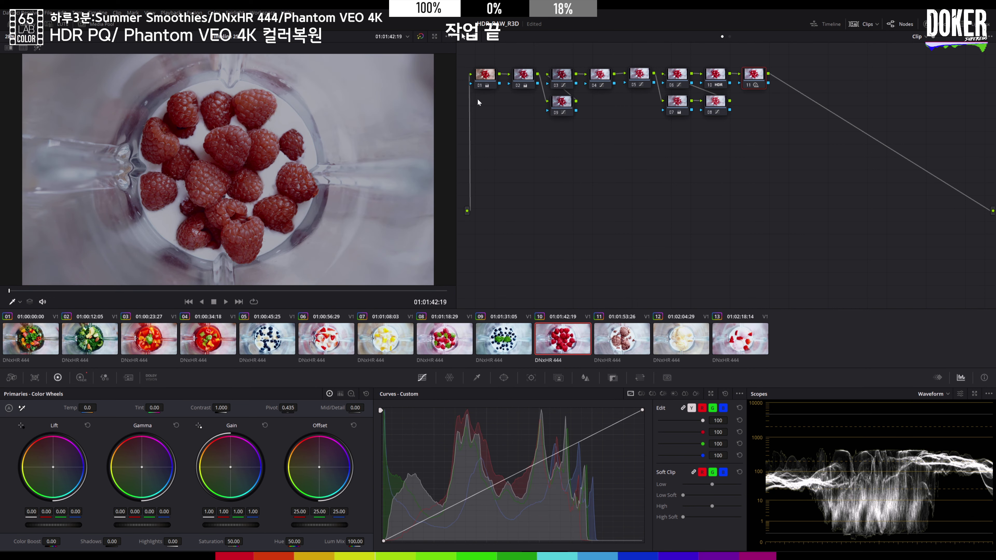
{"action": "key", "text": "ctrl+shift+z"}
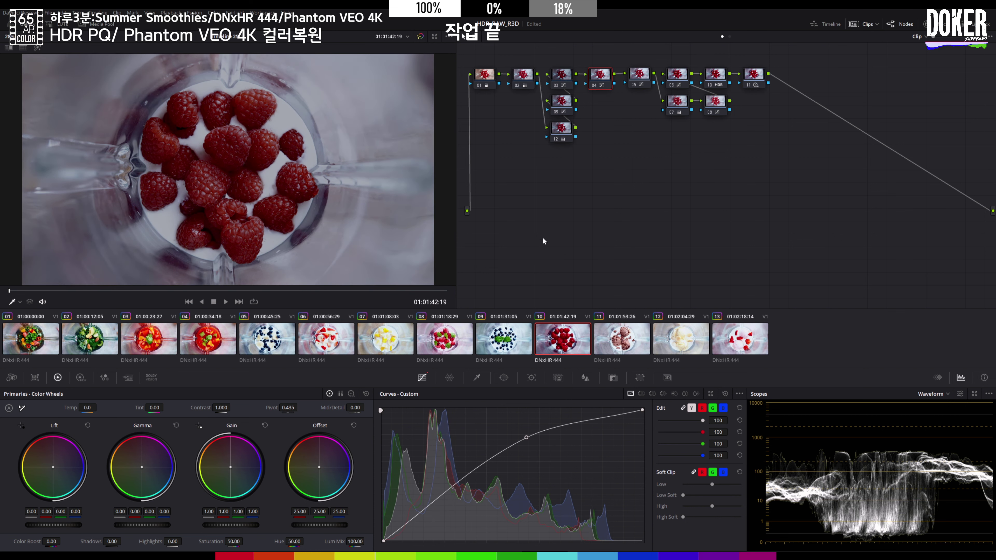
- On clip 10's node 12, reset the lift, bring gamma to 0.00 and lower gain to 0.97
{"action": "left_click", "coordinate": [554, 141]}
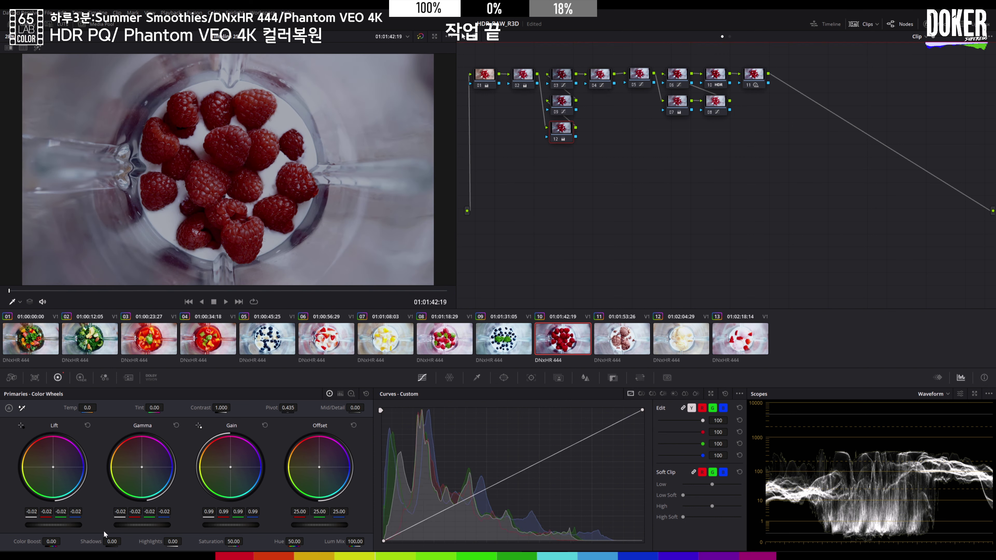
{"action": "left_click", "coordinate": [87, 425]}
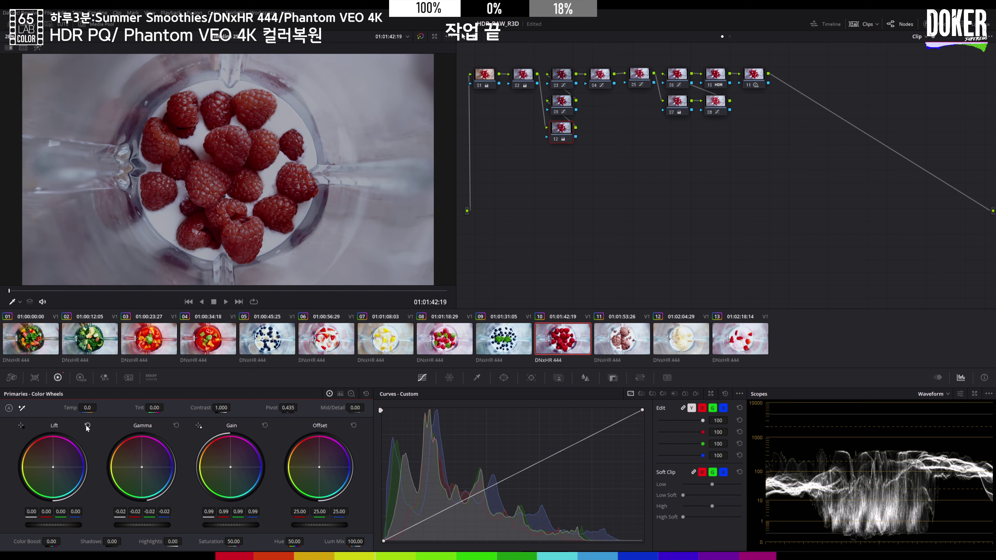
{"action": "left_click_drag", "start_coordinate": [131, 523], "coordinate": [141, 524]}
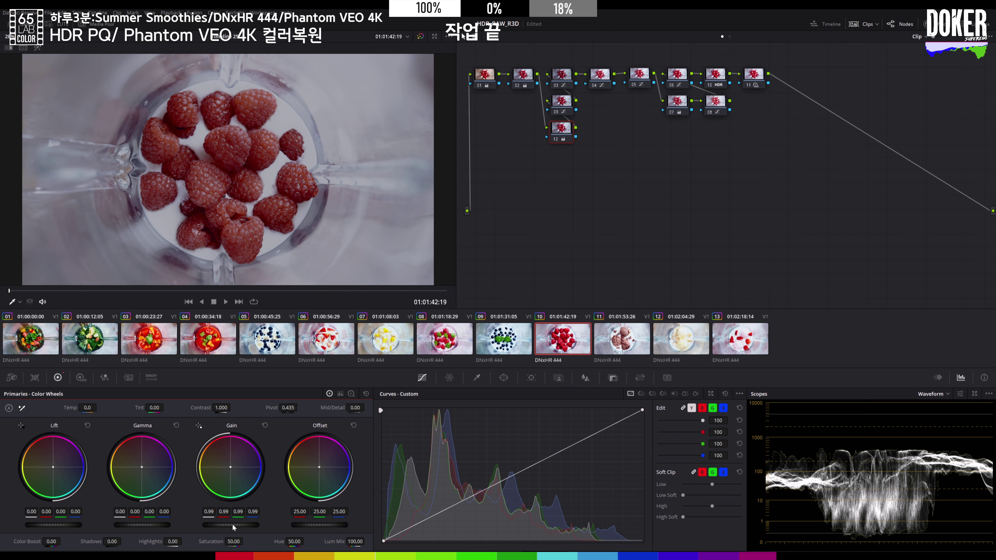
{"action": "left_click_drag", "start_coordinate": [232, 524], "coordinate": [224, 524]}
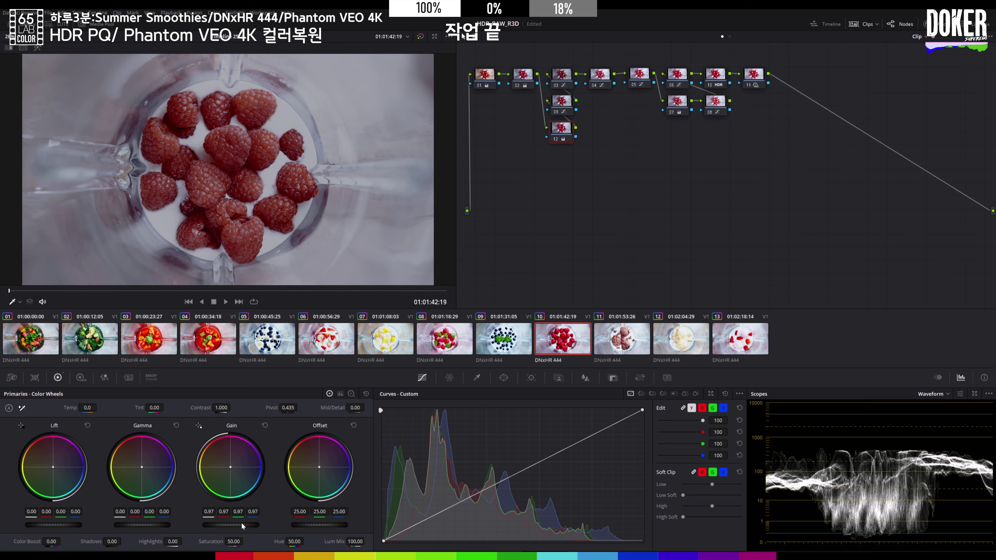
- On clip 11's node 12, try lift and gamma at -0.01 and gain at 0.99
{"action": "left_click", "coordinate": [620, 343]}
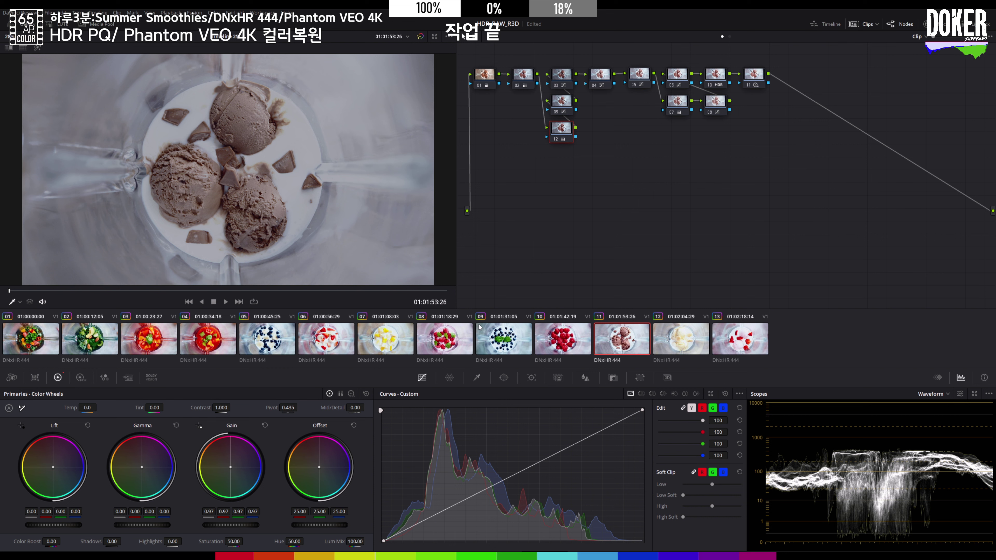
{"action": "left_click_drag", "start_coordinate": [44, 525], "coordinate": [38, 526]}
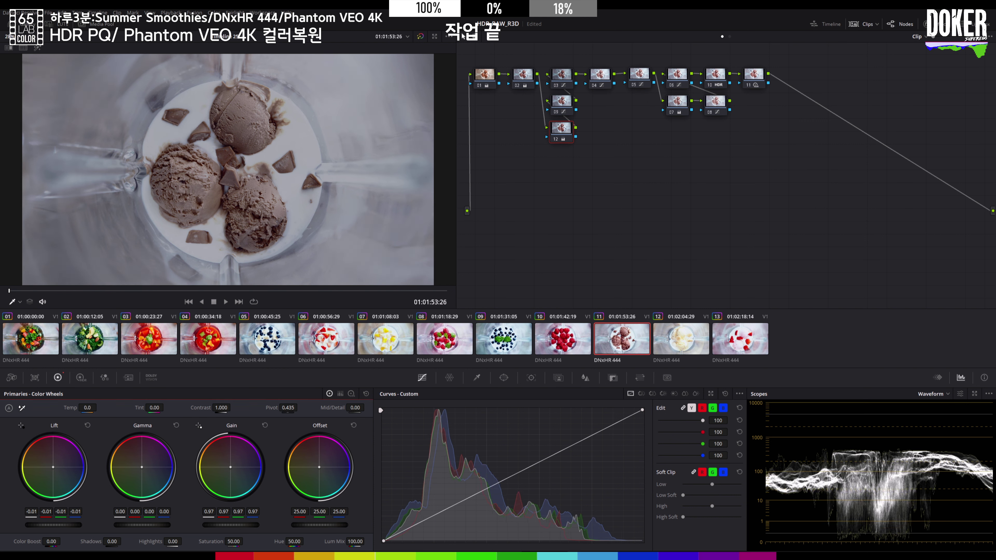
{"action": "left_click_drag", "start_coordinate": [137, 526], "coordinate": [137, 525]}
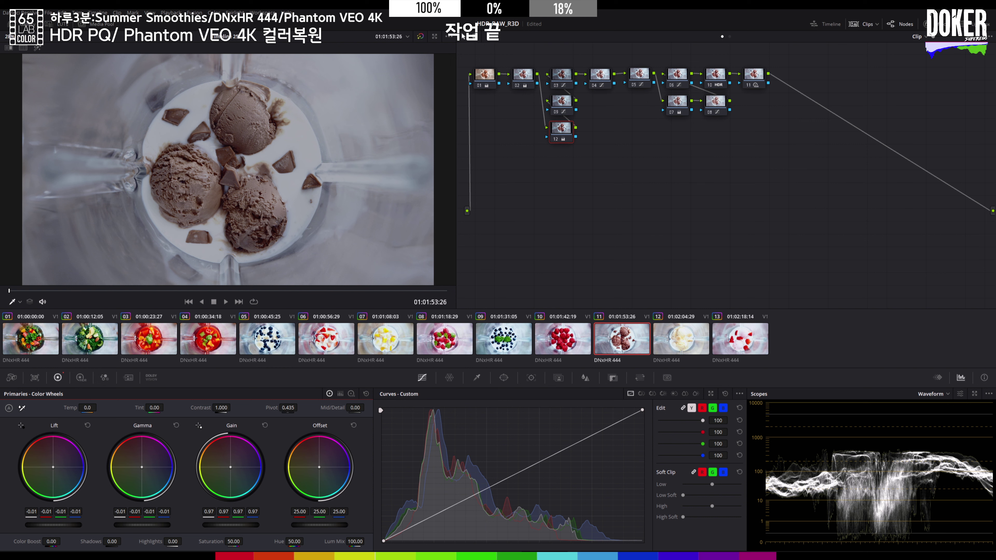
{"action": "left_click_drag", "start_coordinate": [231, 525], "coordinate": [235, 524]}
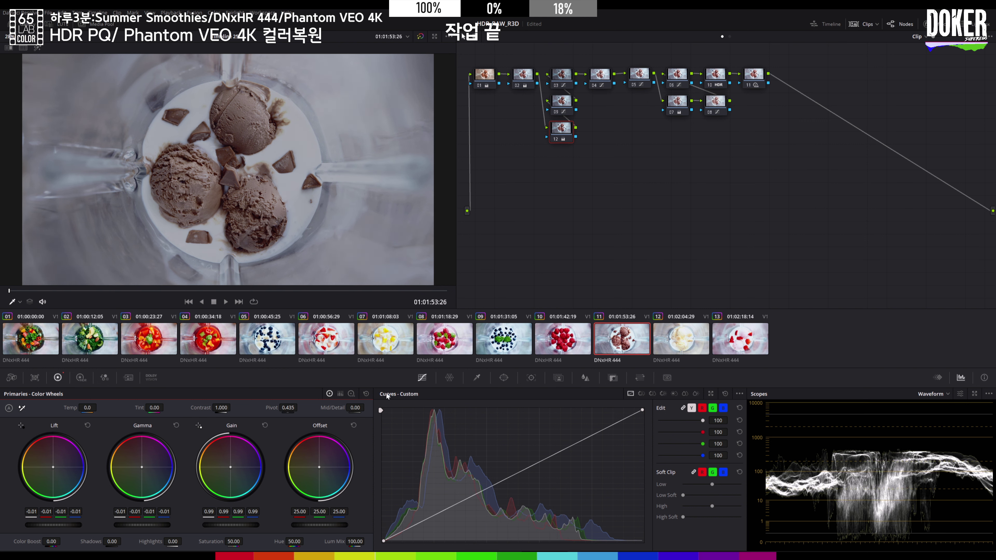
- Try clip 11's grade on clip 10 and undo the copy
{"action": "left_click", "coordinate": [577, 342]}
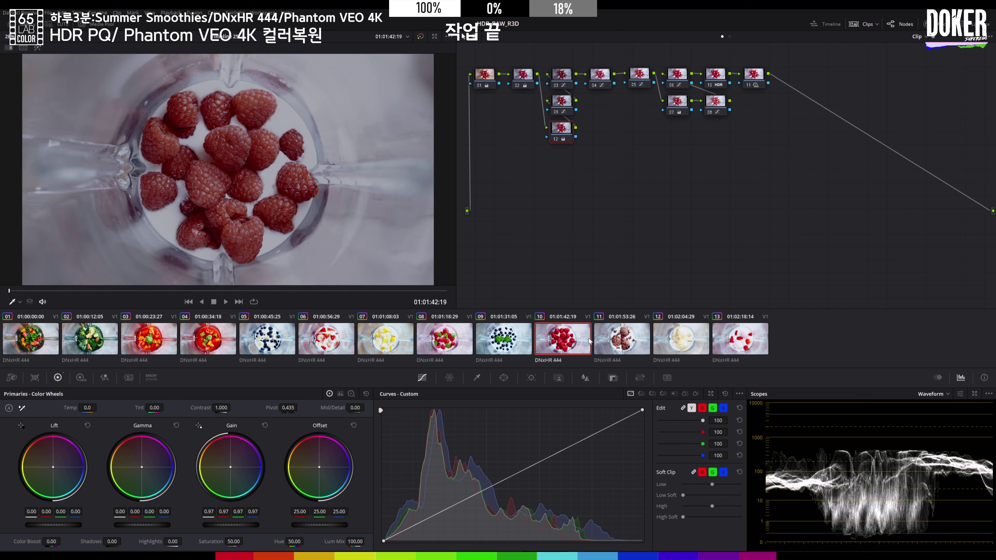
{"action": "middle_click", "coordinate": [630, 338]}
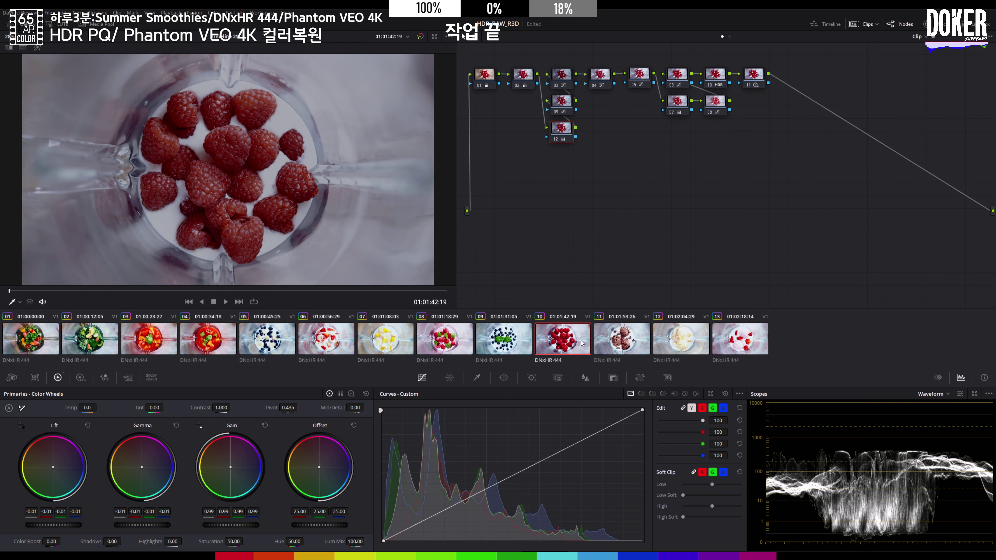
{"action": "key", "text": "ctrl+z"}
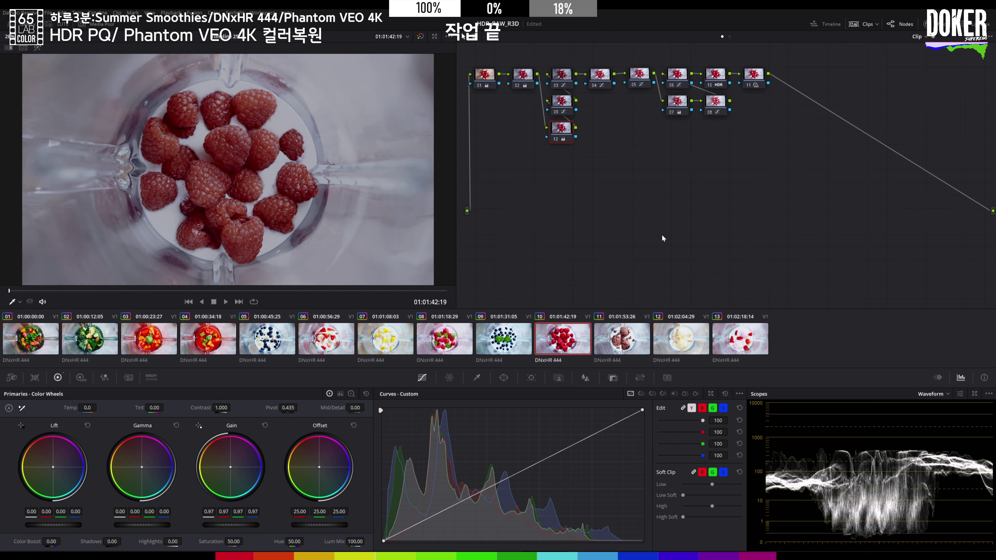
- Lower the midtone curve point of clip 10's node 04 slightly and compare with clip 11
{"action": "left_click", "coordinate": [597, 81]}
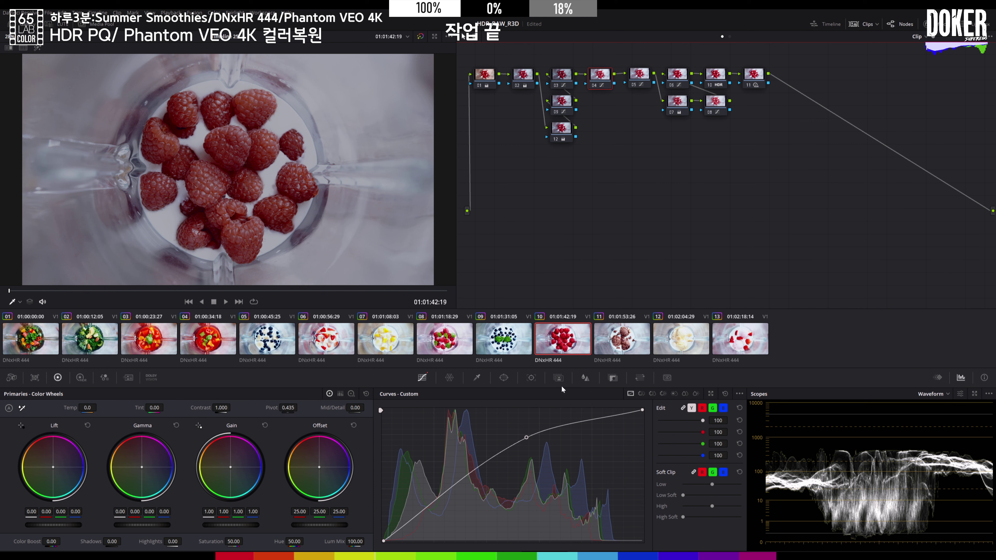
{"action": "left_click_drag", "start_coordinate": [527, 437], "coordinate": [500, 459]}
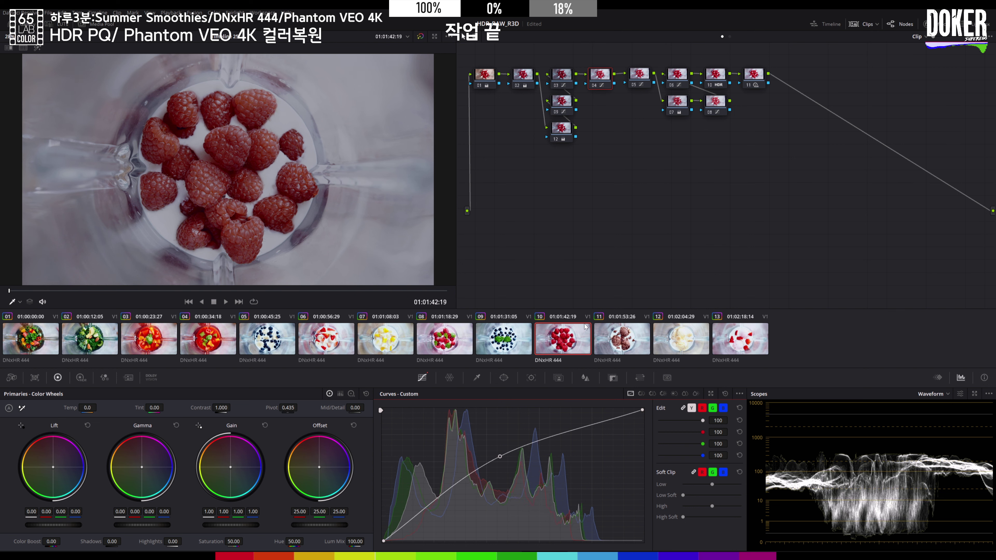
{"action": "key", "text": "Down"}
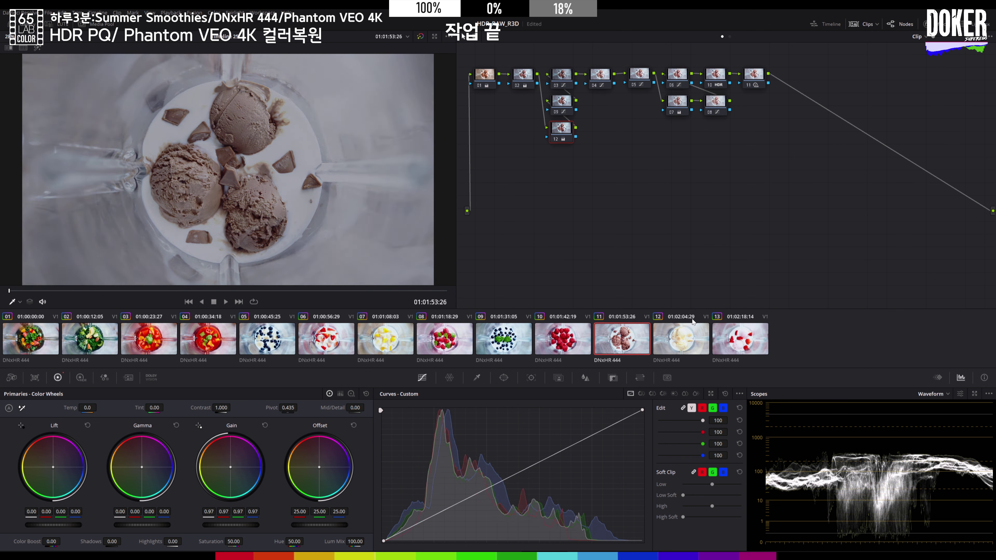
- On clip 12's node 12, set lift to -0.04, gamma to -0.01 and gain to 0.96
{"action": "left_click", "coordinate": [684, 337]}
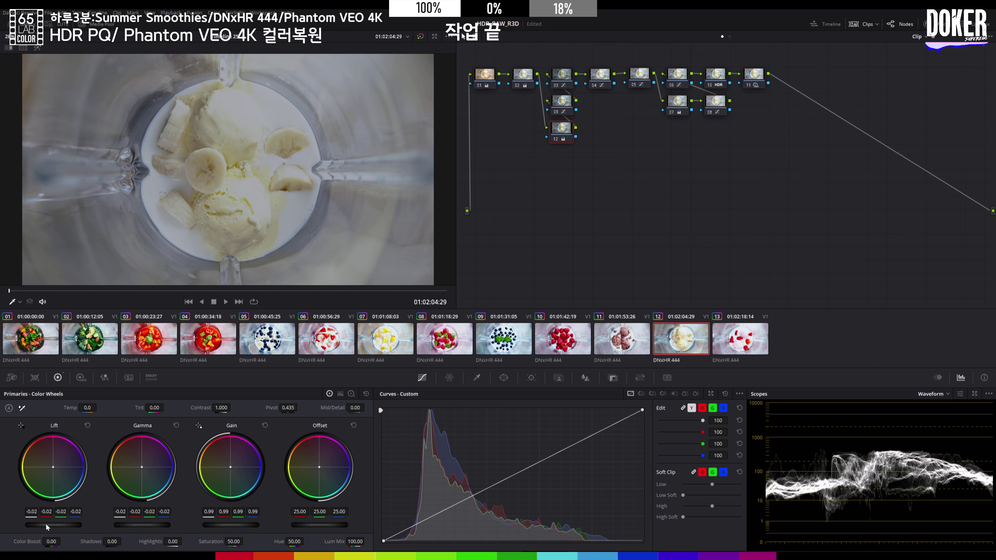
{"action": "left_click_drag", "start_coordinate": [49, 526], "coordinate": [41, 525]}
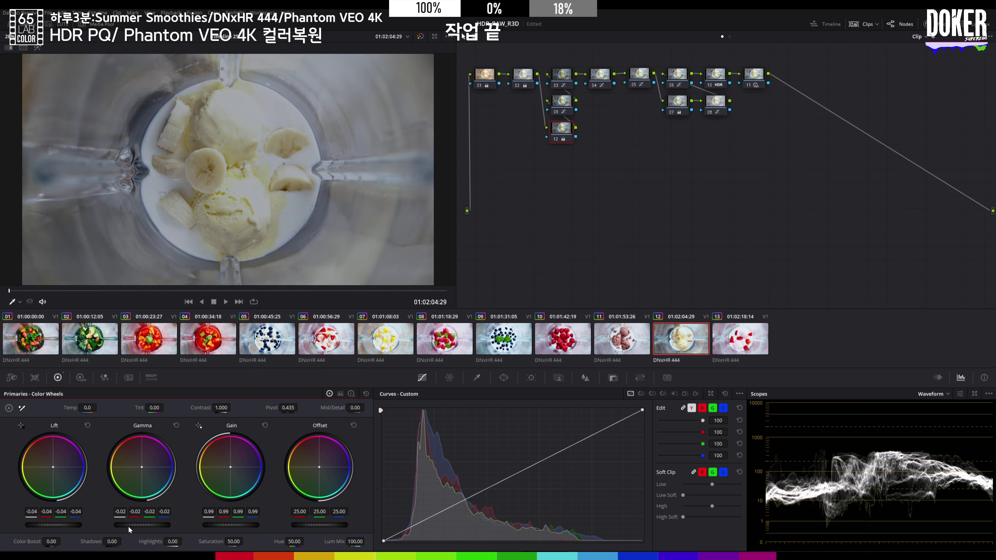
{"action": "left_click_drag", "start_coordinate": [141, 525], "coordinate": [153, 525]}
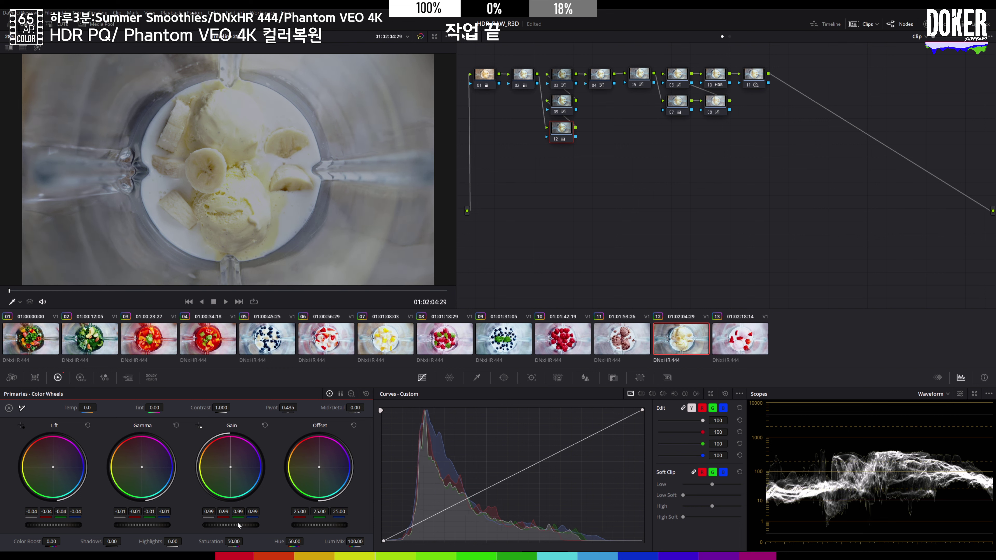
{"action": "left_click_drag", "start_coordinate": [220, 525], "coordinate": [210, 524]}
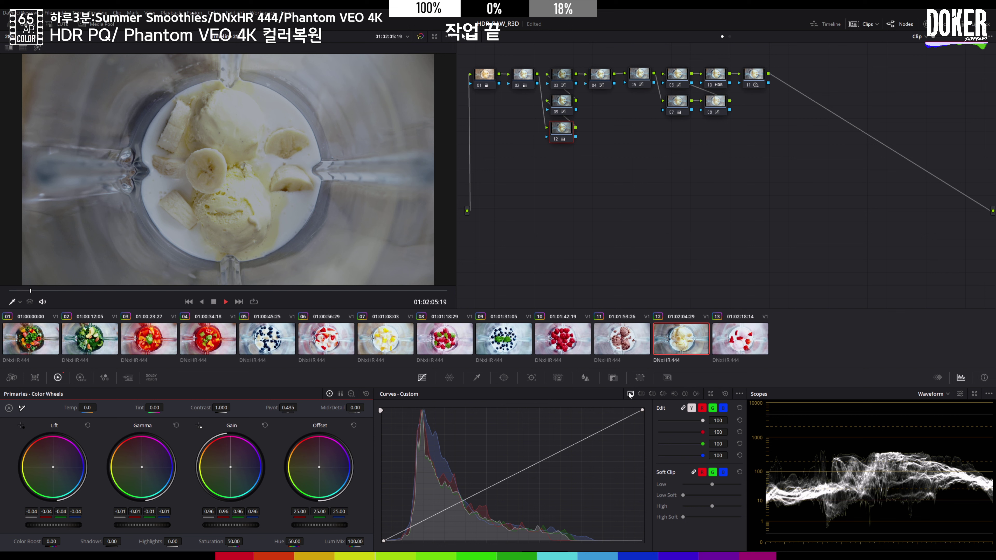
- At the blending part of clip 12, bring node 12's gamma to 0.00 and gain to 1.01, and check it in playback
{"action": "key", "text": "space"}
{"action": "left_click_drag", "start_coordinate": [84, 290], "coordinate": [280, 310]}
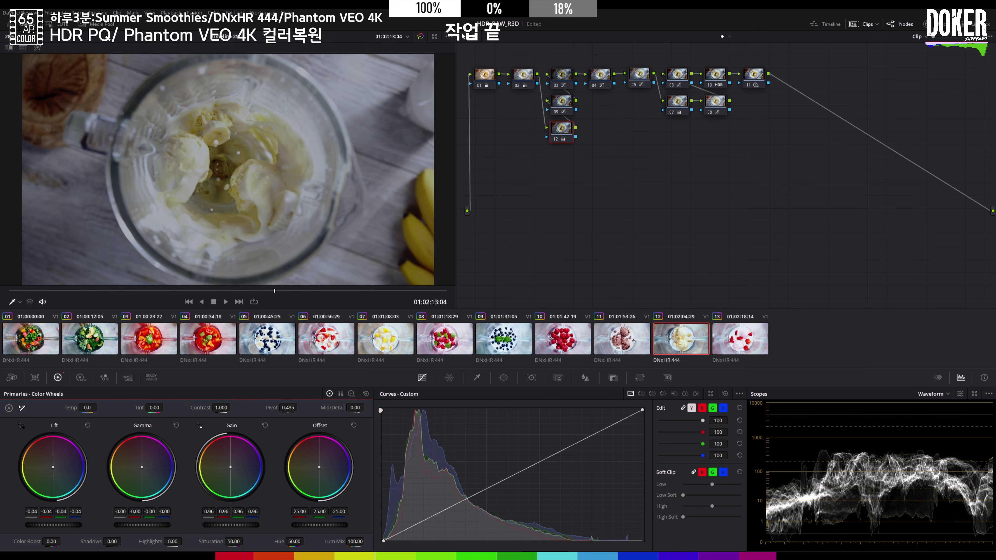
{"action": "left_click_drag", "start_coordinate": [225, 526], "coordinate": [249, 525]}
{"action": "key", "text": "space"}
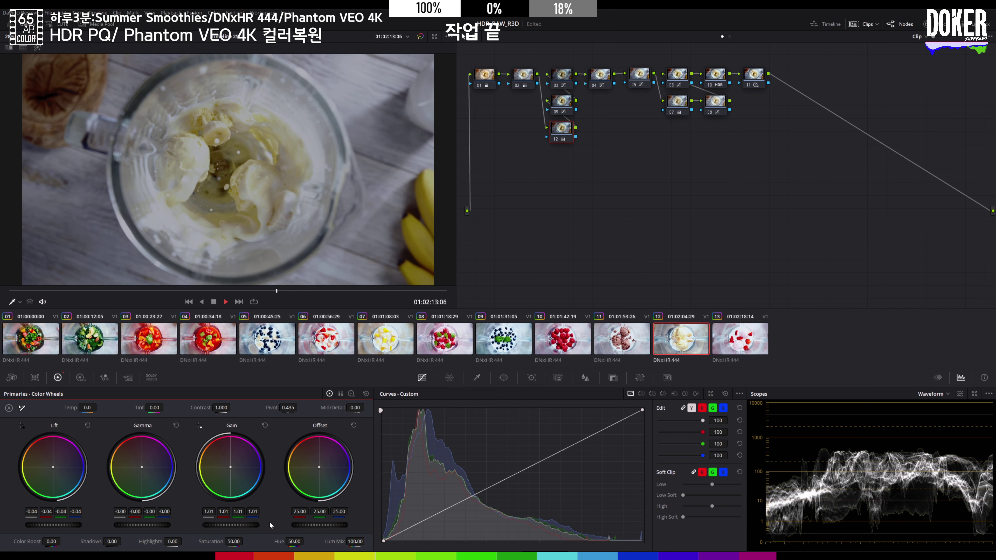
{"action": "key", "text": "space"}
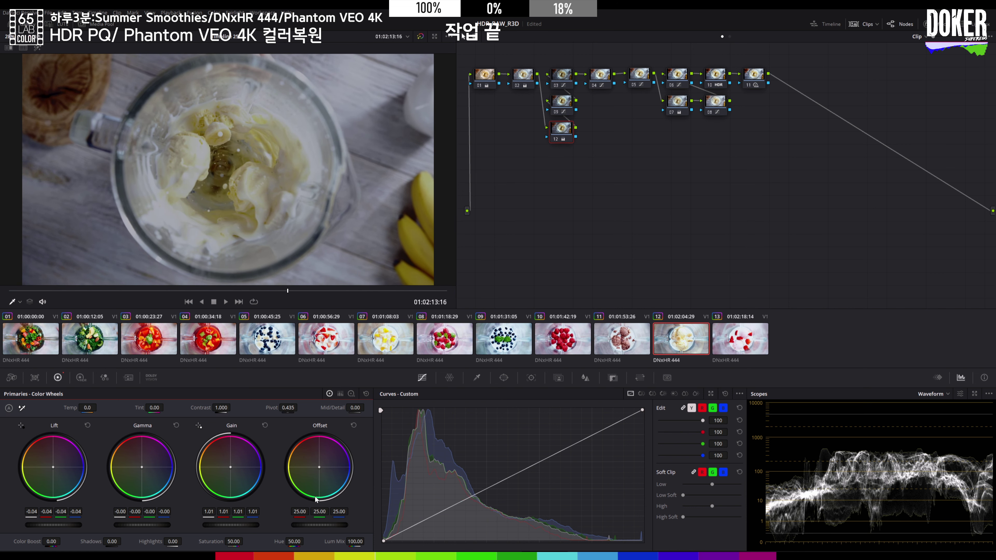
- Copy clip 10's grade to clip 13 and set its node 12 to lift 0.01 and gamma -0.02
{"action": "left_click", "coordinate": [746, 345]}
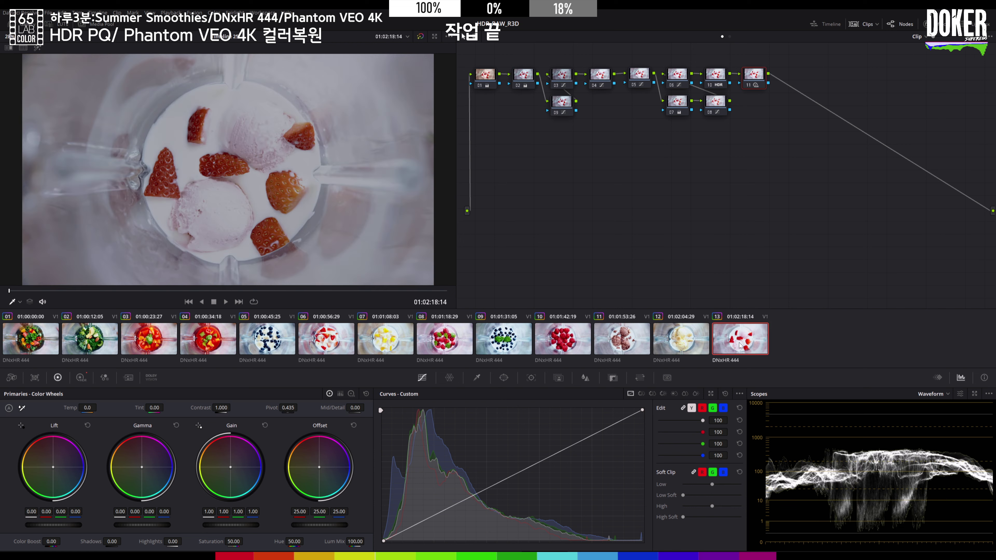
{"action": "middle_click", "coordinate": [564, 340]}
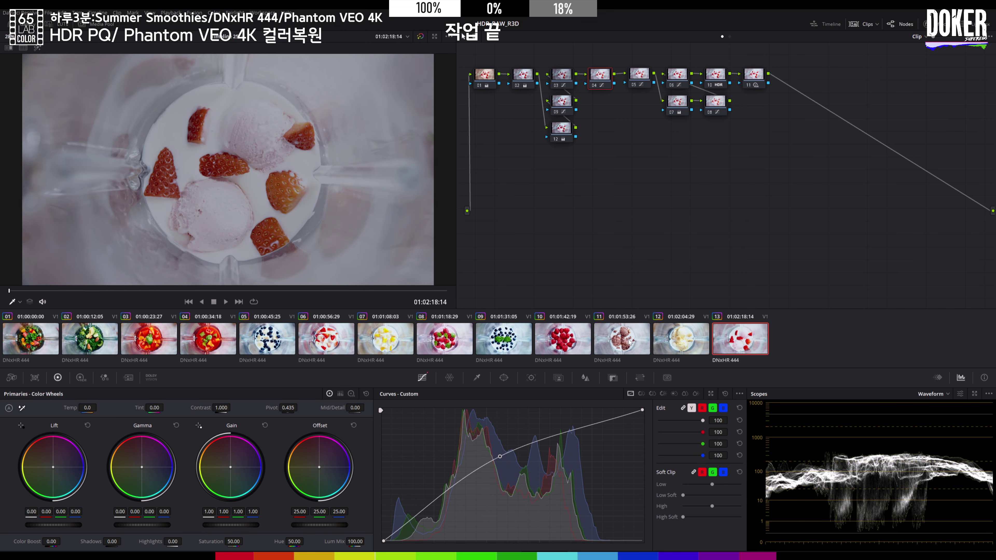
{"action": "left_click", "coordinate": [565, 135]}
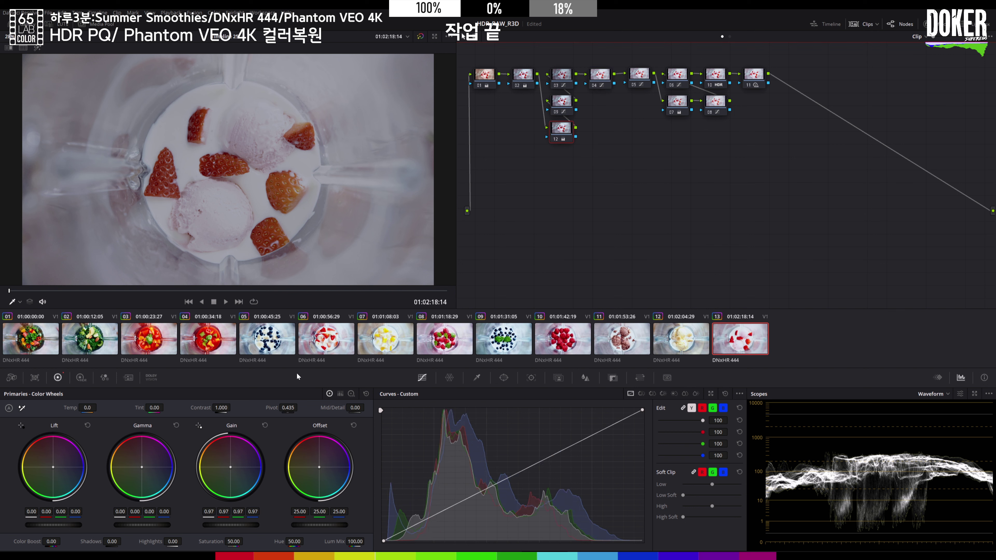
{"action": "left_click_drag", "start_coordinate": [141, 526], "coordinate": [133, 527]}
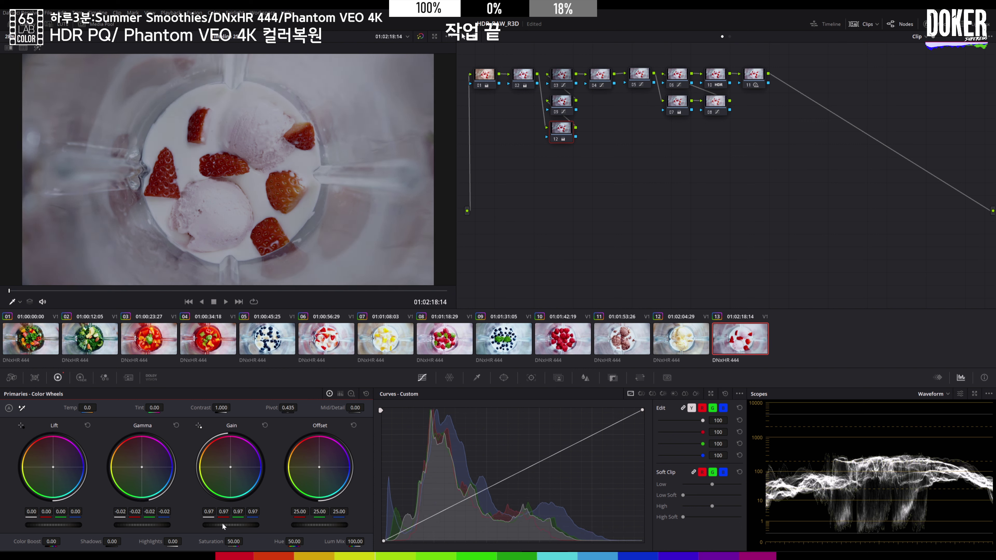
{"action": "left_click_drag", "start_coordinate": [50, 526], "coordinate": [51, 525]}
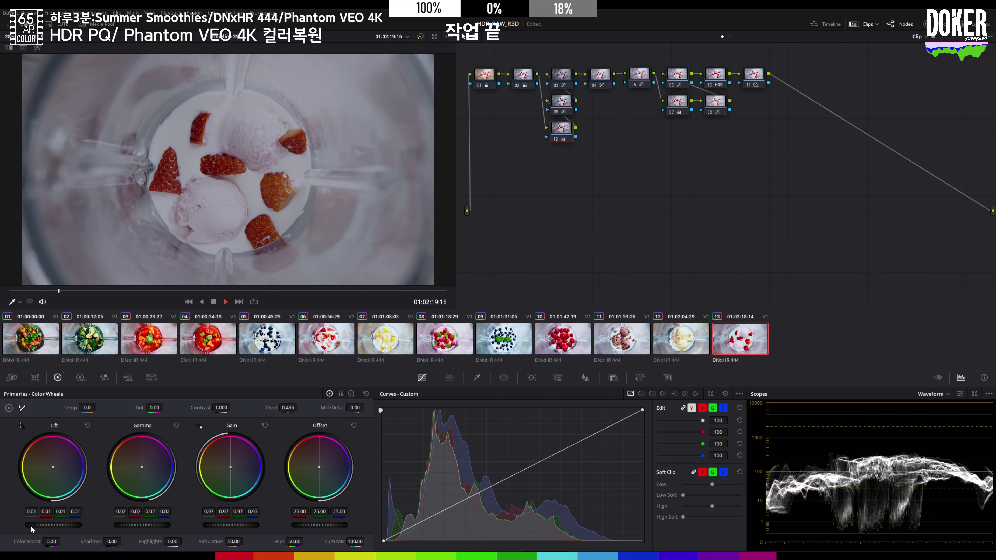
- Review clip 01 up to its blending part and start the Dolby Vision analysis of all clips
{"action": "left_click", "coordinate": [14, 333]}
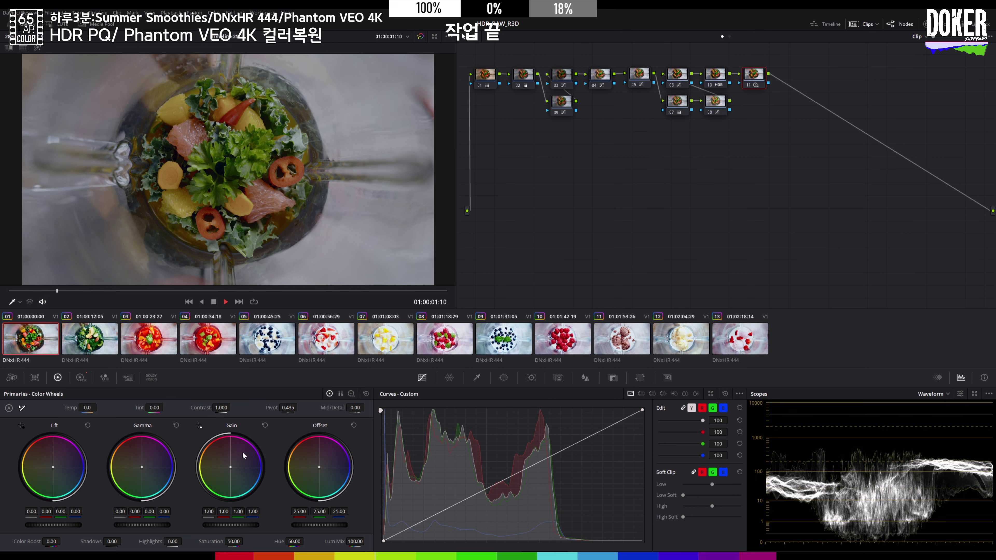
{"action": "left_click_drag", "start_coordinate": [108, 292], "coordinate": [212, 302]}
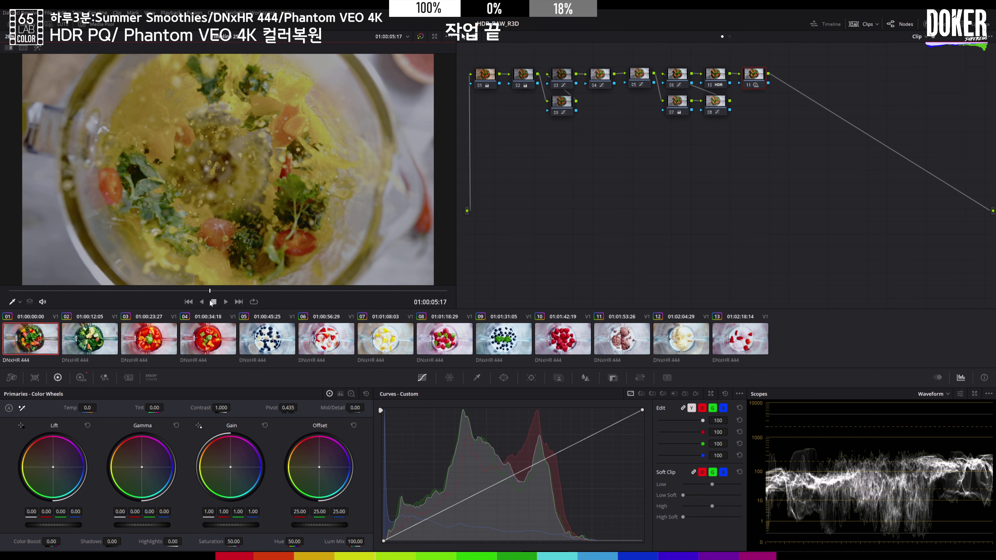
{"action": "left_click", "coordinate": [154, 378]}
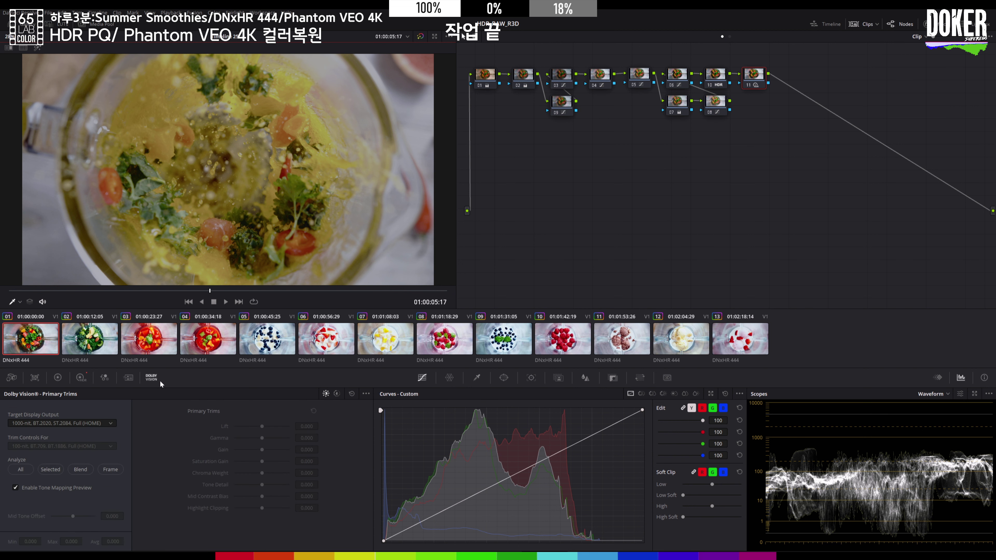
{"action": "left_click", "coordinate": [17, 470]}
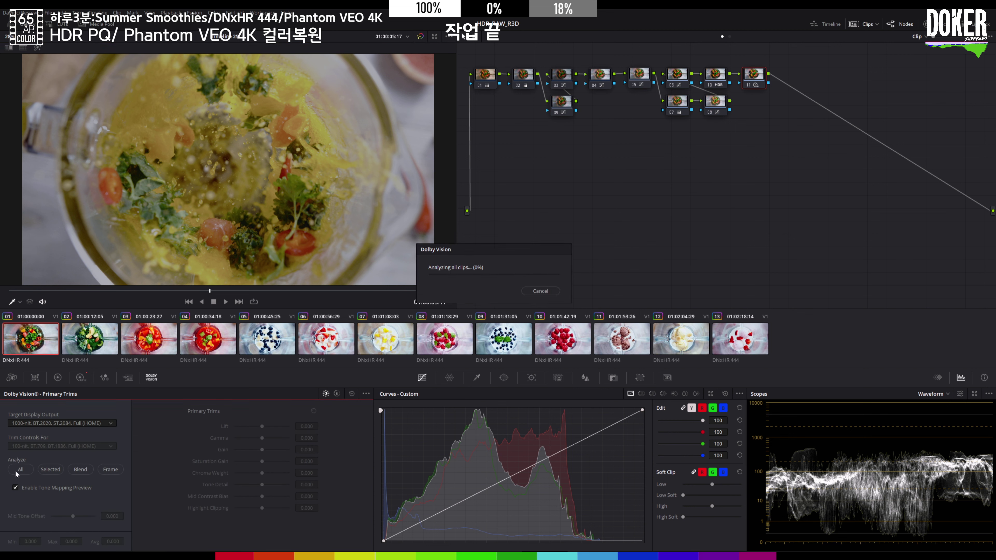